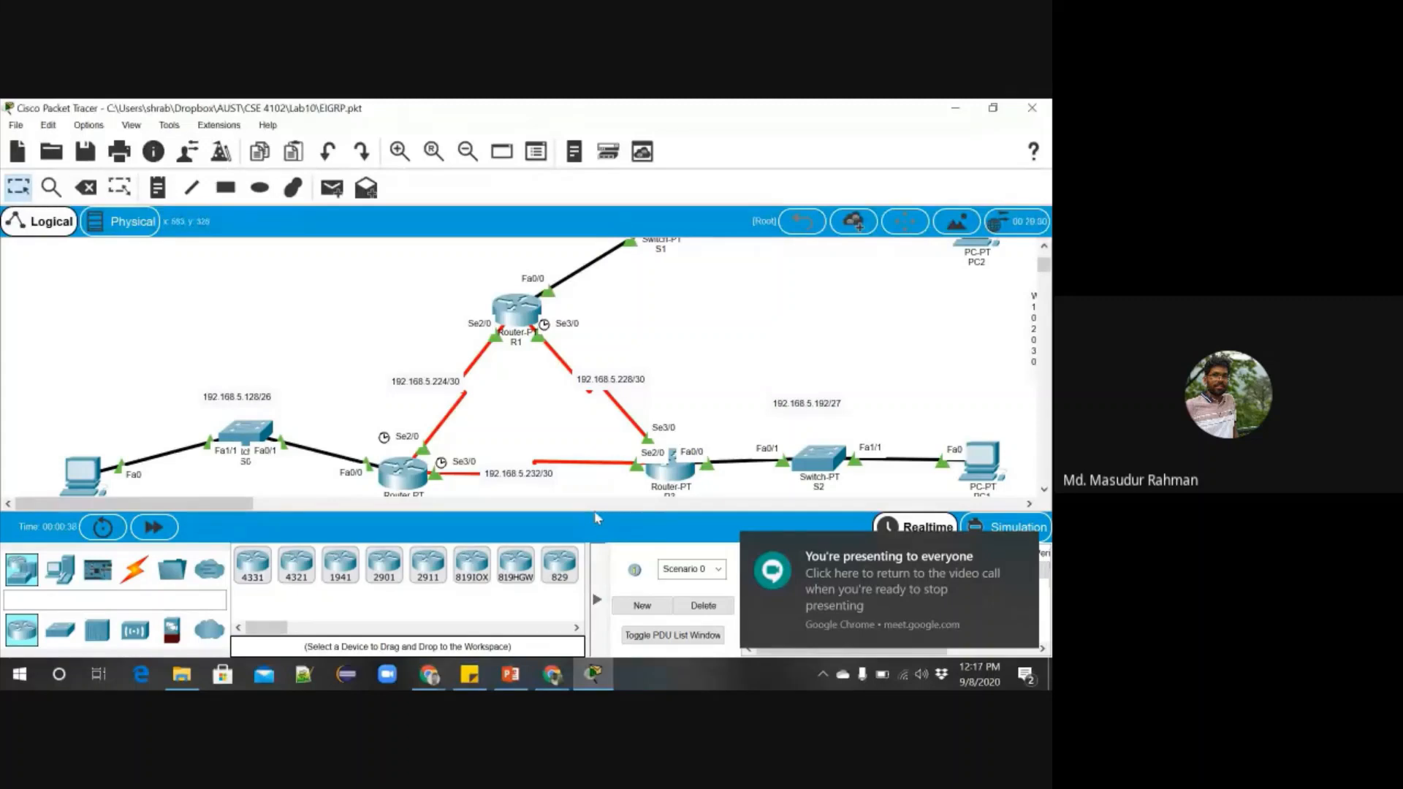
Examine the network topology, including the routers, LAN and serial link subnets, and the wildcard mask note.
{"action": "scroll", "coordinate": [686, 374], "scroll_direction": "up", "scroll_amount": 2}
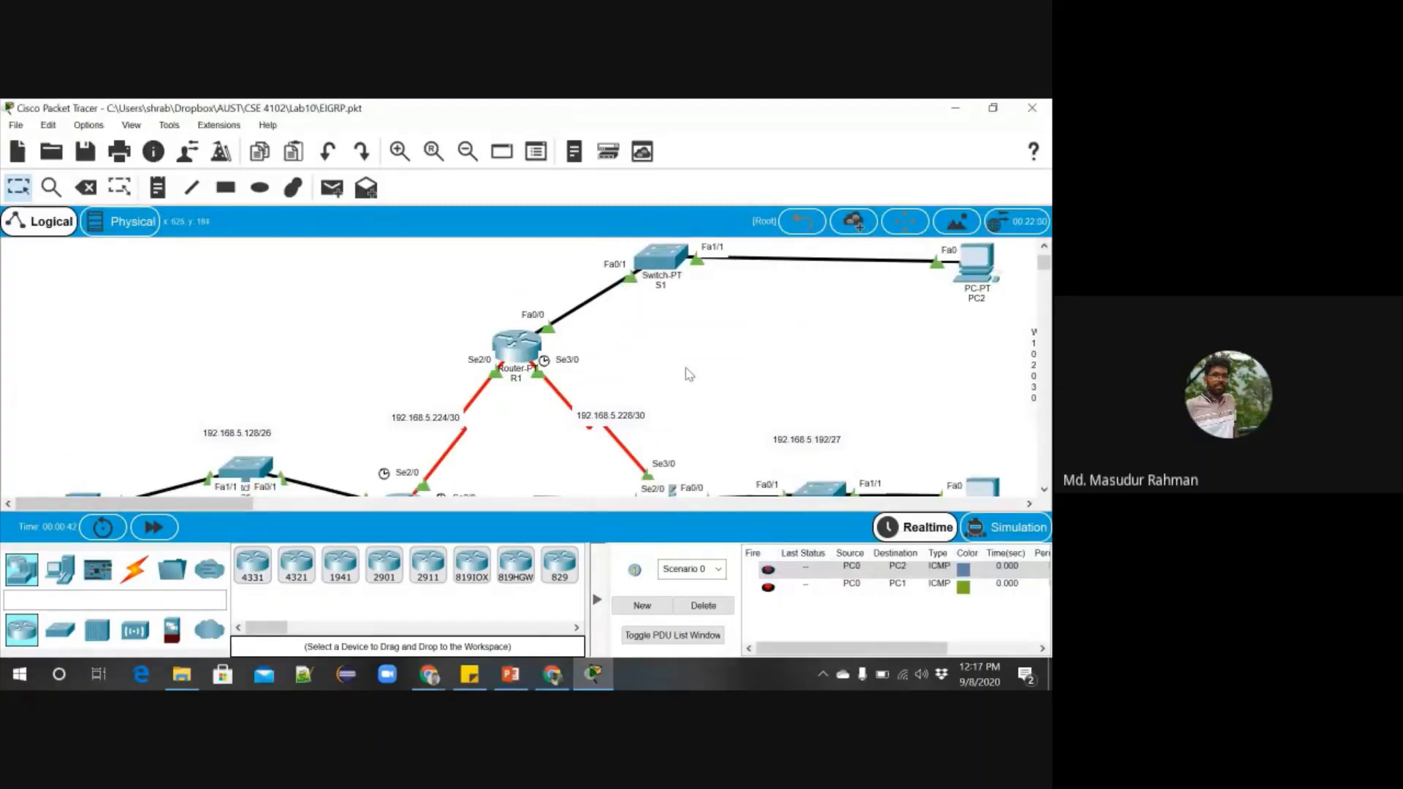
{"action": "scroll", "coordinate": [688, 375], "scroll_direction": "down", "scroll_amount": 4}
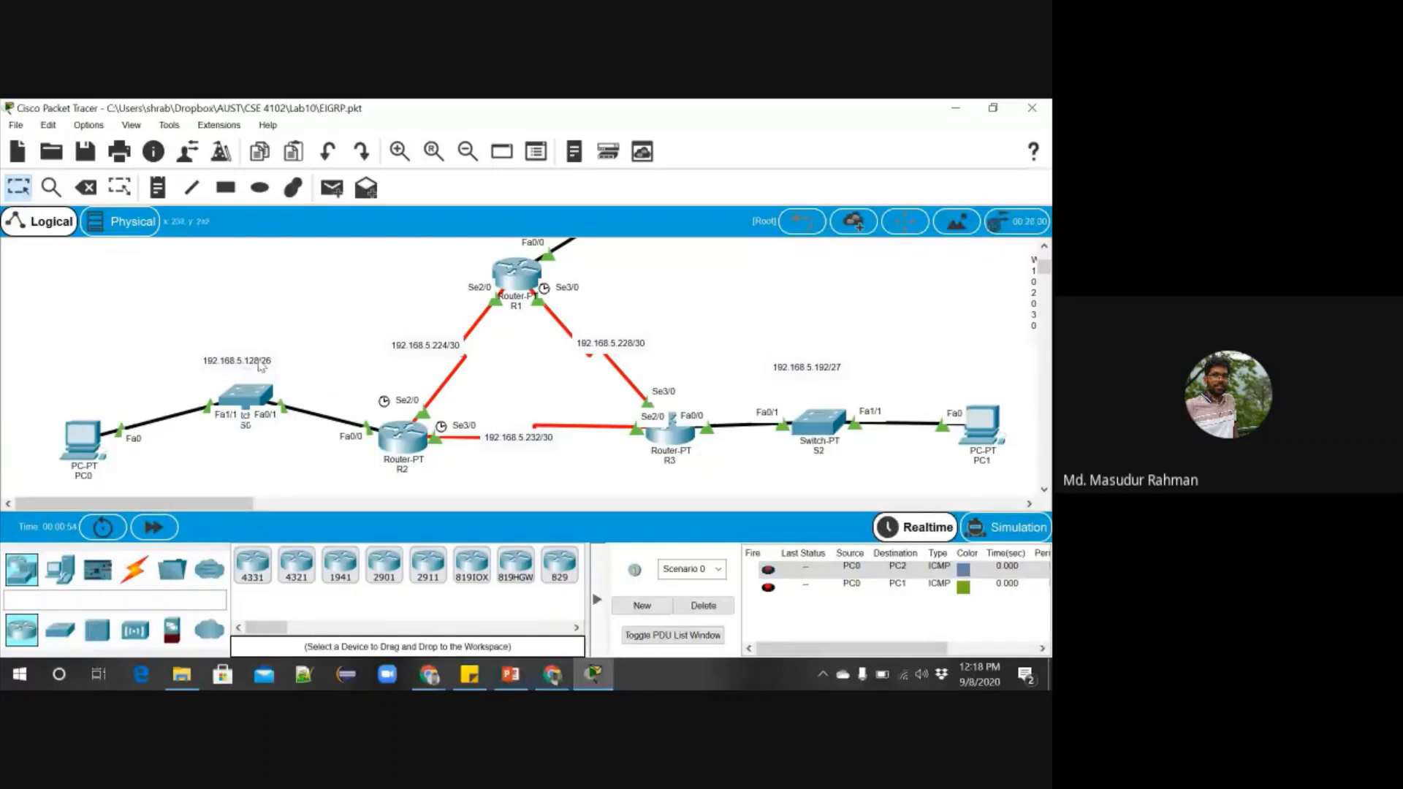
{"action": "scroll", "coordinate": [687, 466], "scroll_direction": "down", "scroll_amount": 1}
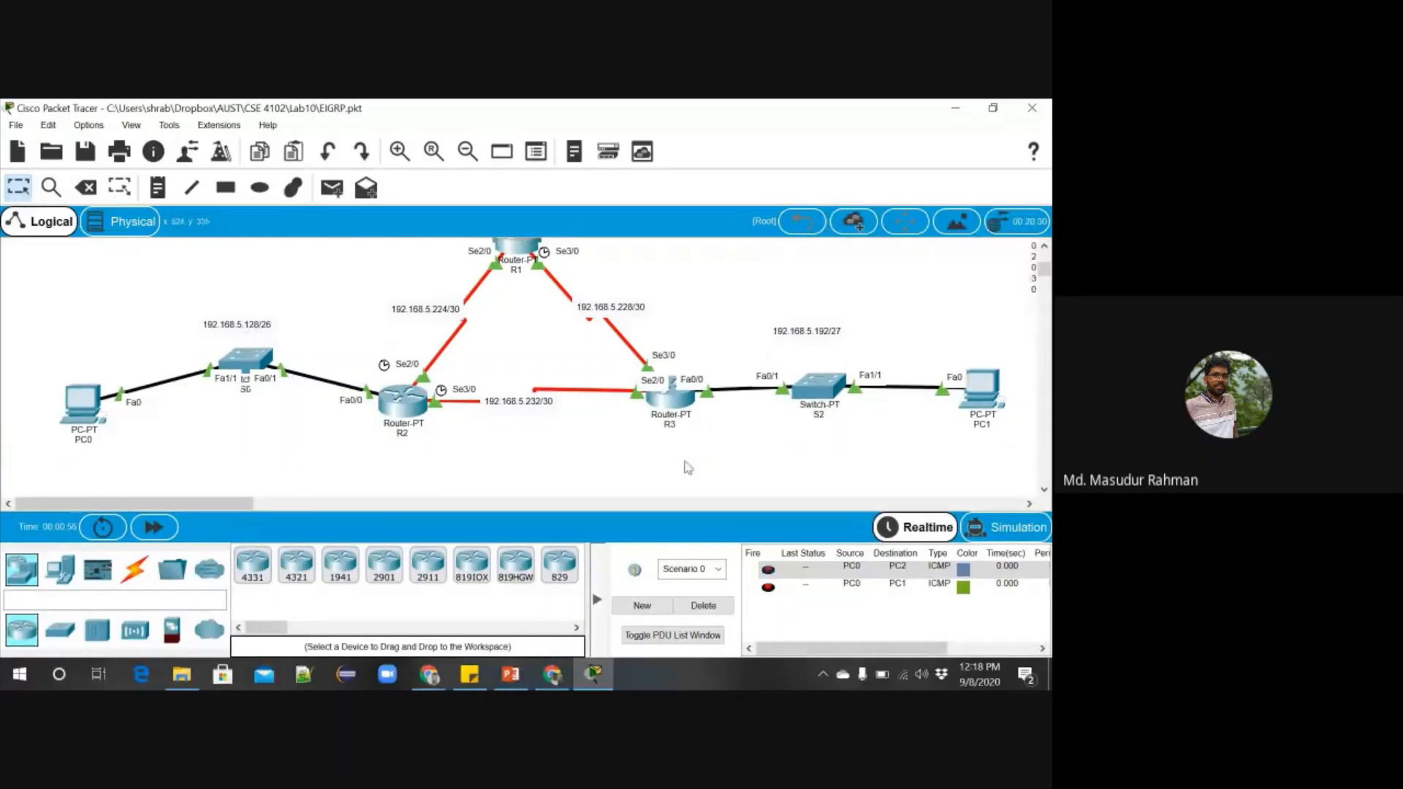
{"action": "scroll", "coordinate": [687, 466], "scroll_direction": "up", "scroll_amount": 2}
{"action": "scroll", "coordinate": [687, 466], "scroll_direction": "up", "scroll_amount": 3}
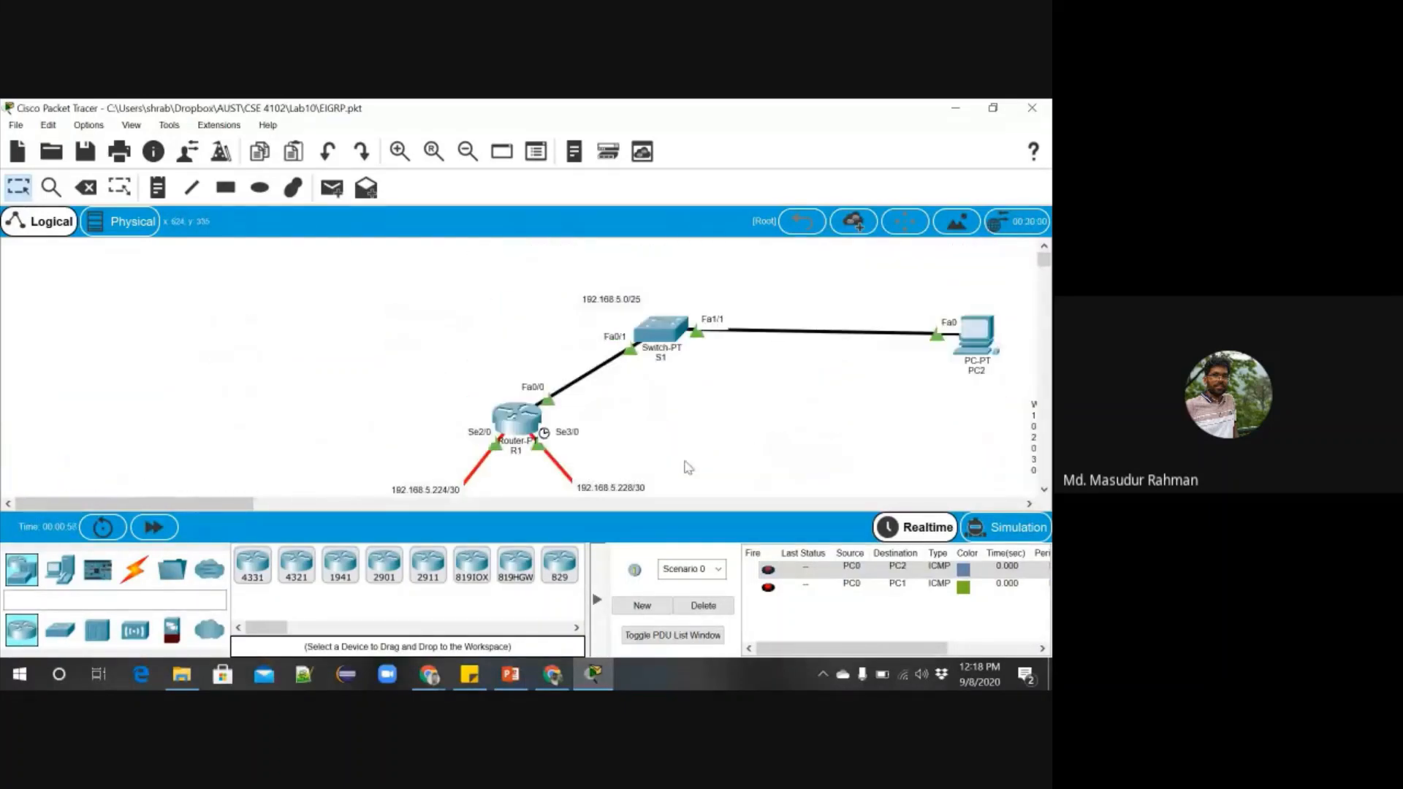
{"action": "scroll", "coordinate": [687, 467], "scroll_direction": "down", "scroll_amount": 2}
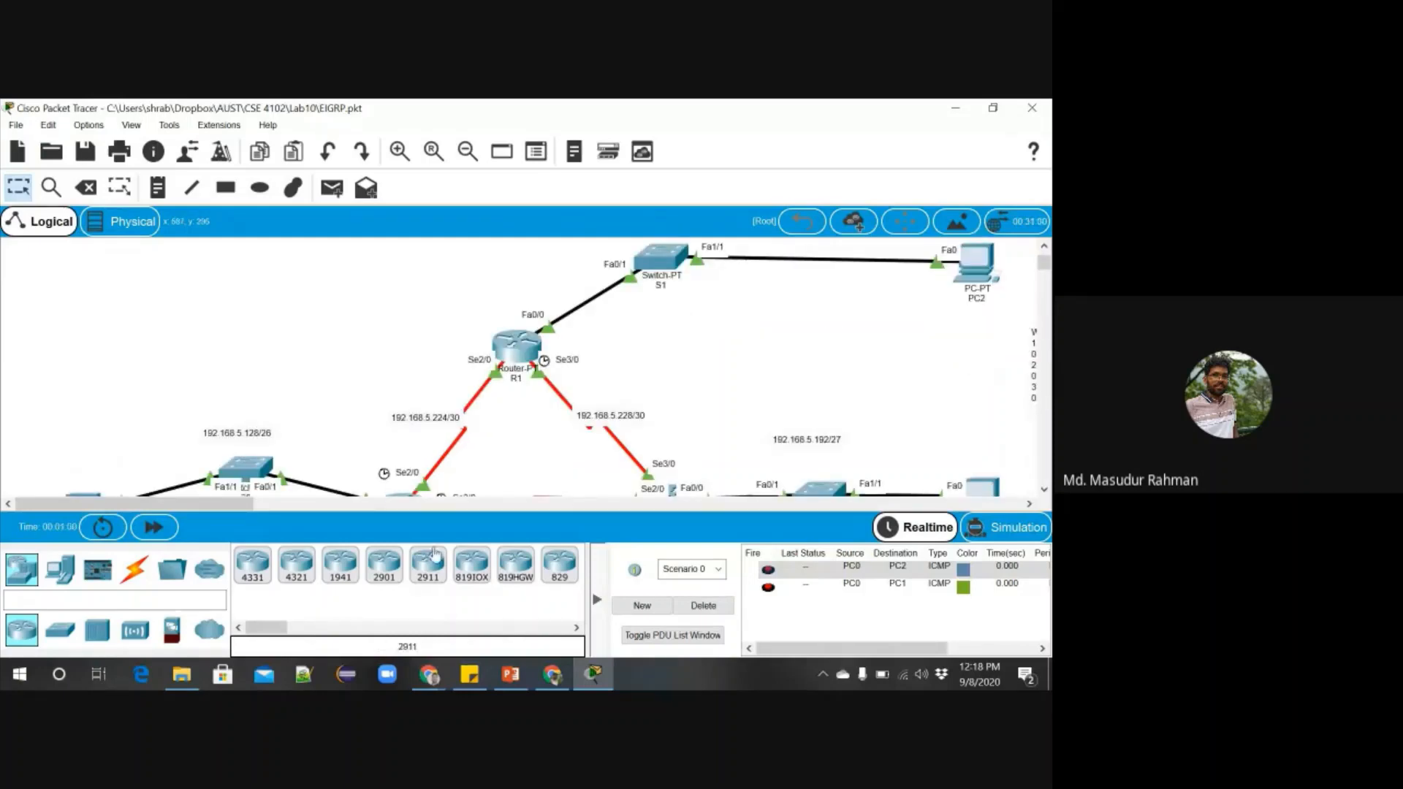
{"action": "scroll", "coordinate": [438, 489], "scroll_direction": "down", "scroll_amount": 1}
{"action": "left_click_drag", "start_coordinate": [241, 504], "coordinate": [281, 512]}
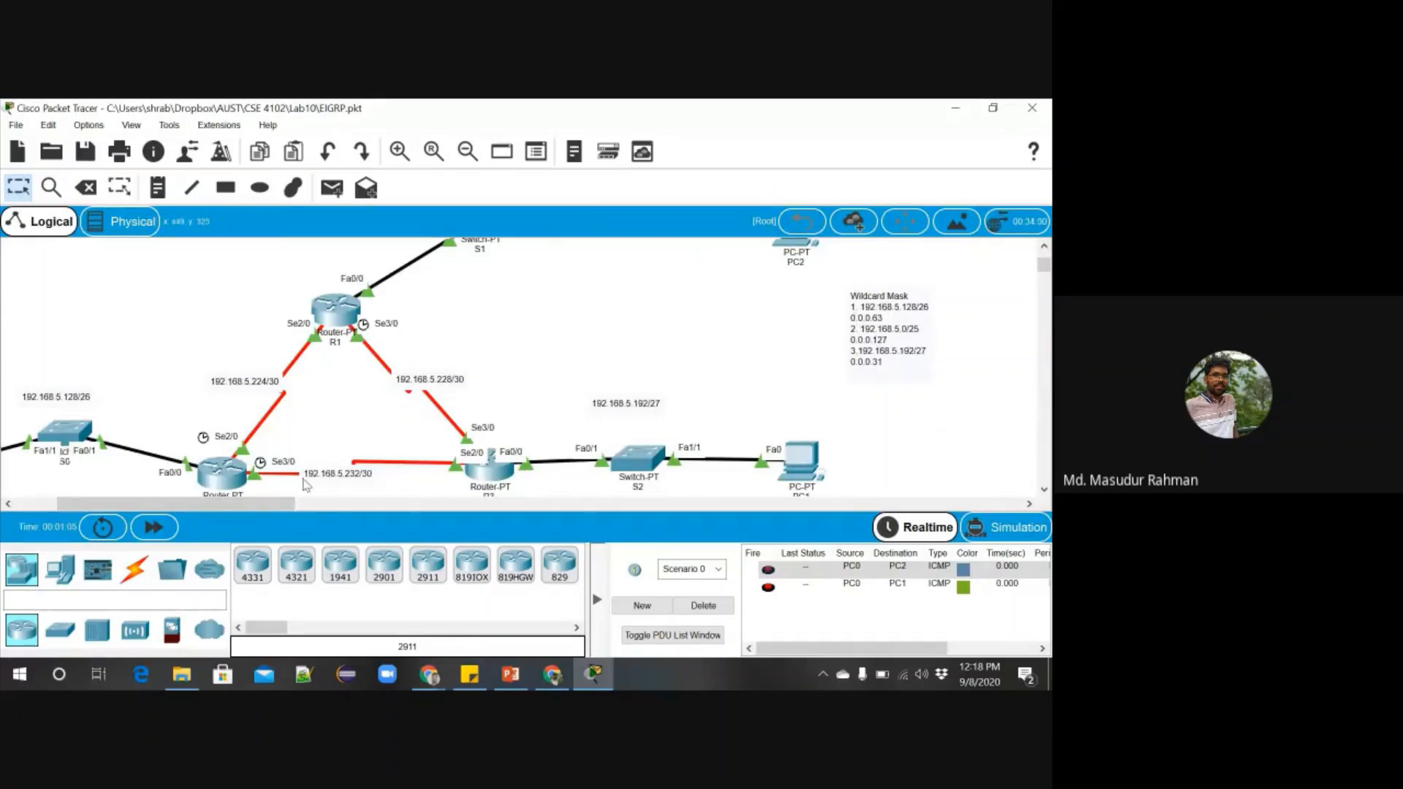
{"action": "left_click_drag", "start_coordinate": [280, 510], "coordinate": [238, 511]}
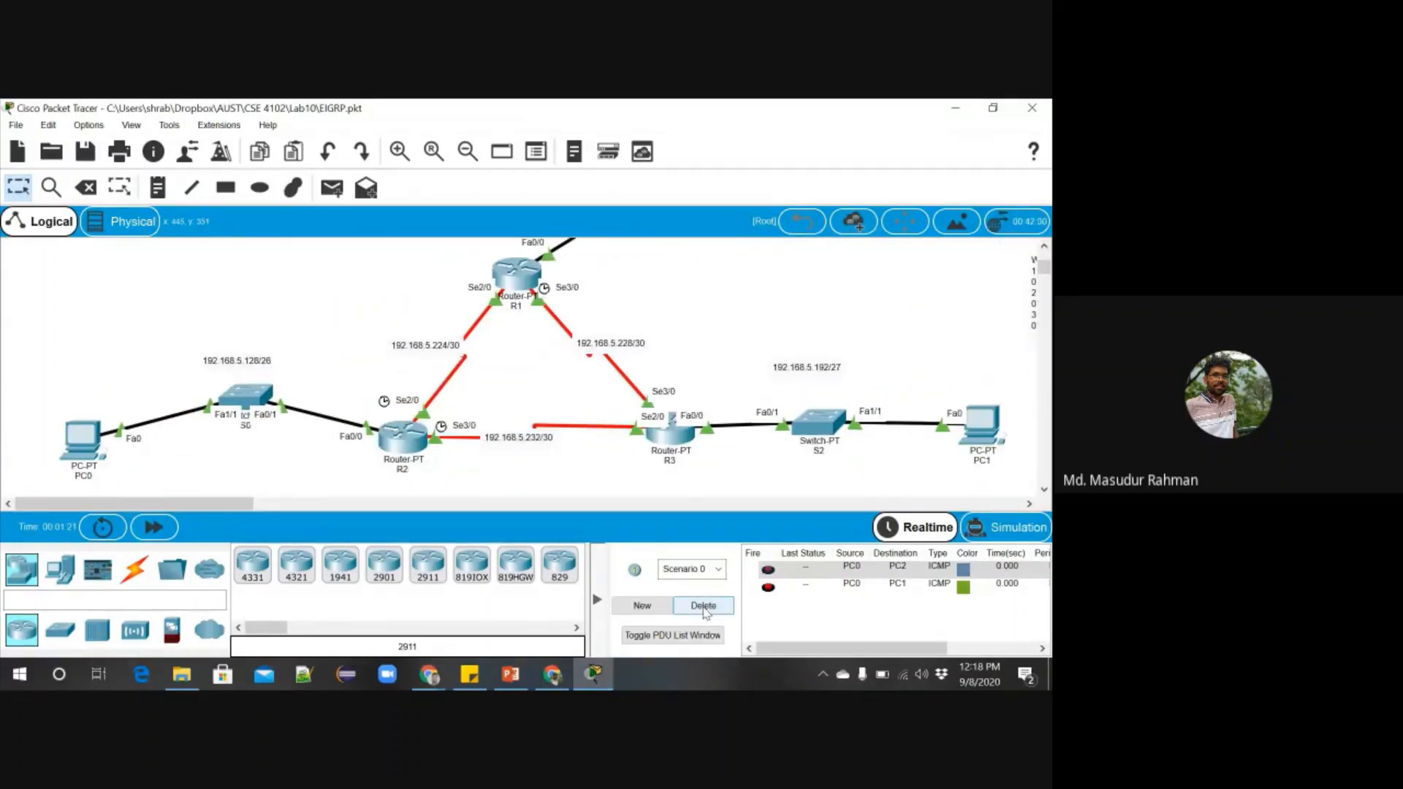
Open the command-line interface of router R1 and bring up its user prompt.
{"action": "left_click", "coordinate": [397, 445]}
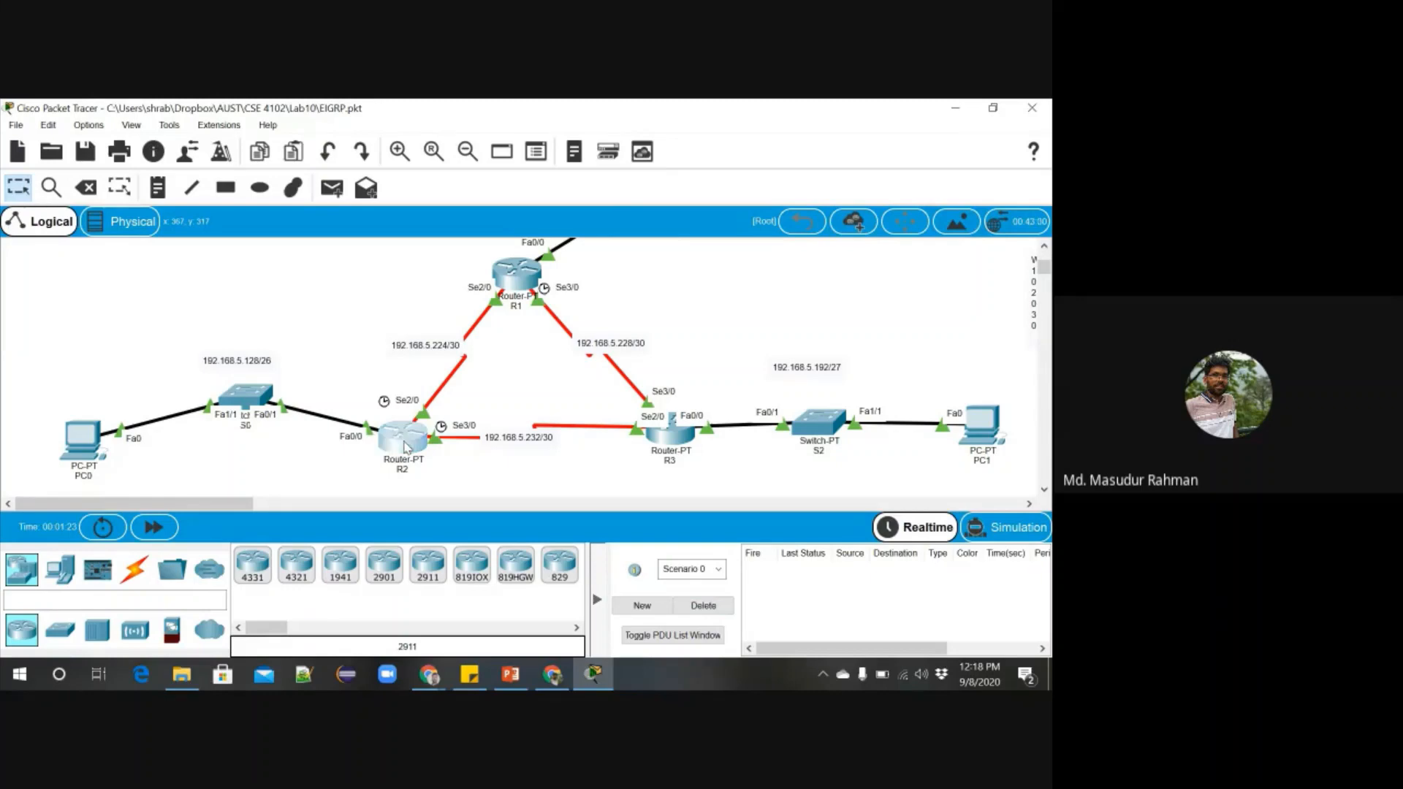
{"action": "left_click", "coordinate": [822, 108]}
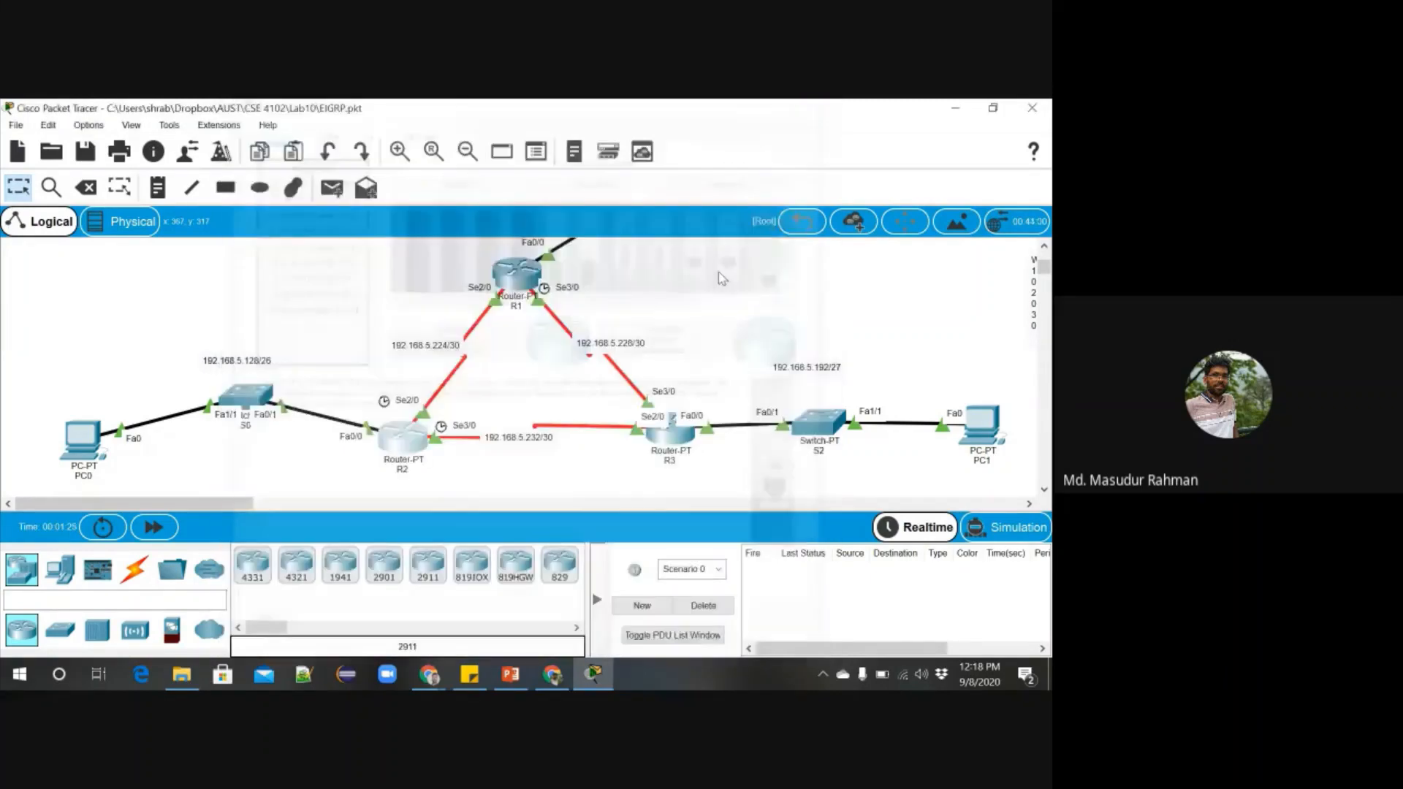
{"action": "scroll", "coordinate": [433, 370], "scroll_direction": "up", "scroll_amount": 1}
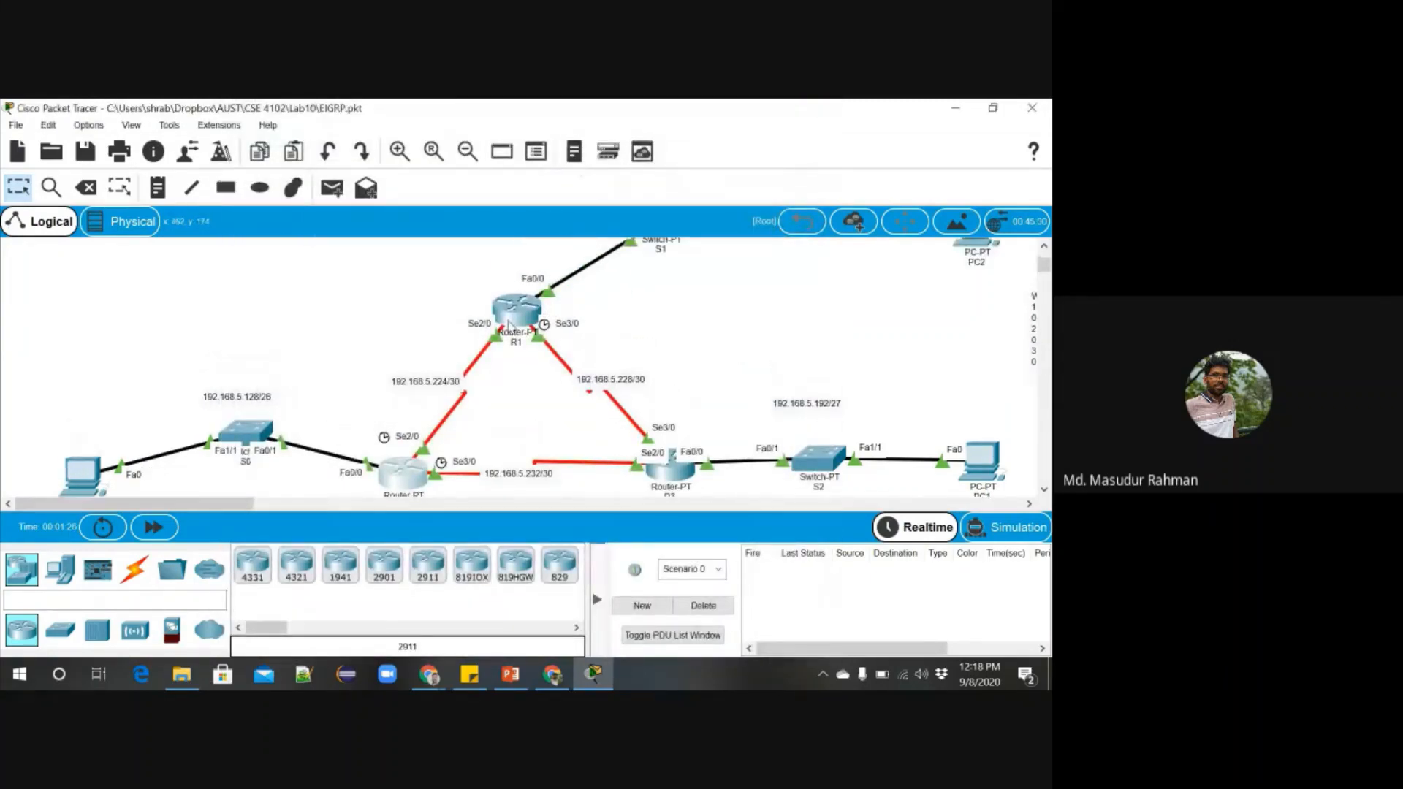
{"action": "left_click", "coordinate": [515, 329]}
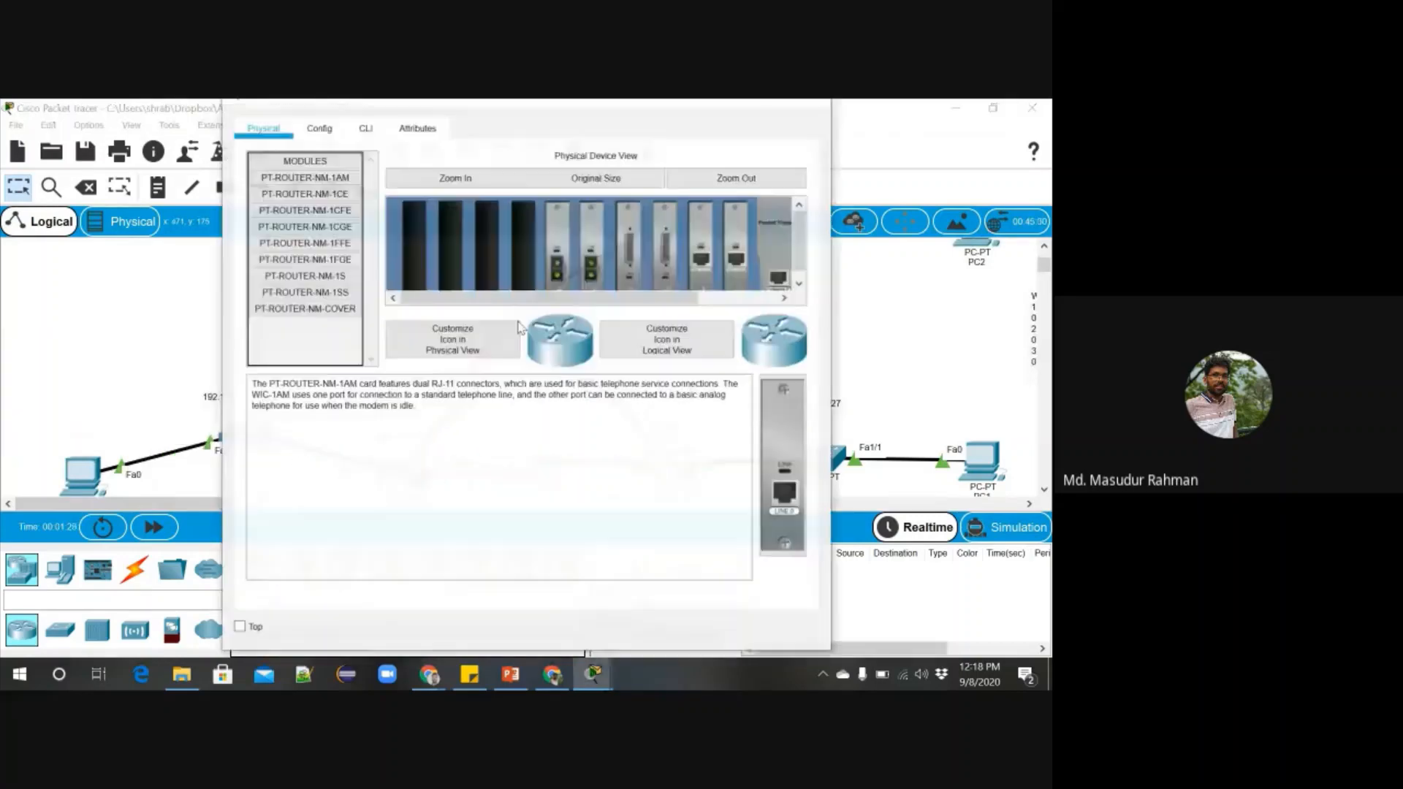
{"action": "left_click", "coordinate": [366, 129]}
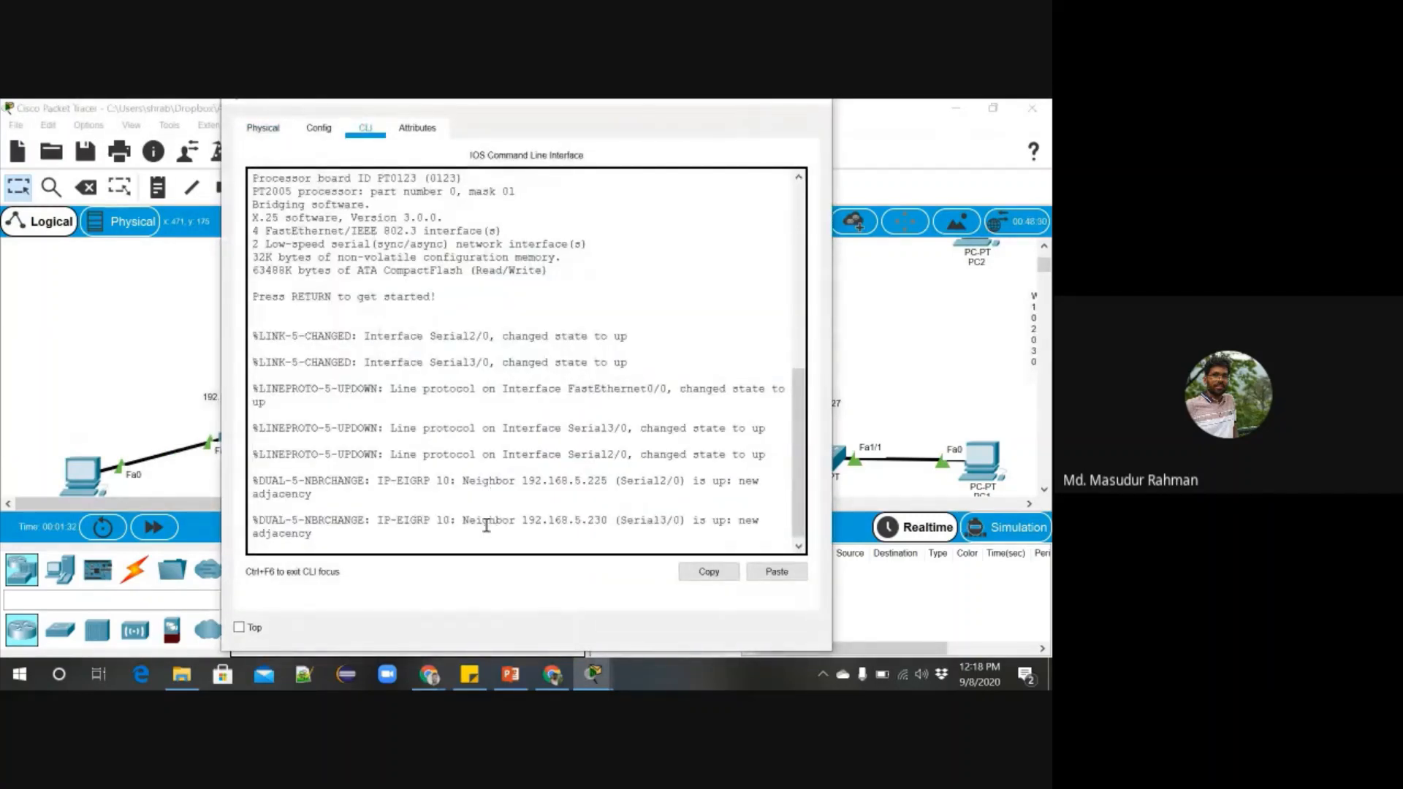
{"action": "key", "text": "Return"}
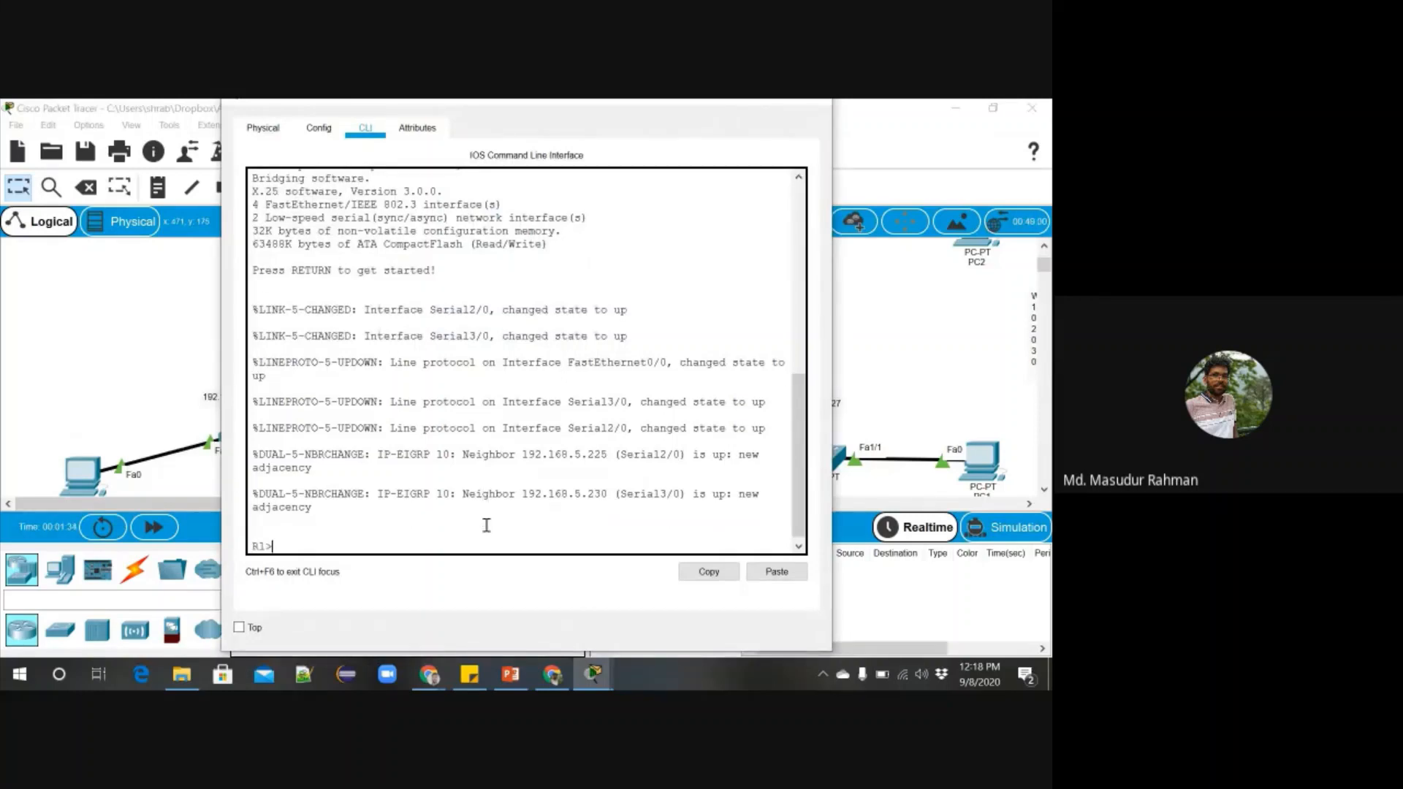
Enter privileged mode on R1 with "en" and display its routing table with "show ip route".
{"action": "type", "text": "en"}
{"action": "key", "text": "Return"}
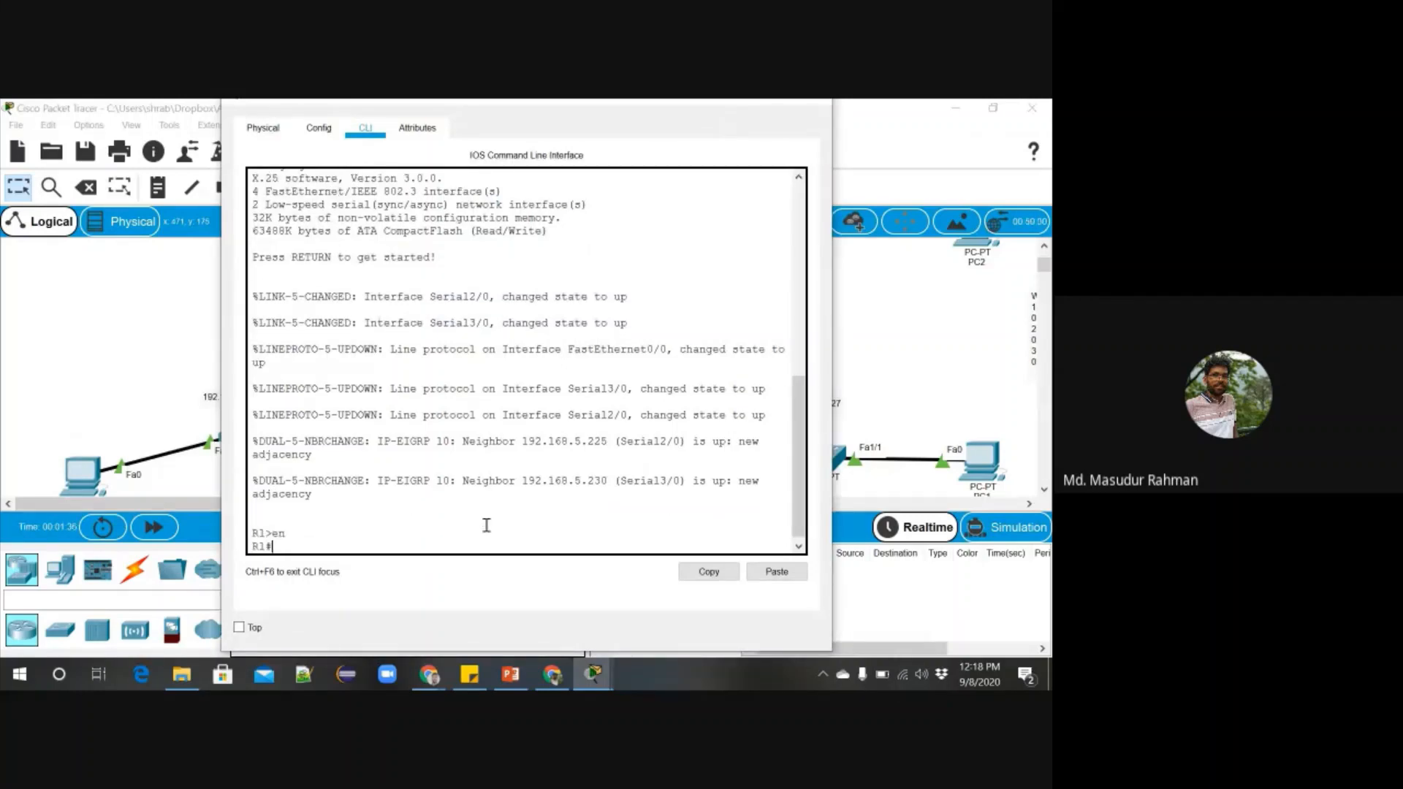
{"action": "type", "text": "show ip route"}
{"action": "key", "text": "Return"}
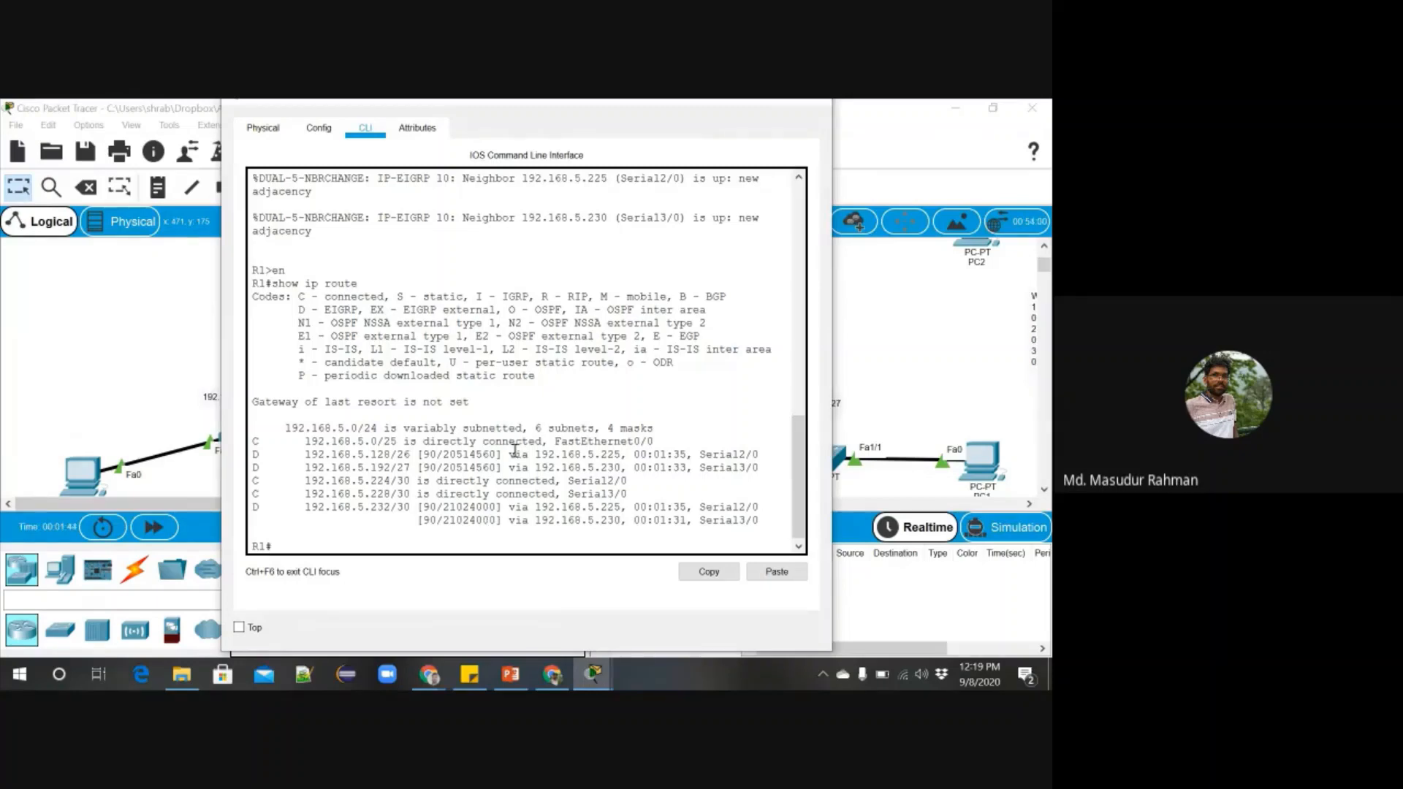
Examine the "D - EIGRP" code and the 192.168.5.128/26 entry in R1's routing table alongside the topology.
{"action": "left_click_drag", "start_coordinate": [553, 106], "coordinate": [427, 122]}
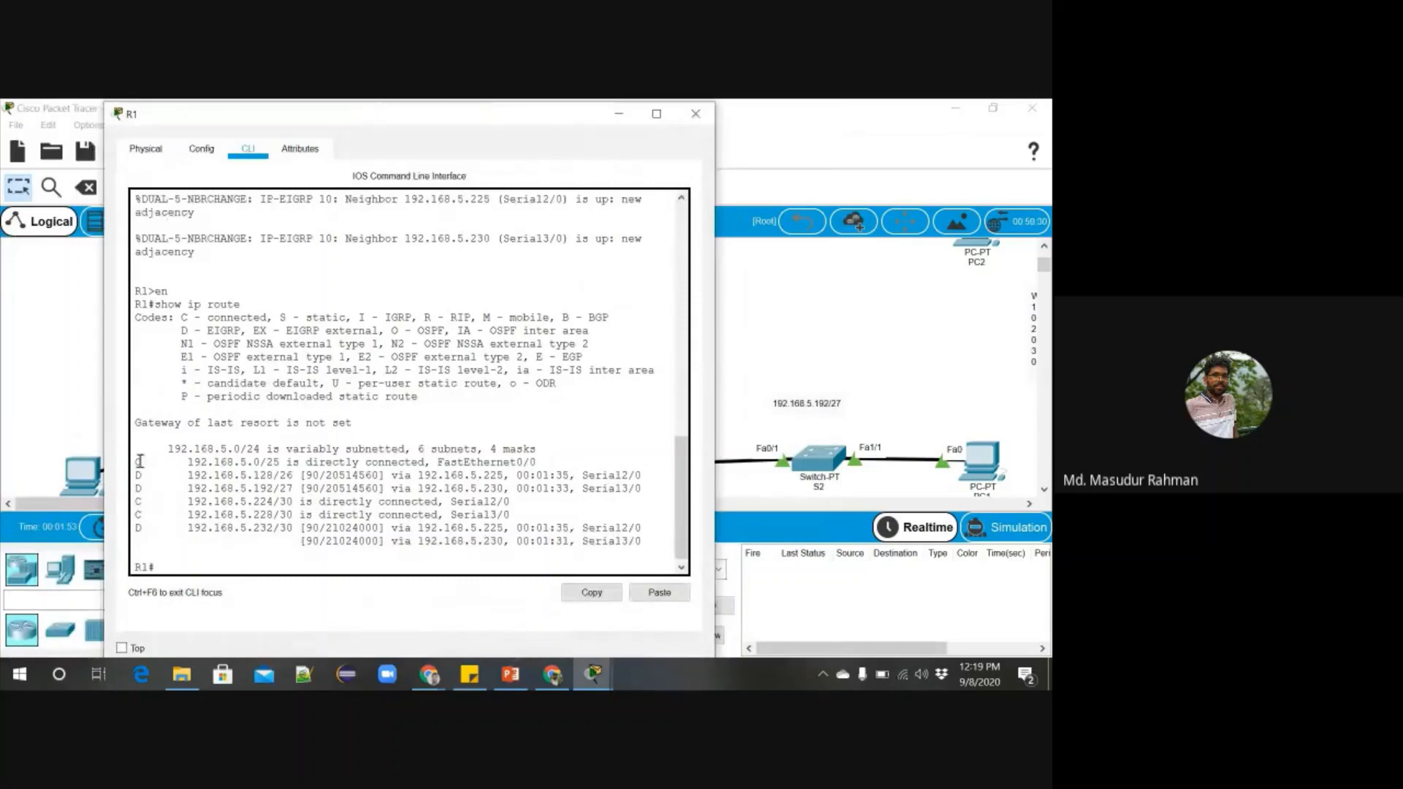
{"action": "left_click", "coordinate": [618, 115]}
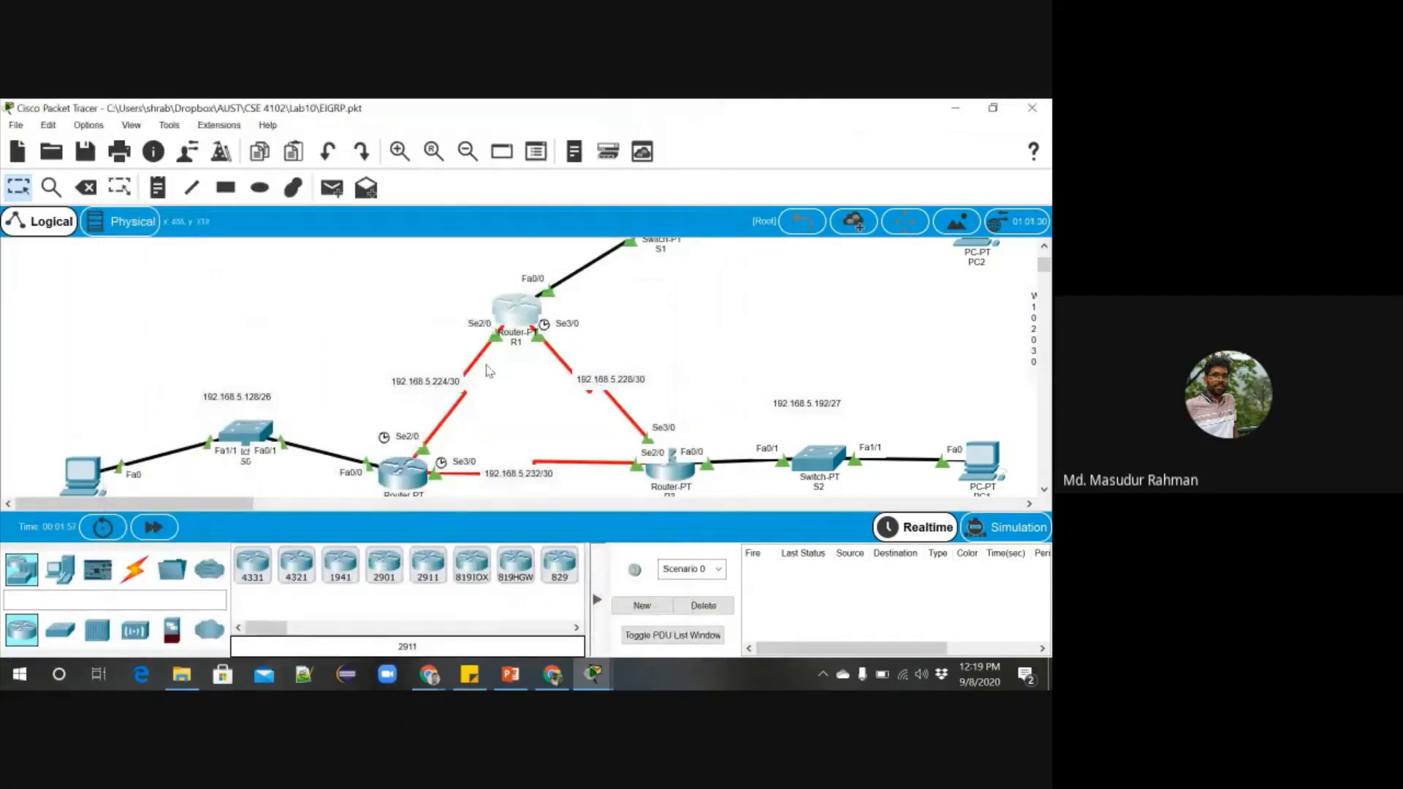
{"action": "left_click", "coordinate": [592, 674]}
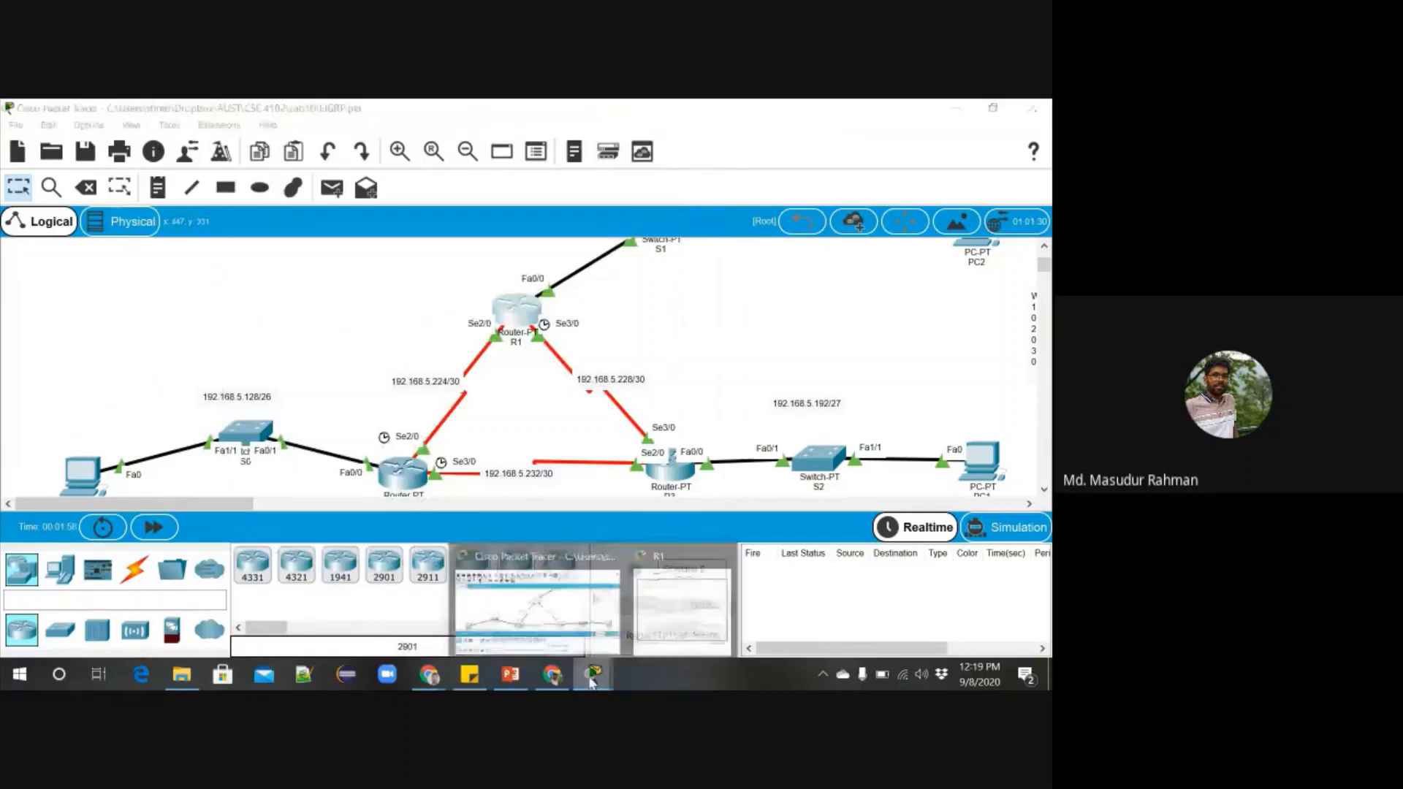
{"action": "left_click", "coordinate": [650, 642]}
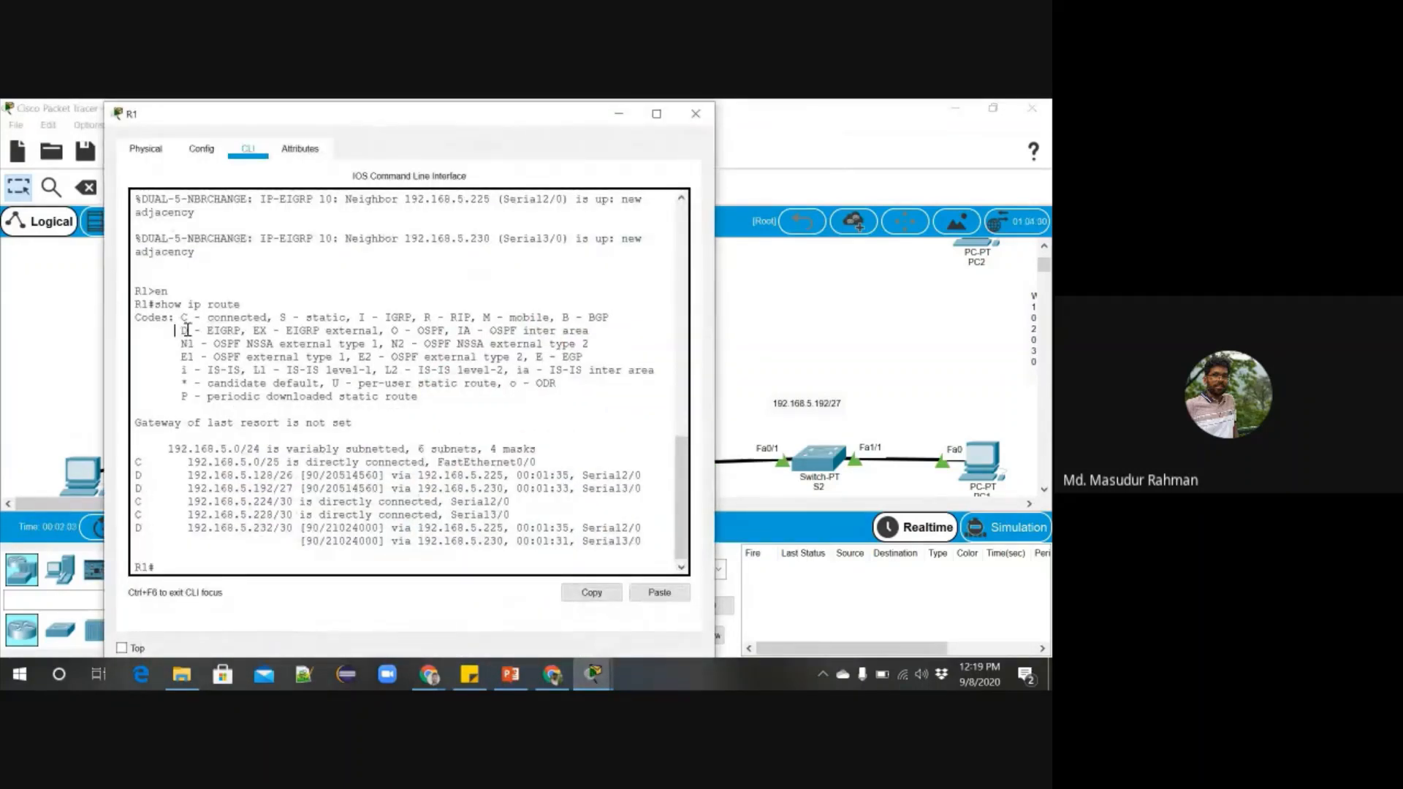
{"action": "left_click_drag", "start_coordinate": [176, 330], "coordinate": [241, 330]}
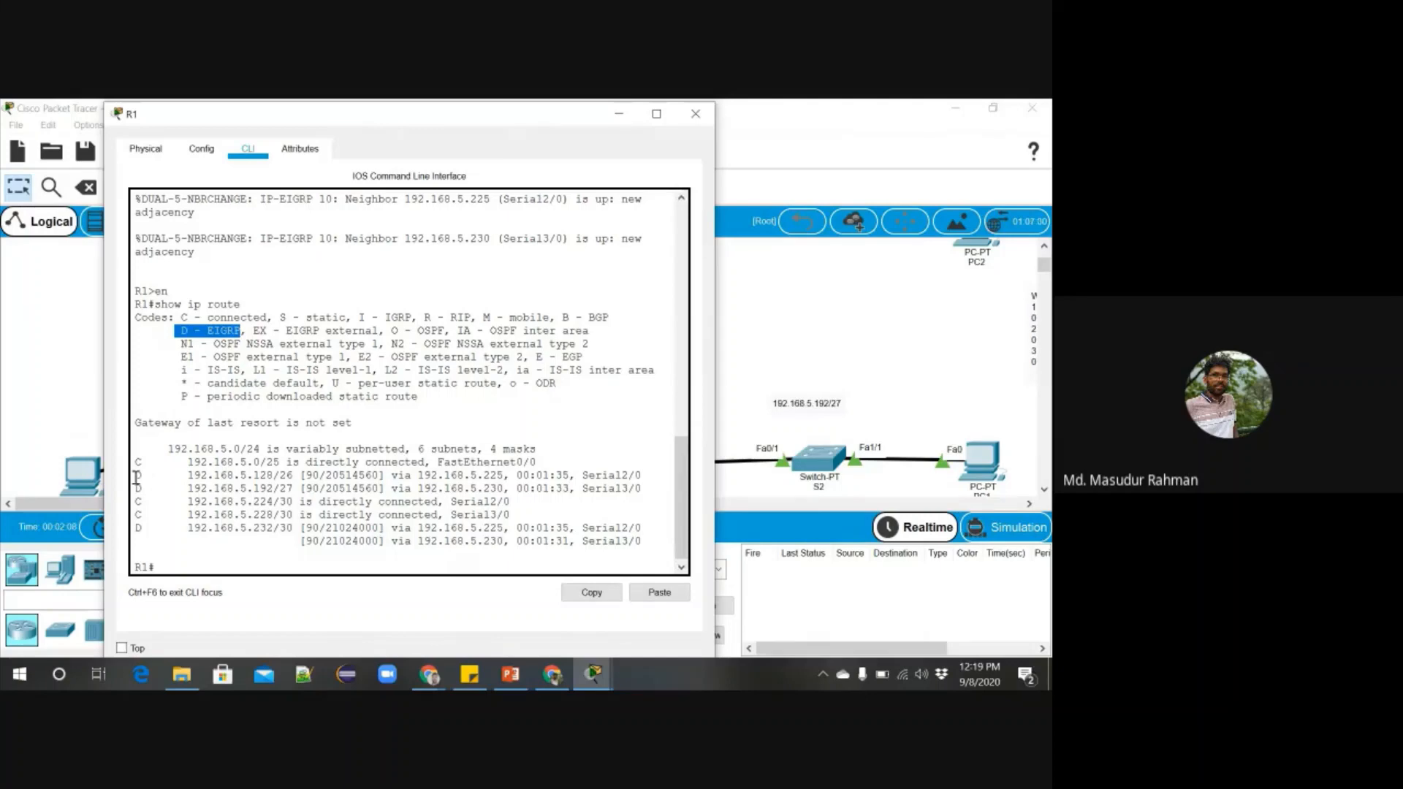
{"action": "left_click_drag", "start_coordinate": [136, 476], "coordinate": [301, 476]}
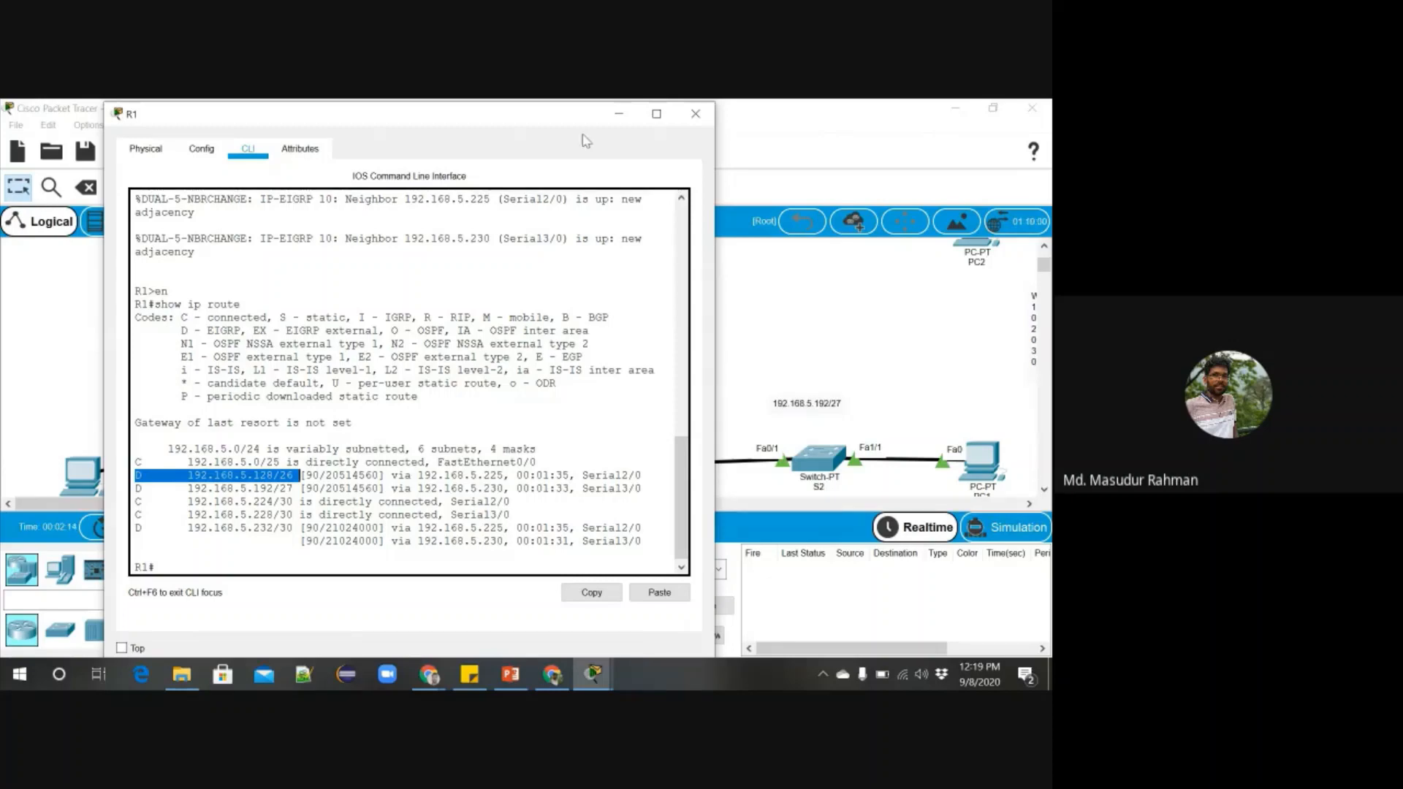
{"action": "left_click", "coordinate": [618, 114]}
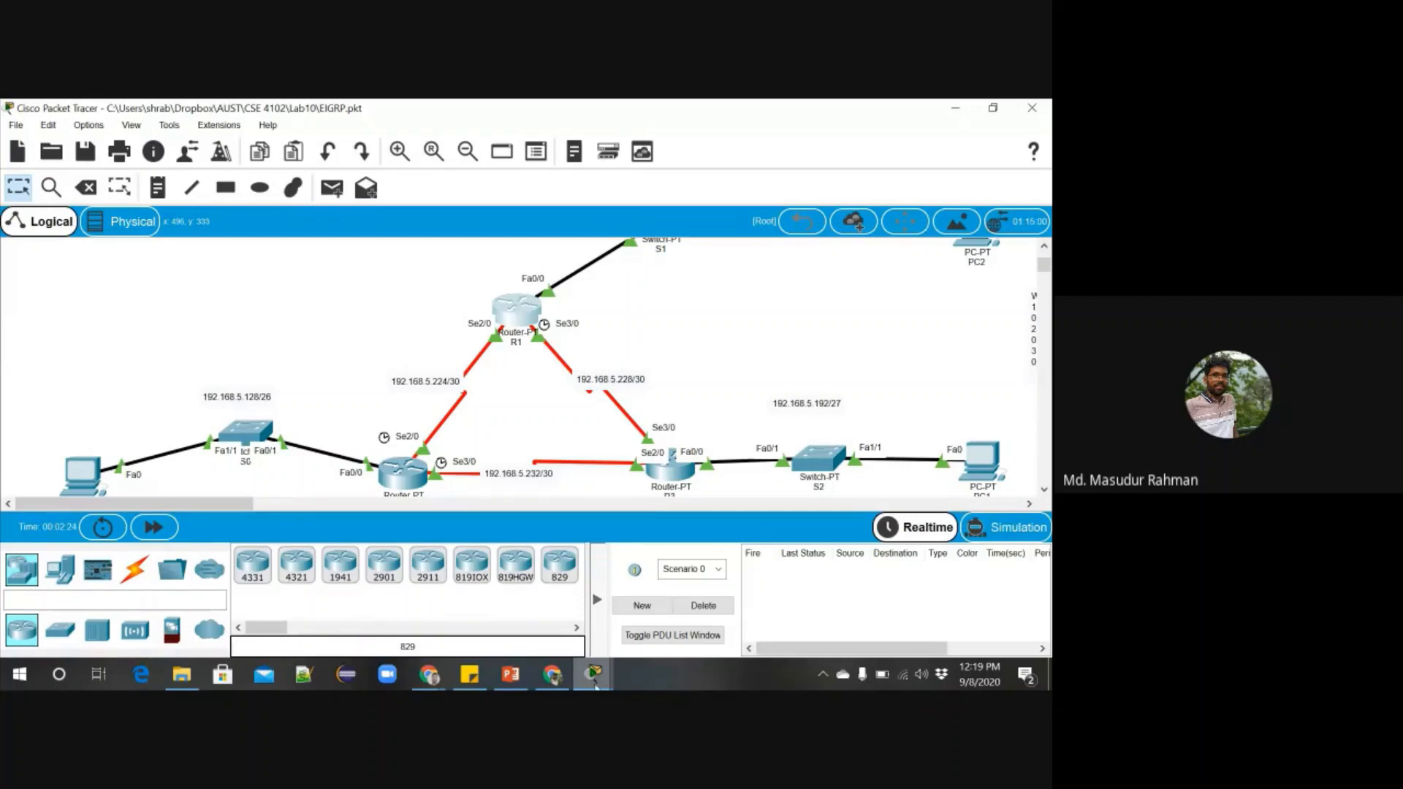
Review the 192.168.5.128/26 route entry with its bracketed values, and locate that network in the topology.
{"action": "mouse_move", "coordinate": [595, 685]}
{"action": "left_click", "coordinate": [683, 606]}
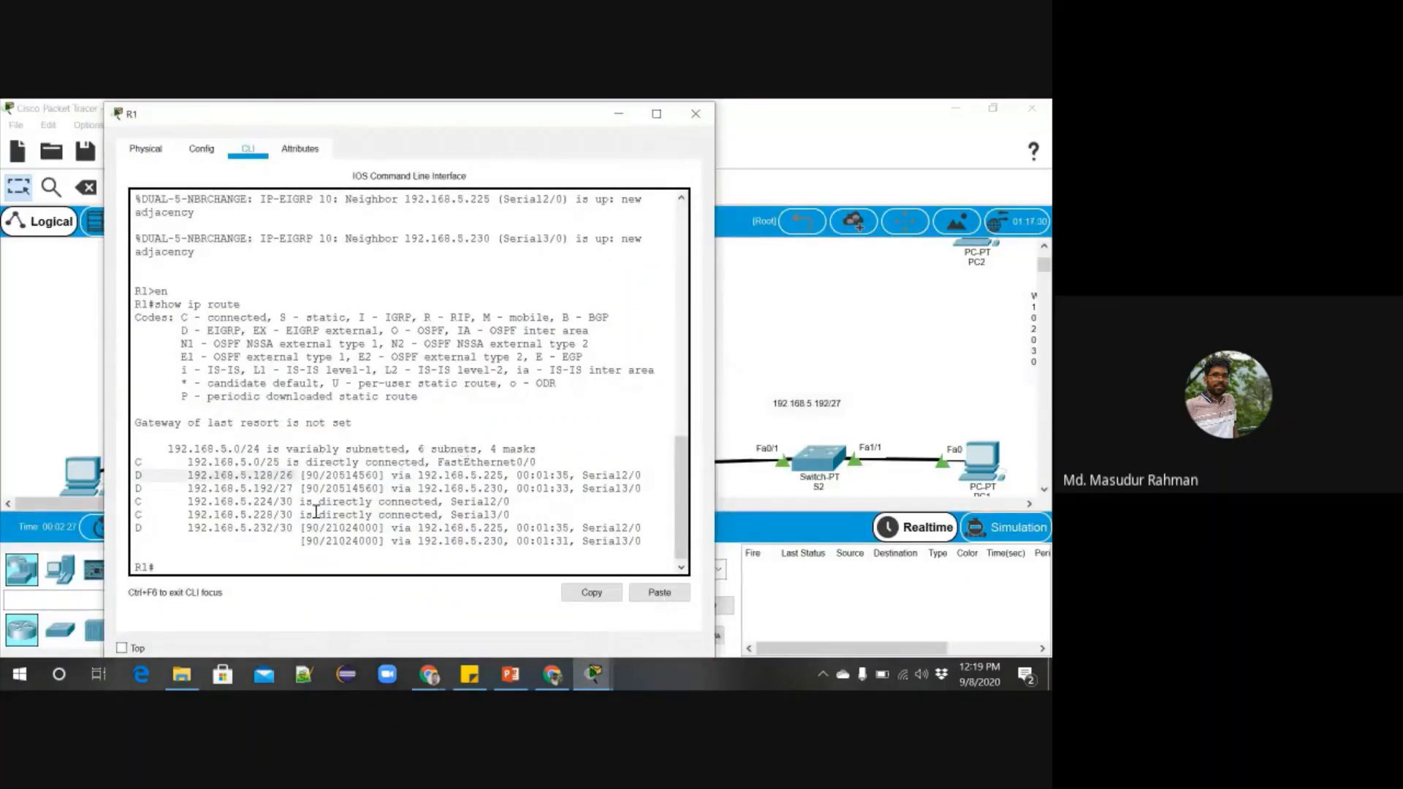
{"action": "left_click", "coordinate": [136, 476]}
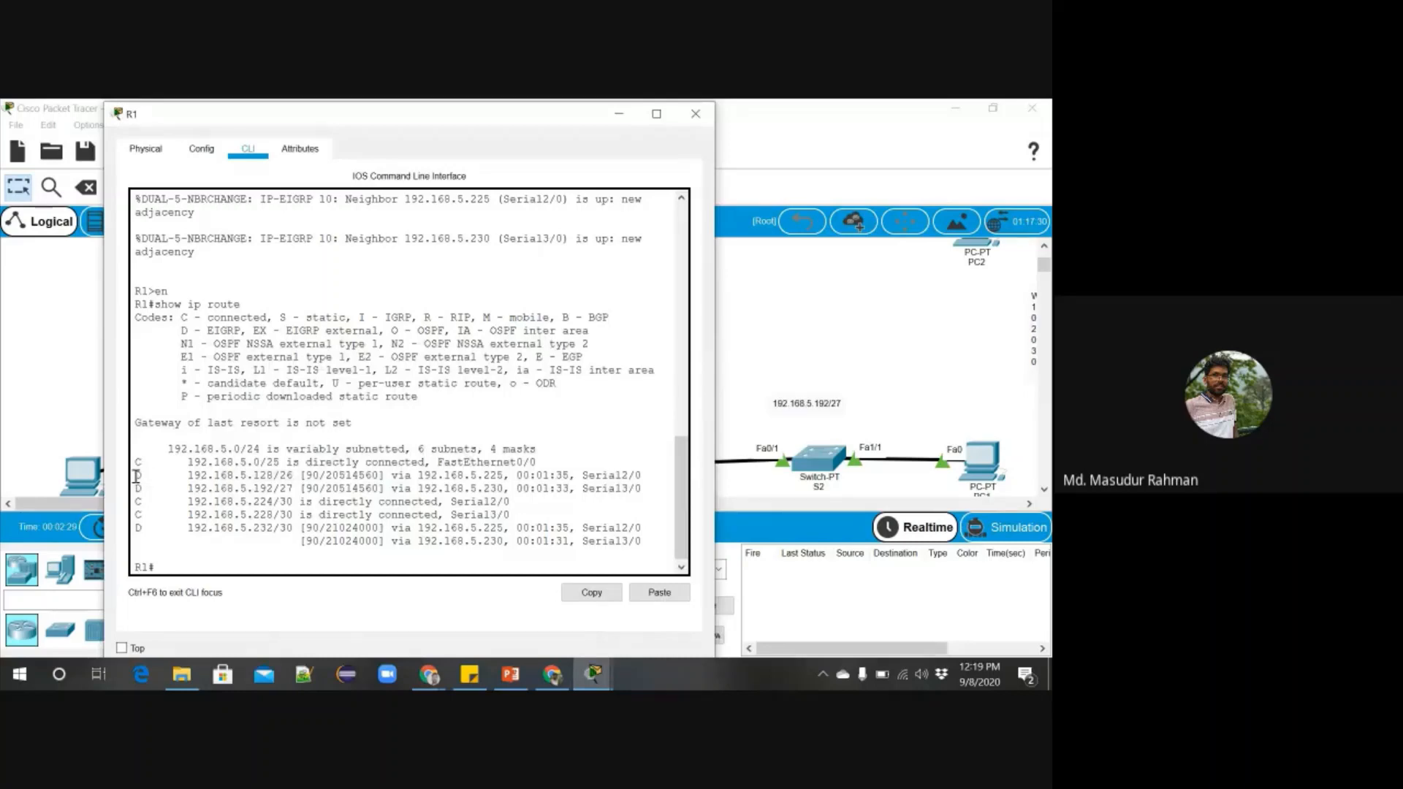
{"action": "left_click_drag", "start_coordinate": [136, 476], "coordinate": [387, 476]}
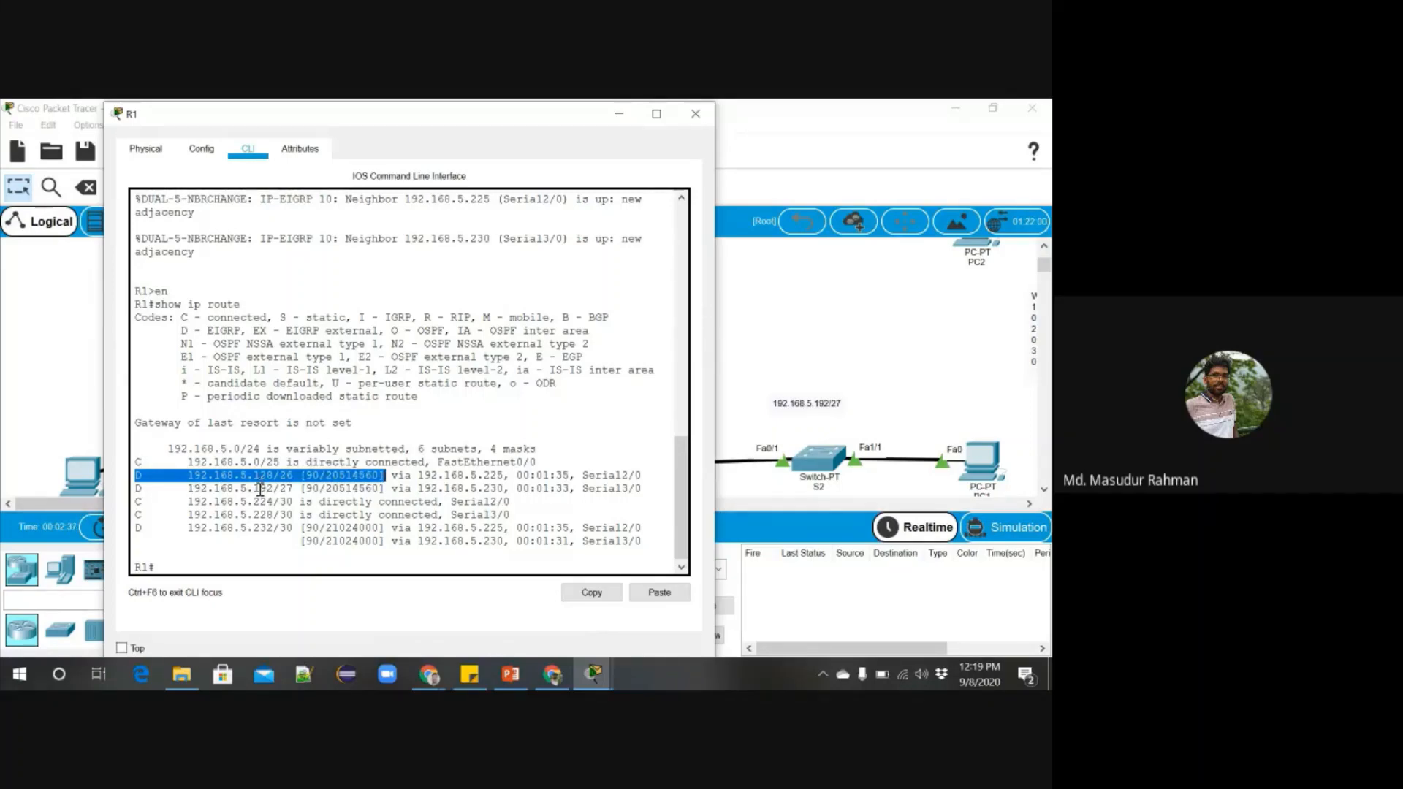
{"action": "left_click", "coordinate": [618, 116]}
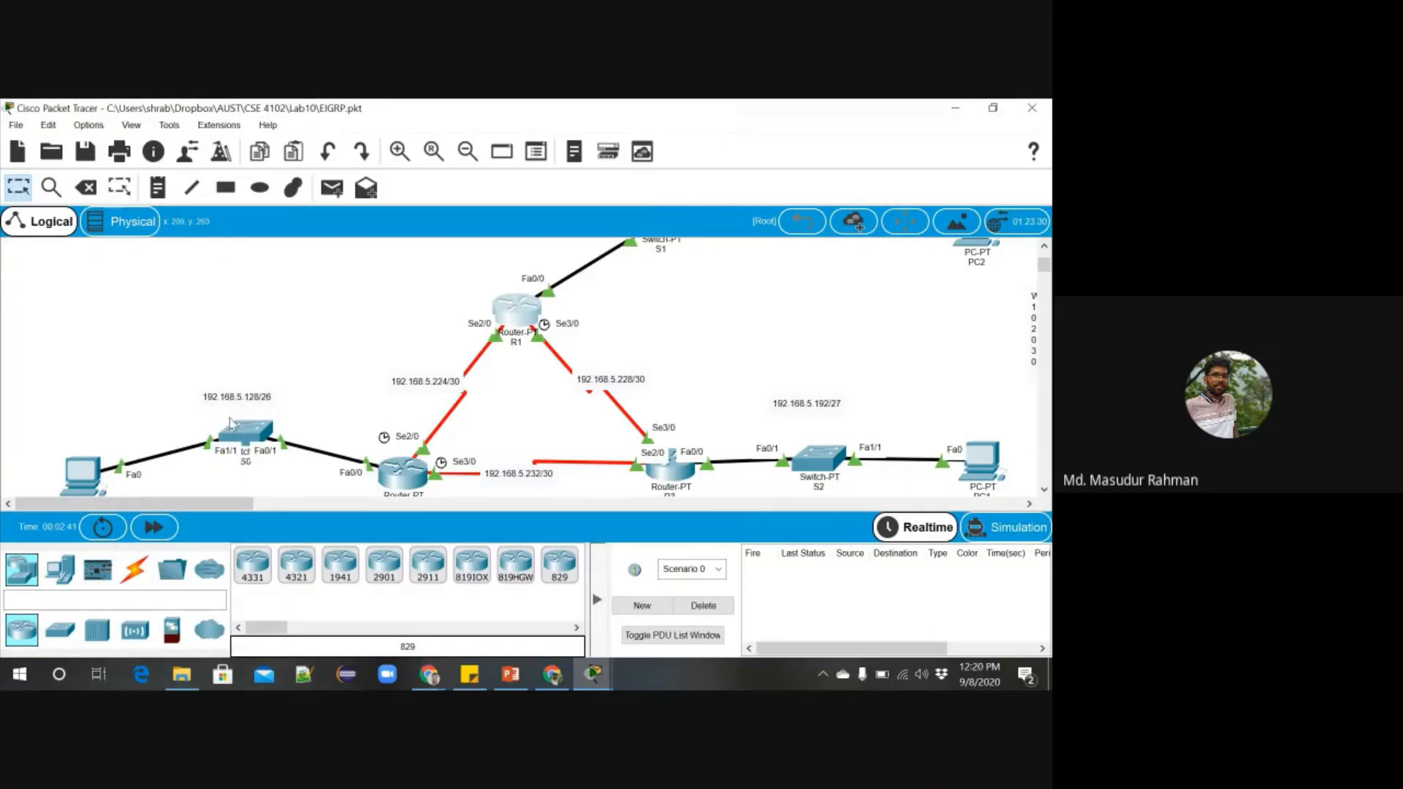
{"action": "scroll", "coordinate": [230, 424], "scroll_direction": "down", "scroll_amount": 1}
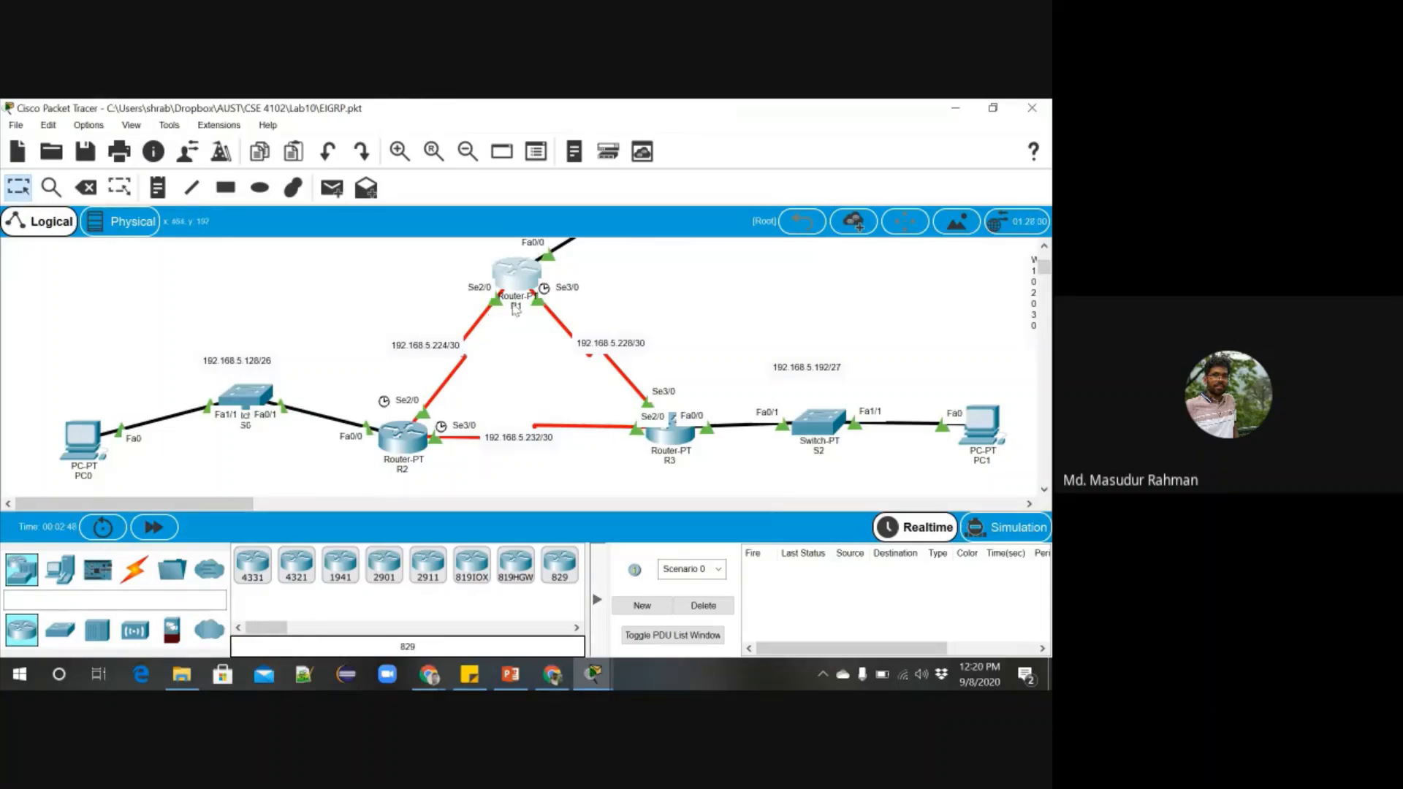
Place R1's routing table beside the topology and examine the 192.168.5.128/26 route's next hop, administrative distance and metric, plus the 192.168.5.232/30 entry.
{"action": "mouse_move", "coordinate": [594, 674]}
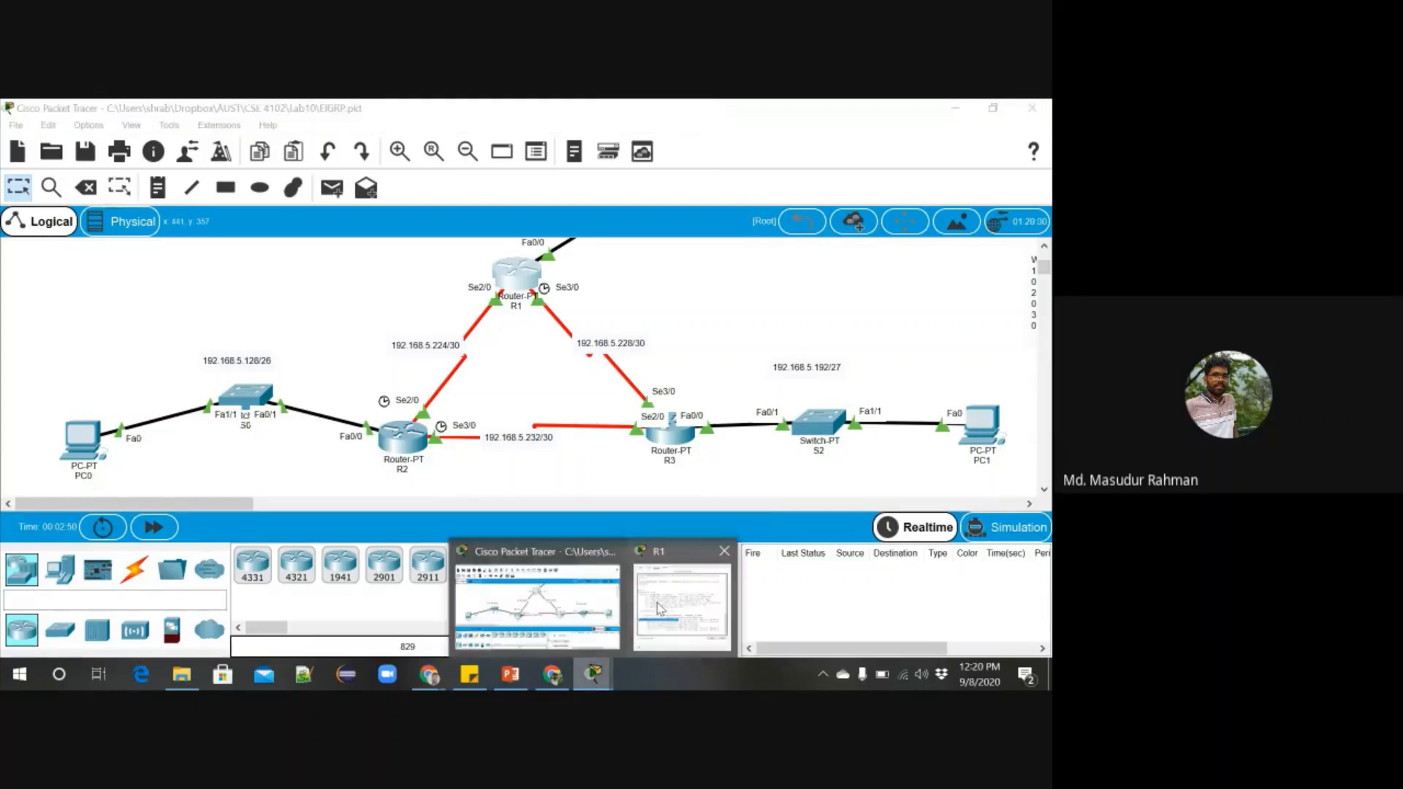
{"action": "left_click", "coordinate": [660, 608]}
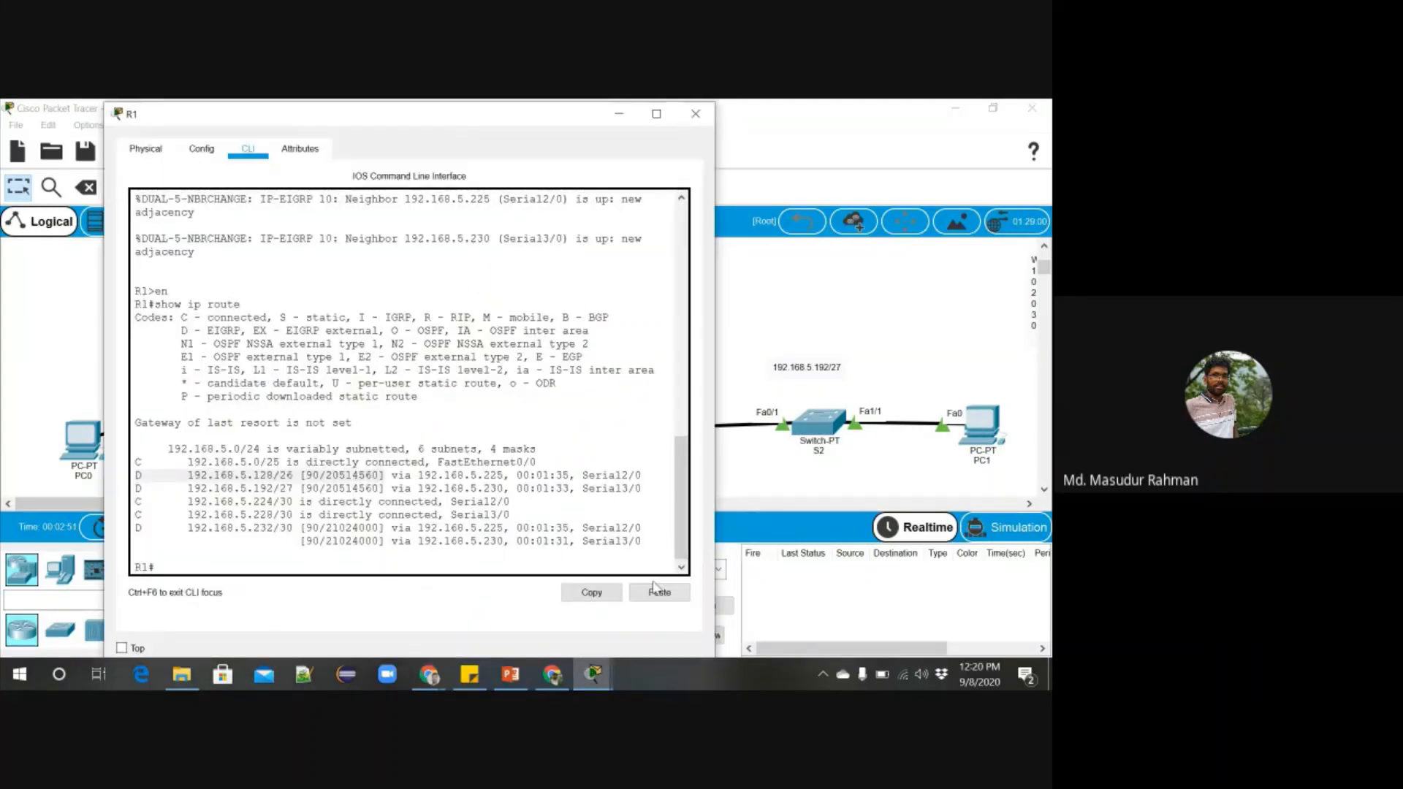
{"action": "left_click_drag", "start_coordinate": [449, 118], "coordinate": [859, 144]}
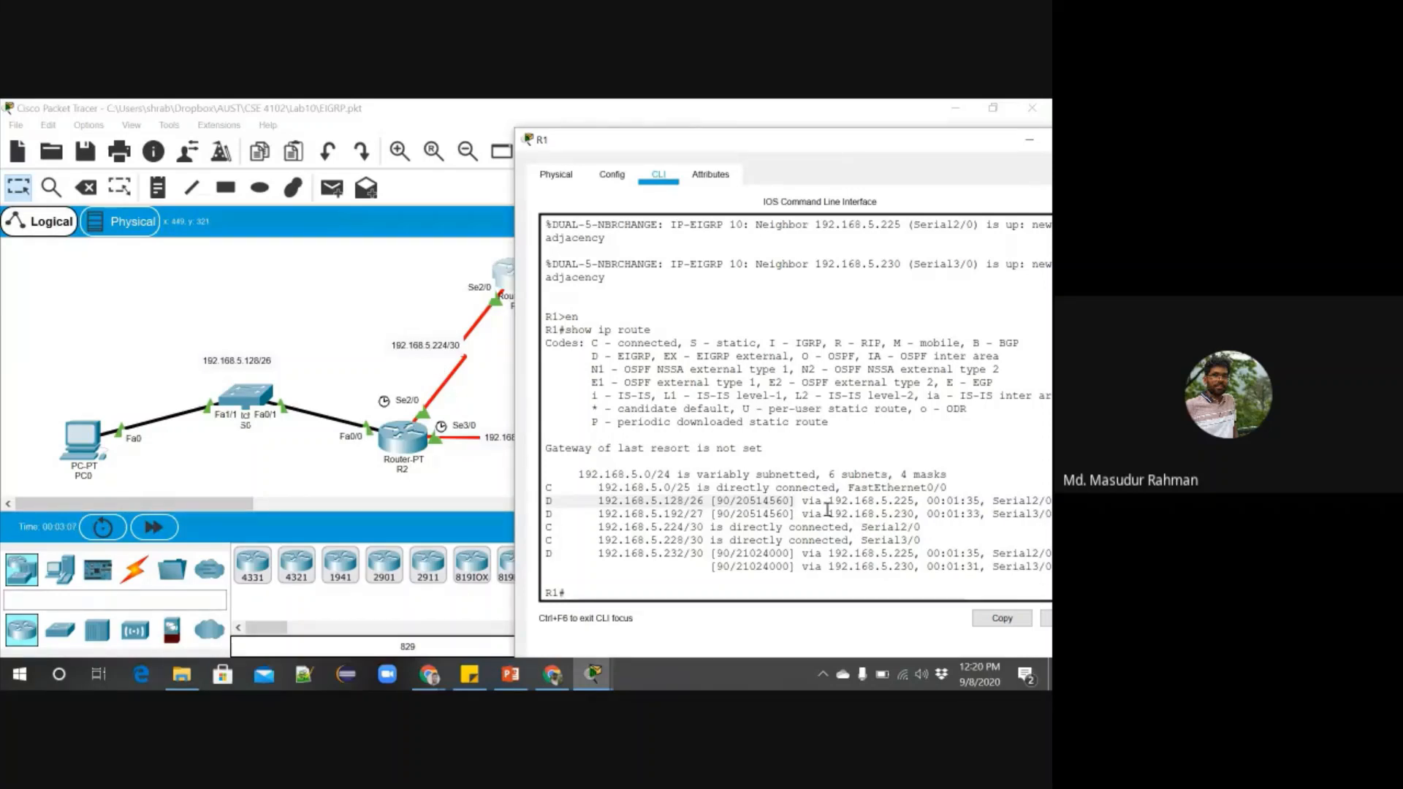
{"action": "left_click_drag", "start_coordinate": [828, 501], "coordinate": [927, 501]}
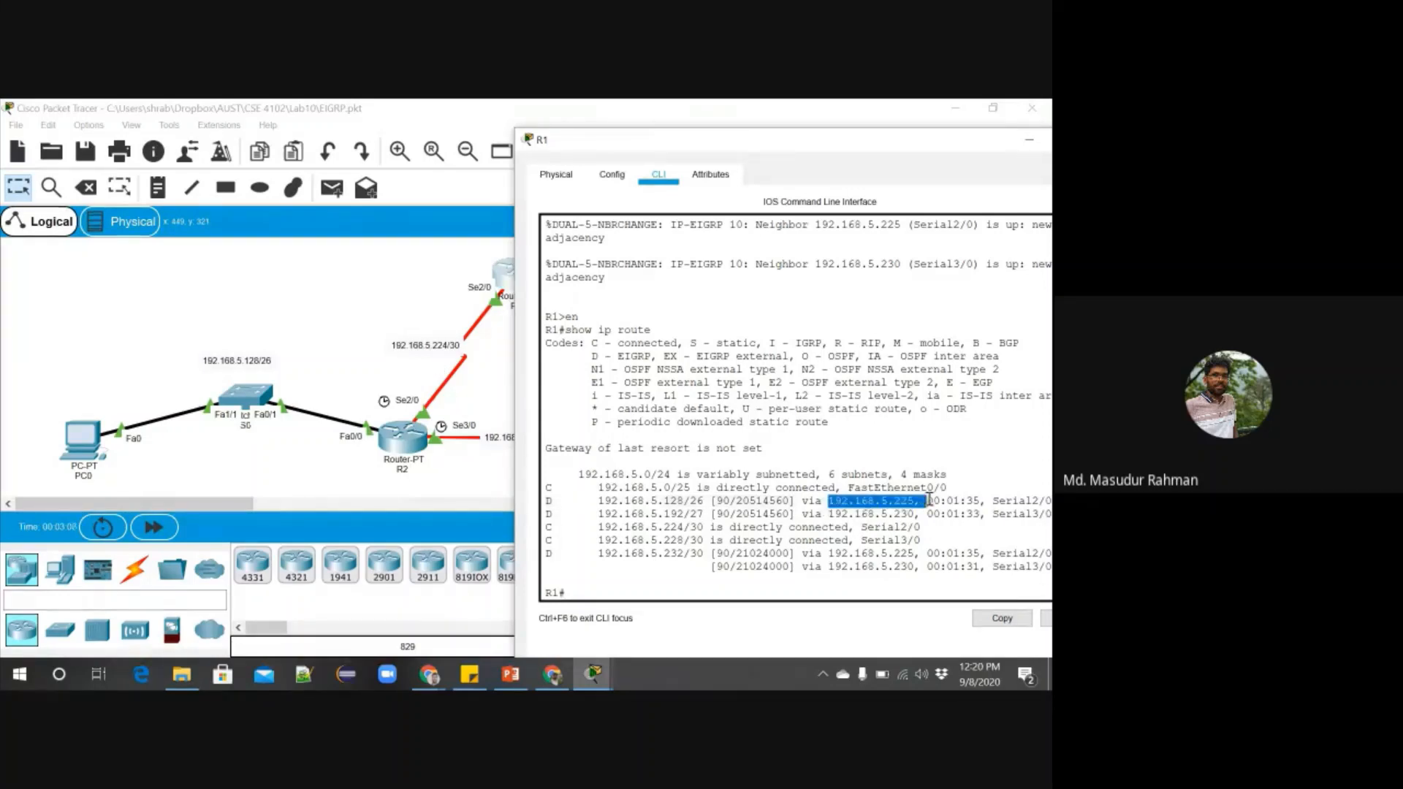
{"action": "left_click", "coordinate": [716, 502]}
{"action": "left_click_drag", "start_coordinate": [717, 502], "coordinate": [796, 502]}
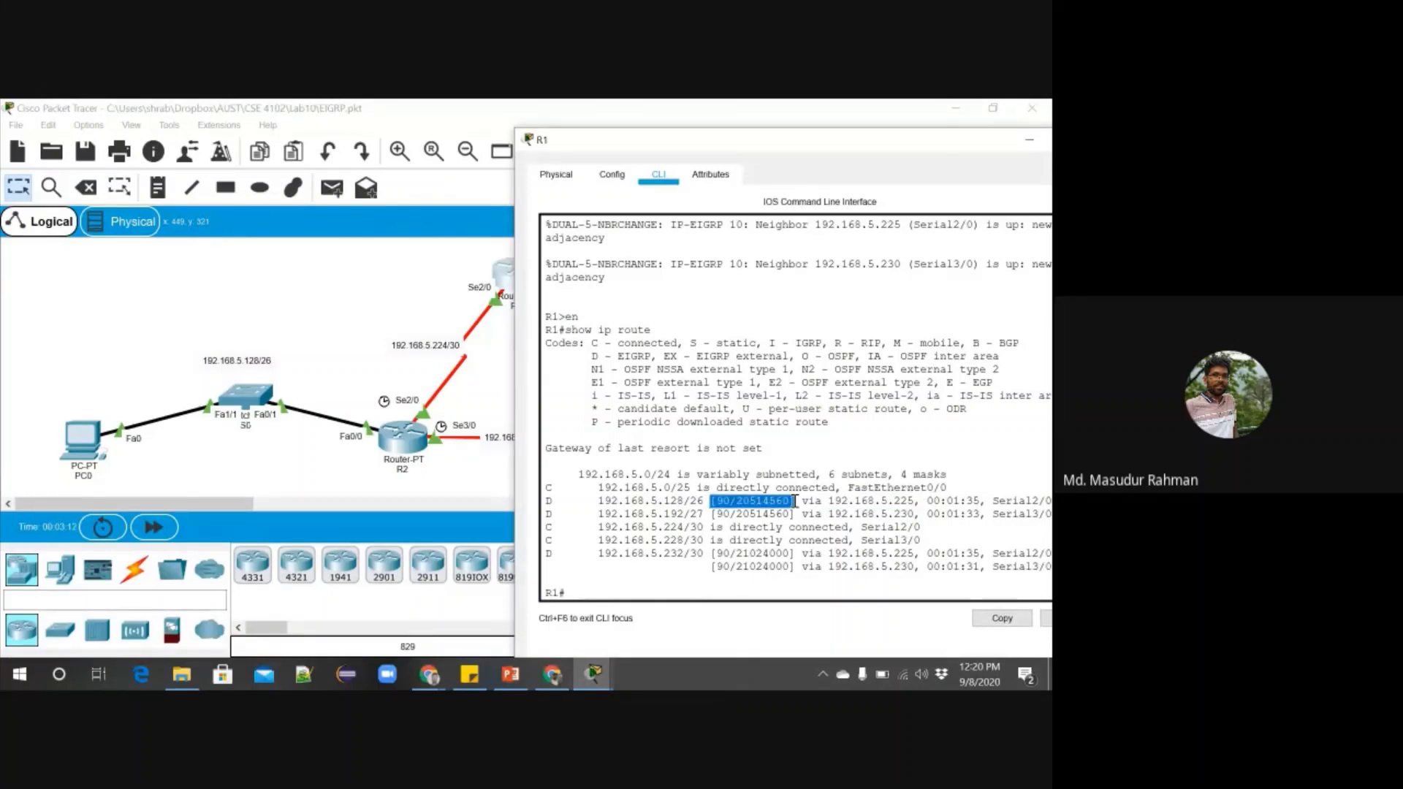
{"action": "double_click", "coordinate": [760, 501]}
{"action": "double_click", "coordinate": [721, 501]}
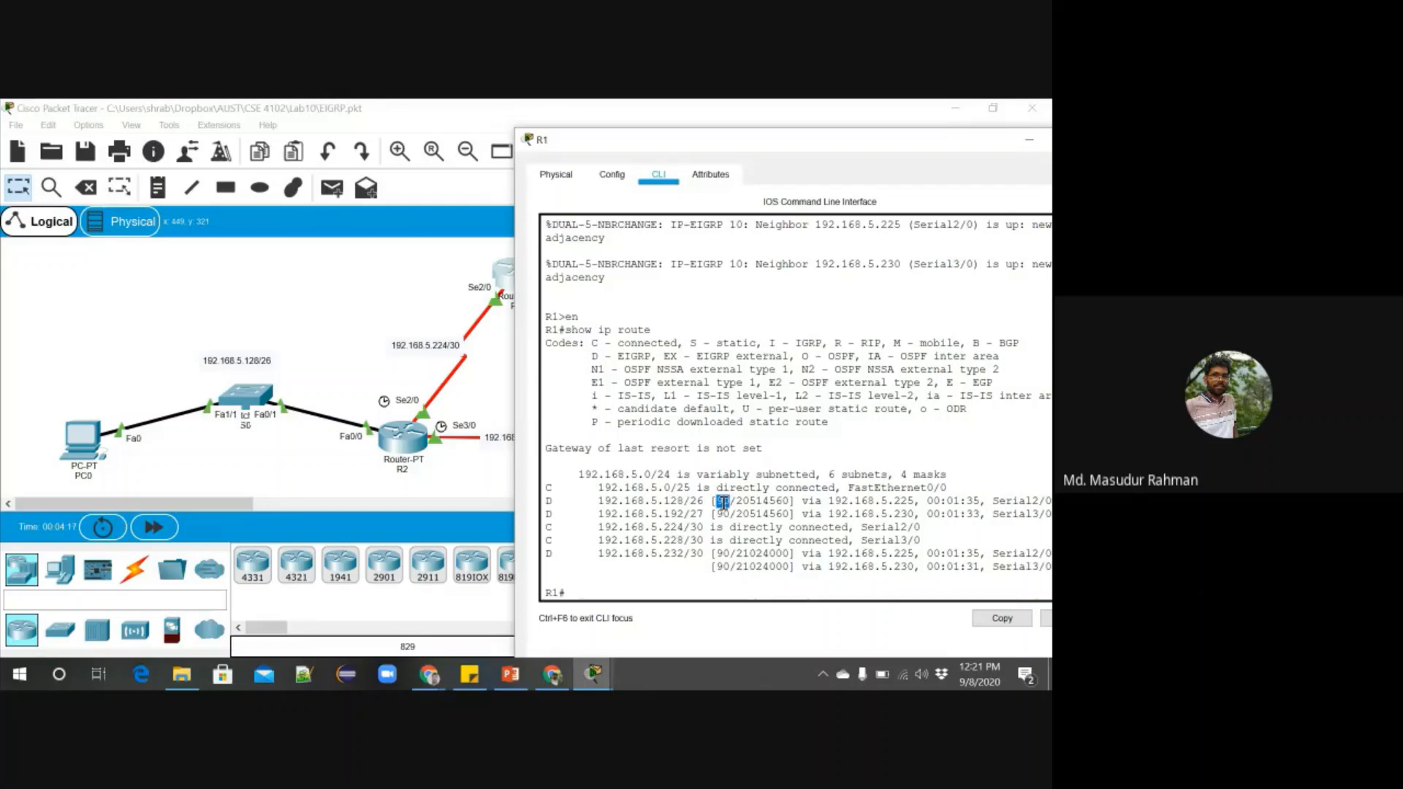
{"action": "double_click", "coordinate": [753, 502]}
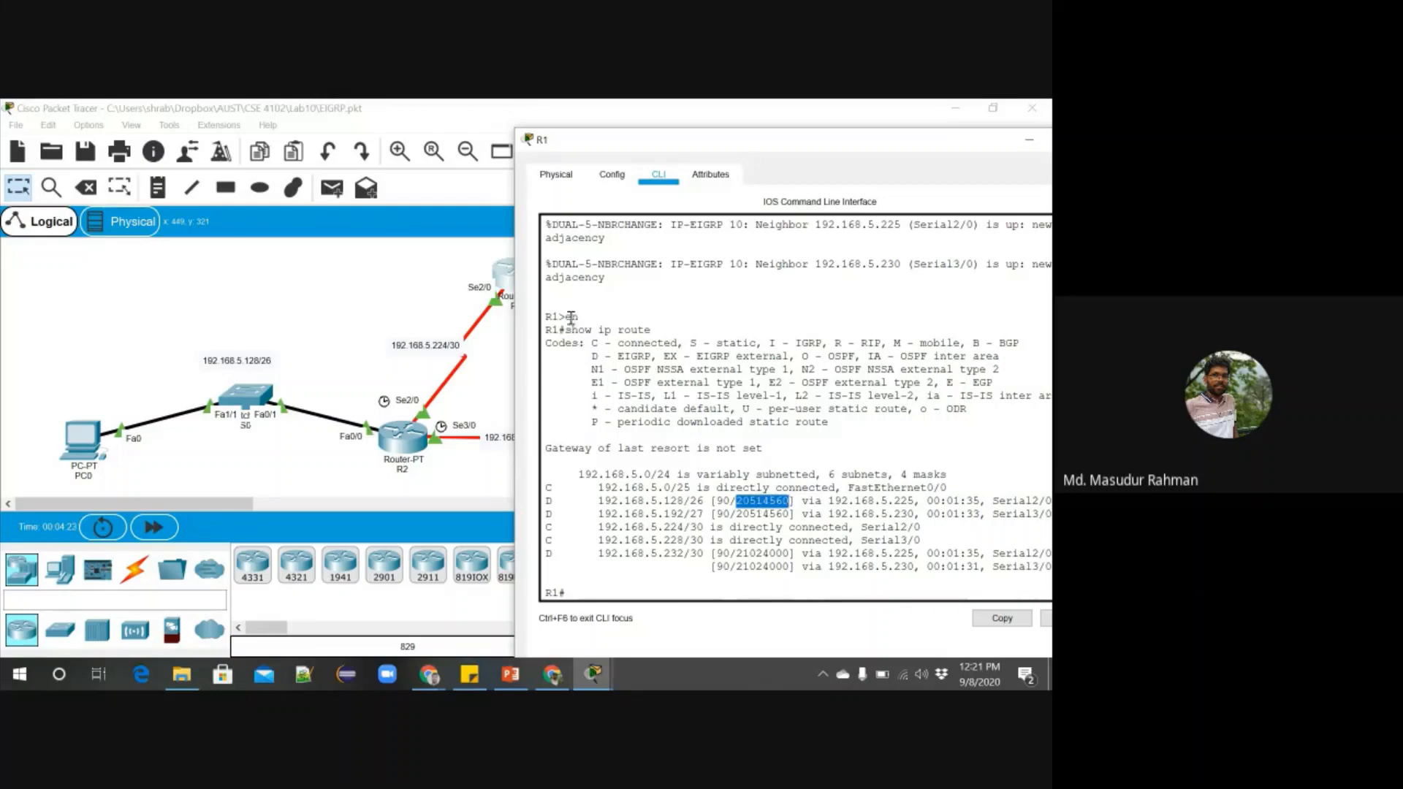
{"action": "left_click", "coordinate": [764, 504]}
{"action": "left_click_drag", "start_coordinate": [545, 555], "coordinate": [705, 555]}
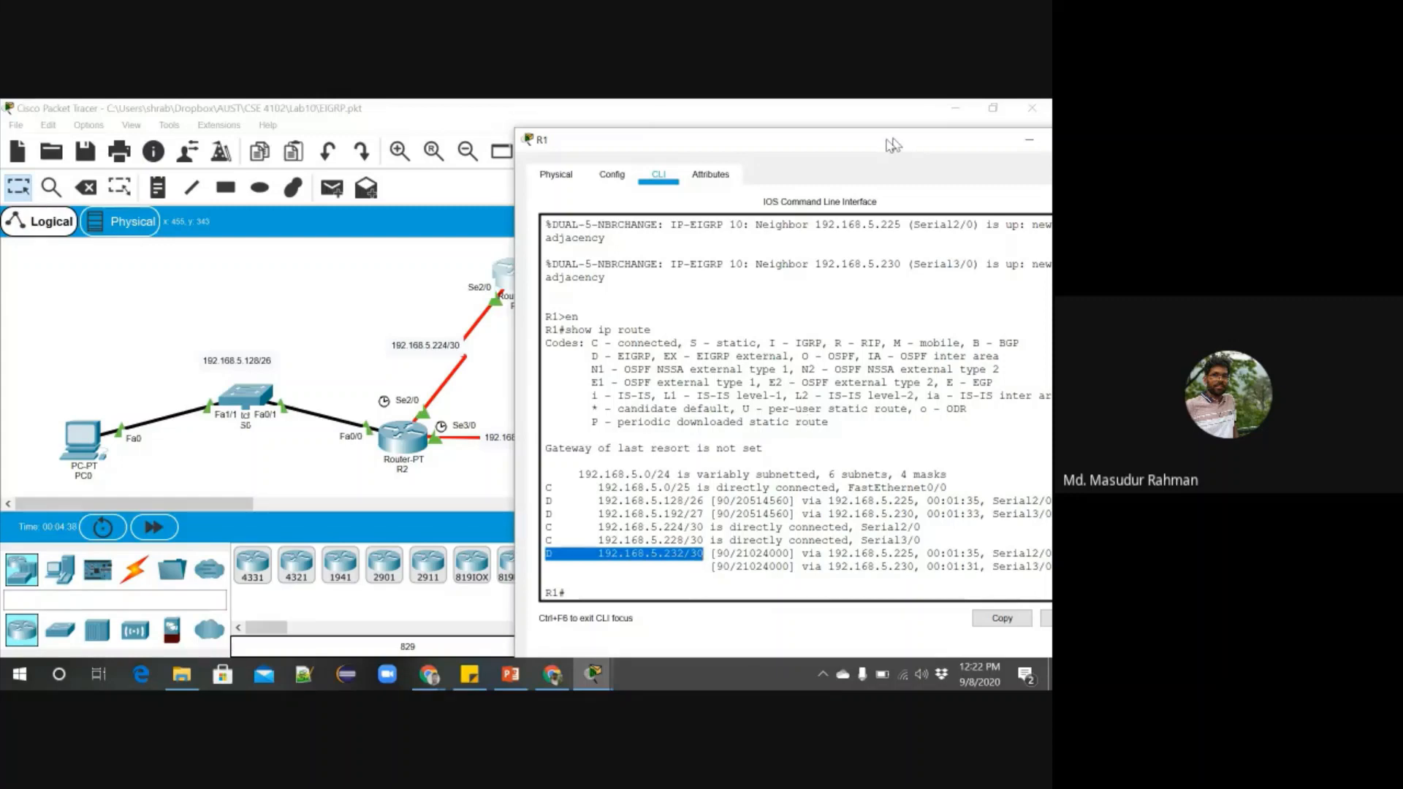
Compare the next hops and metrics of the two 192.168.5.232/30 paths in R1's routing table, checking the network's location in the topology.
{"action": "left_click_drag", "start_coordinate": [887, 139], "coordinate": [747, 176]}
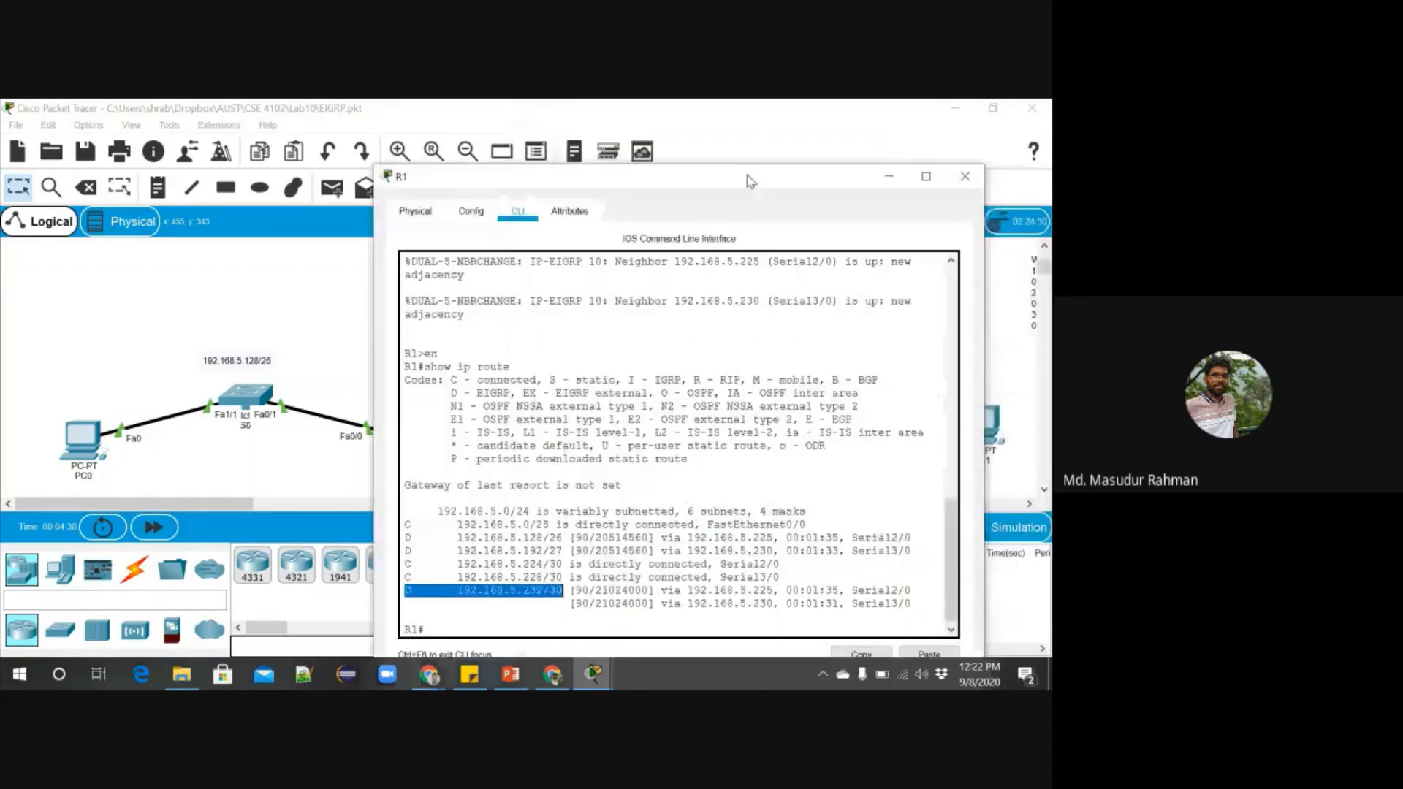
{"action": "left_click", "coordinate": [890, 177]}
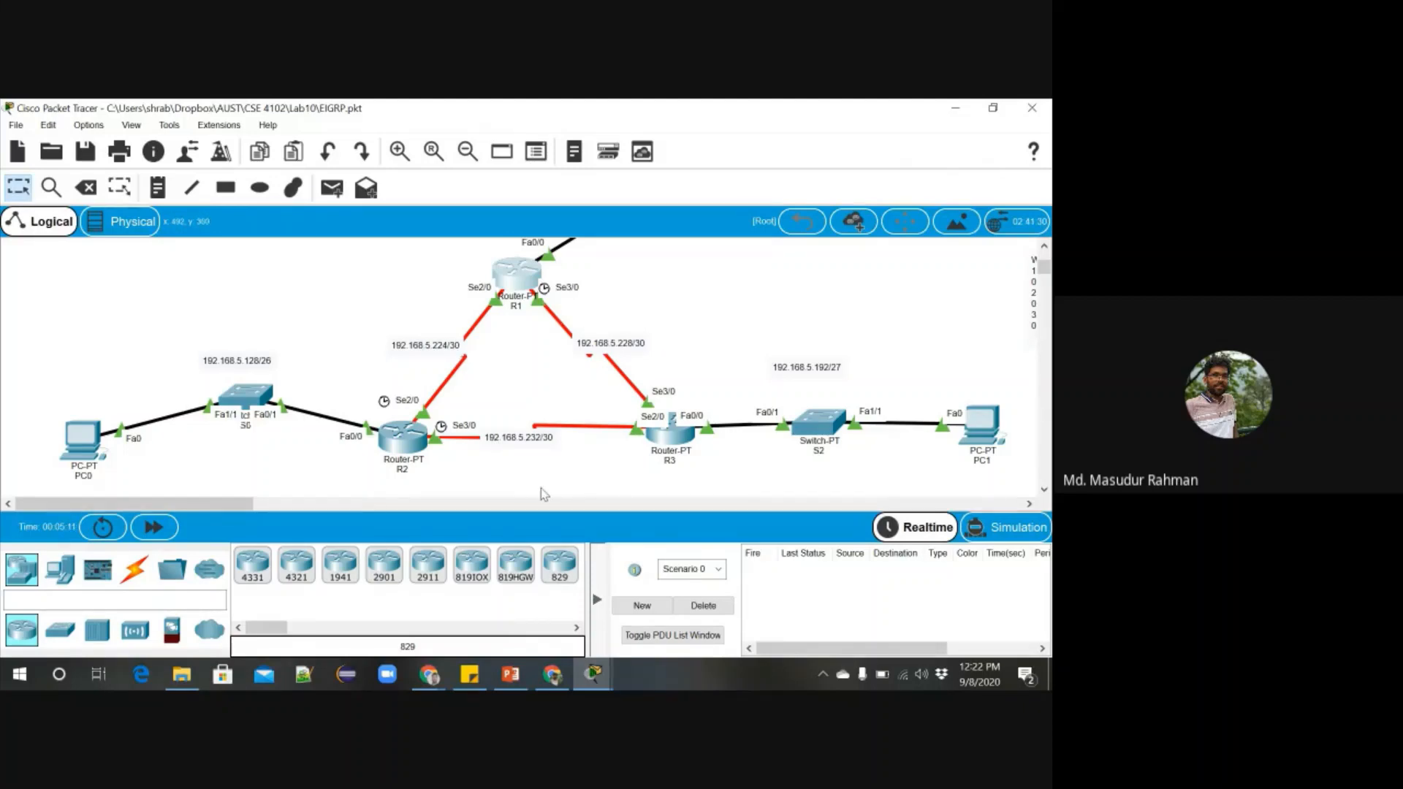
{"action": "mouse_move", "coordinate": [592, 674]}
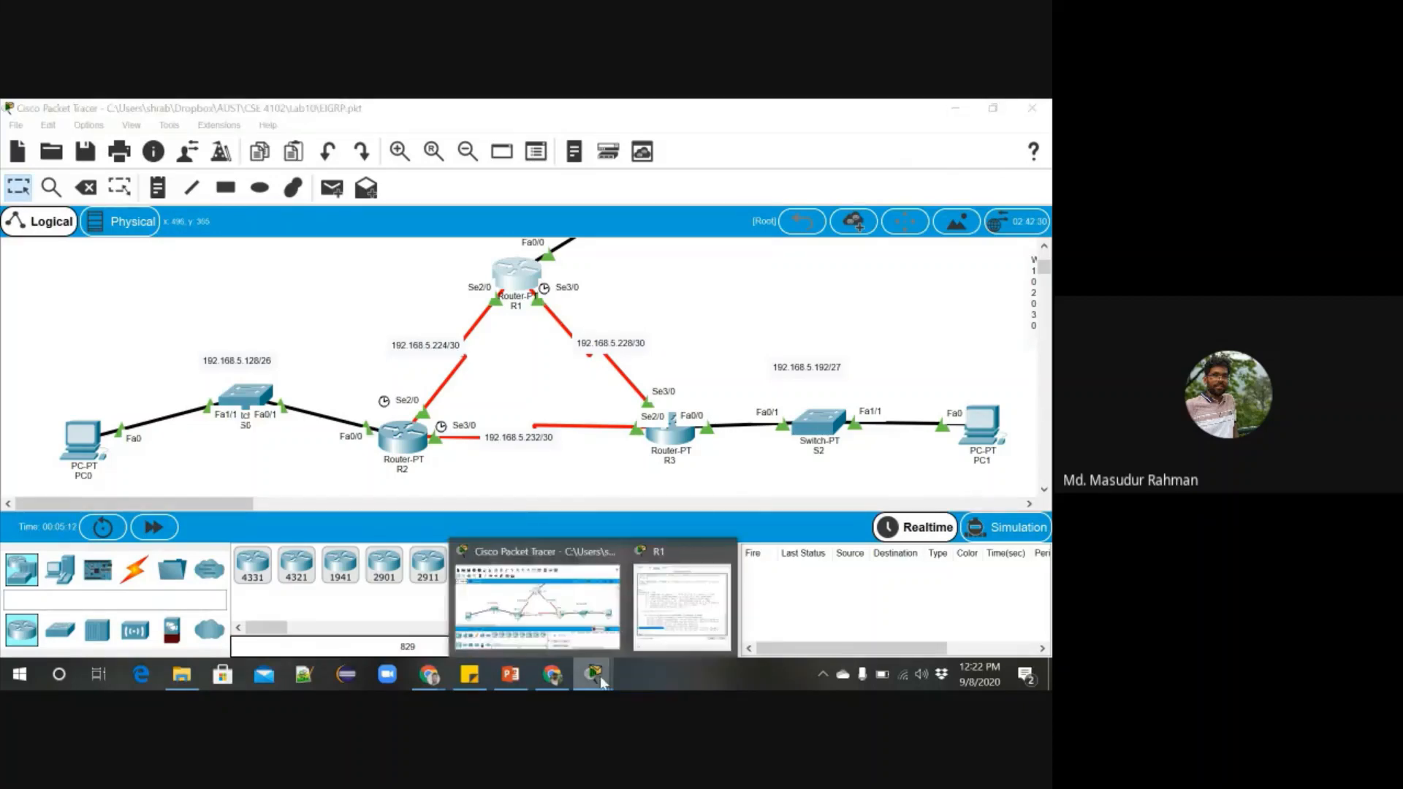
{"action": "left_click", "coordinate": [678, 620]}
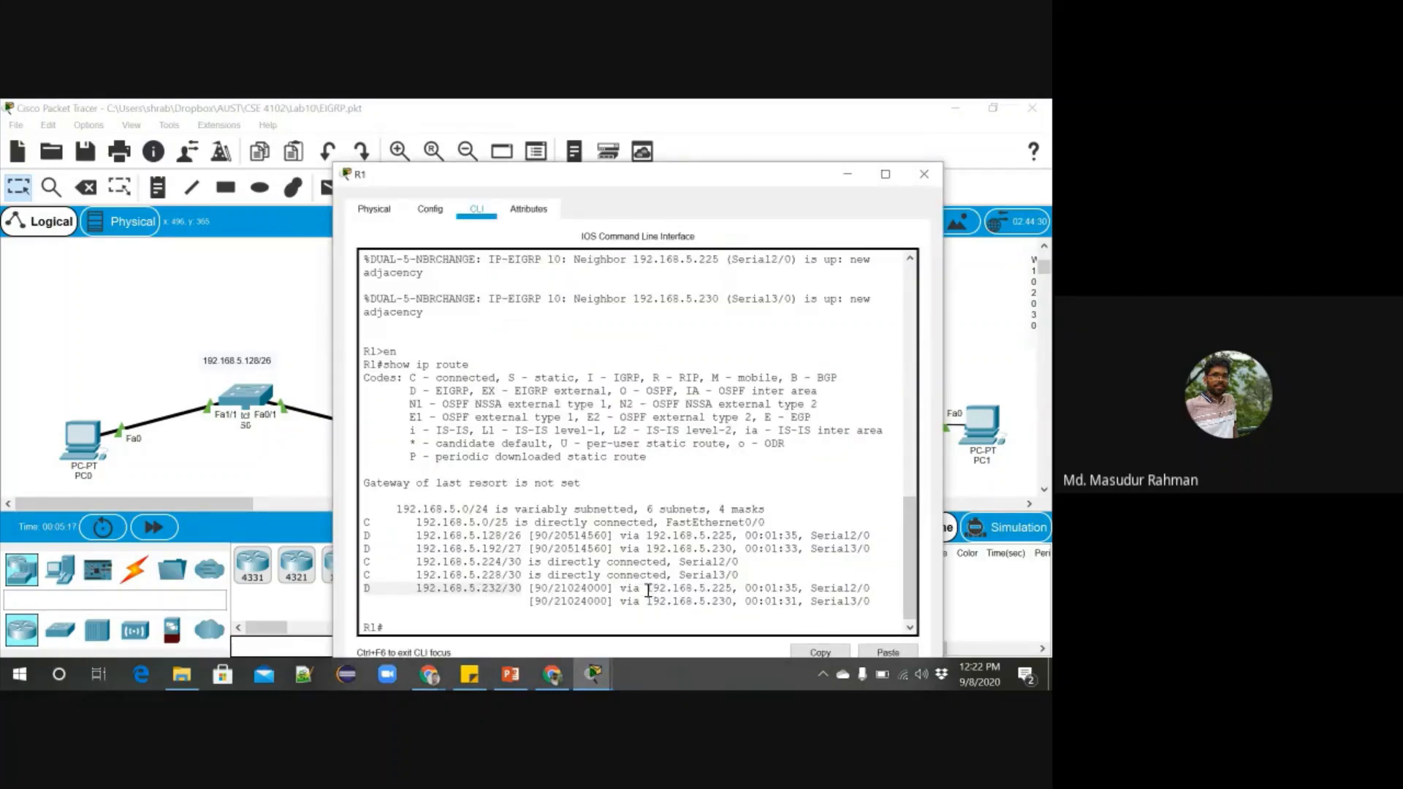
{"action": "left_click_drag", "start_coordinate": [646, 589], "coordinate": [734, 587]}
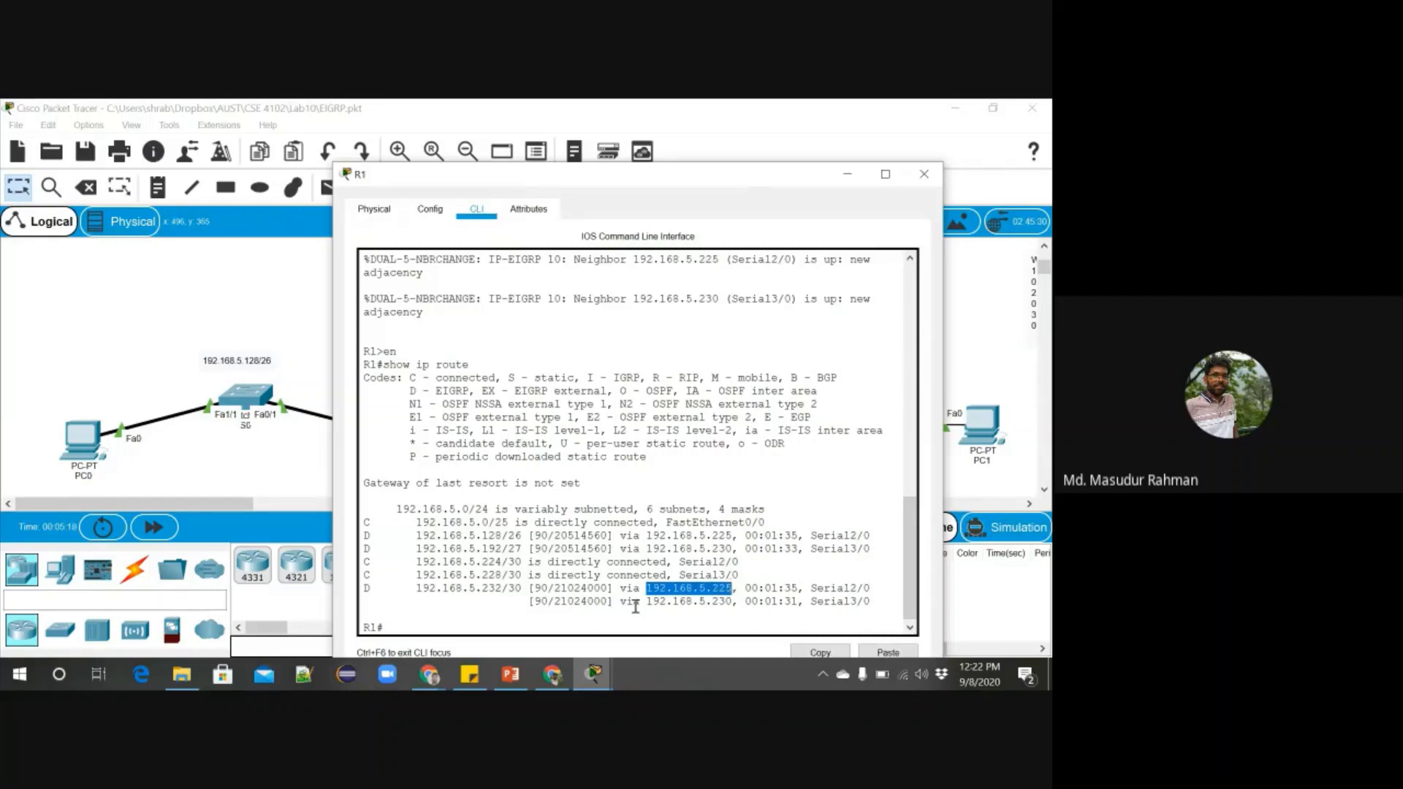
{"action": "left_click_drag", "start_coordinate": [646, 601], "coordinate": [735, 601]}
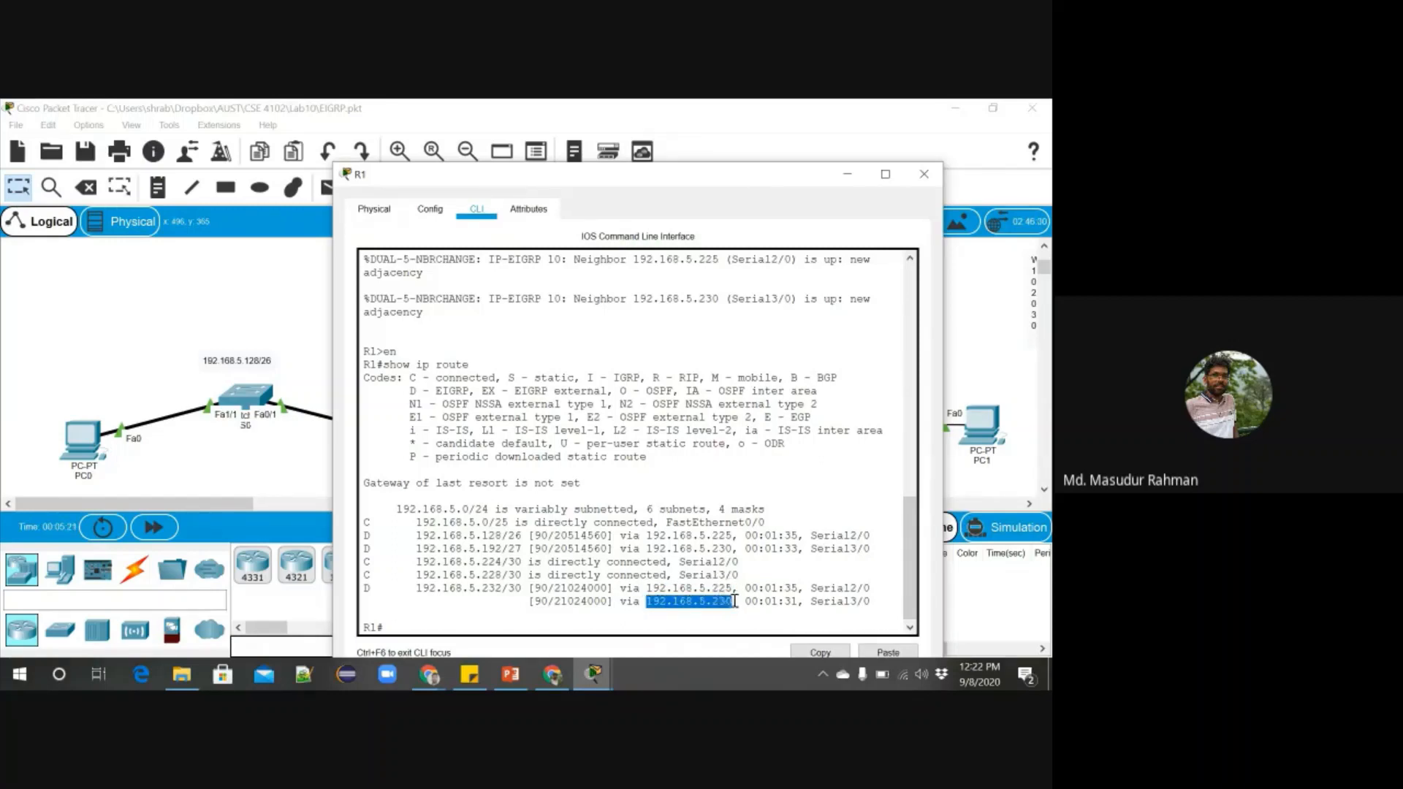
{"action": "double_click", "coordinate": [581, 589]}
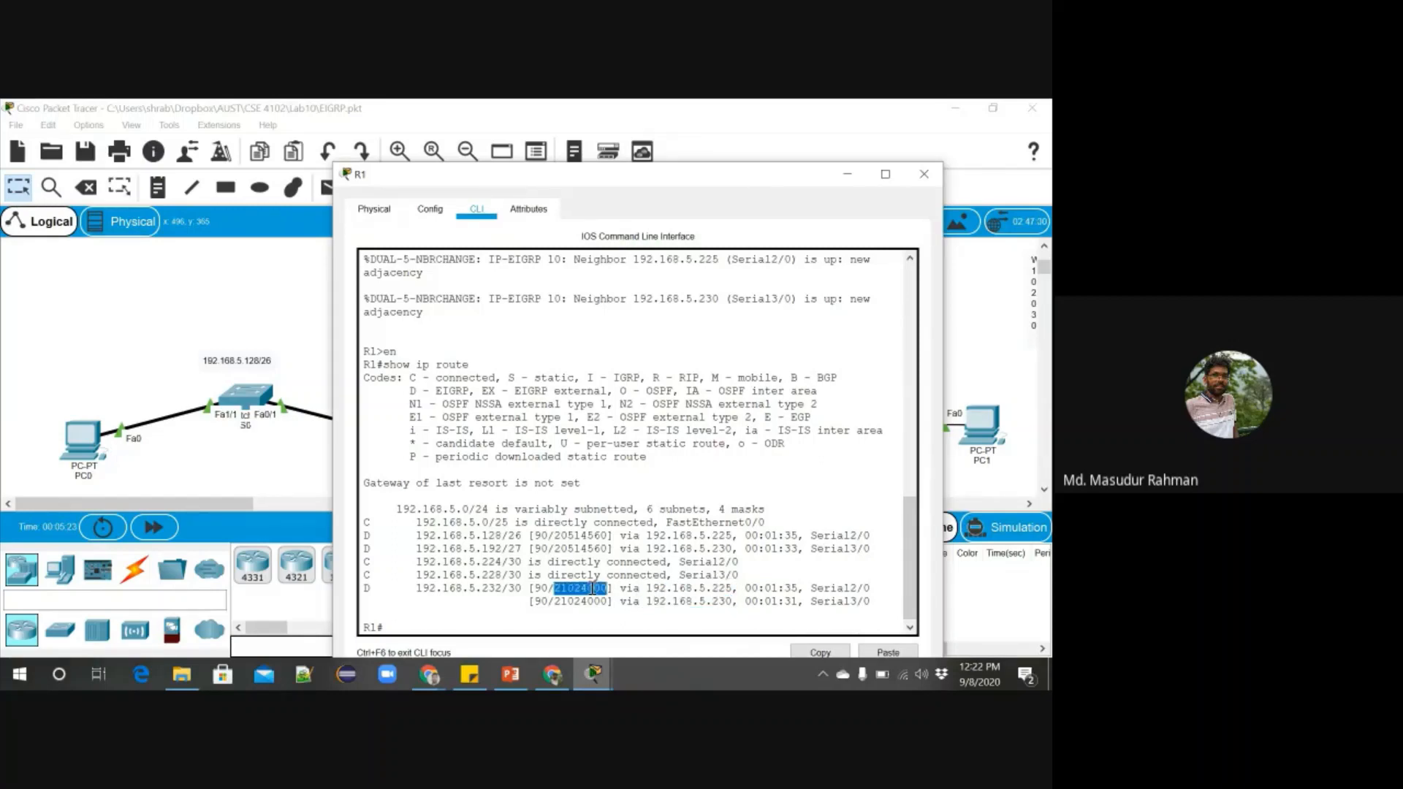
{"action": "double_click", "coordinate": [581, 602]}
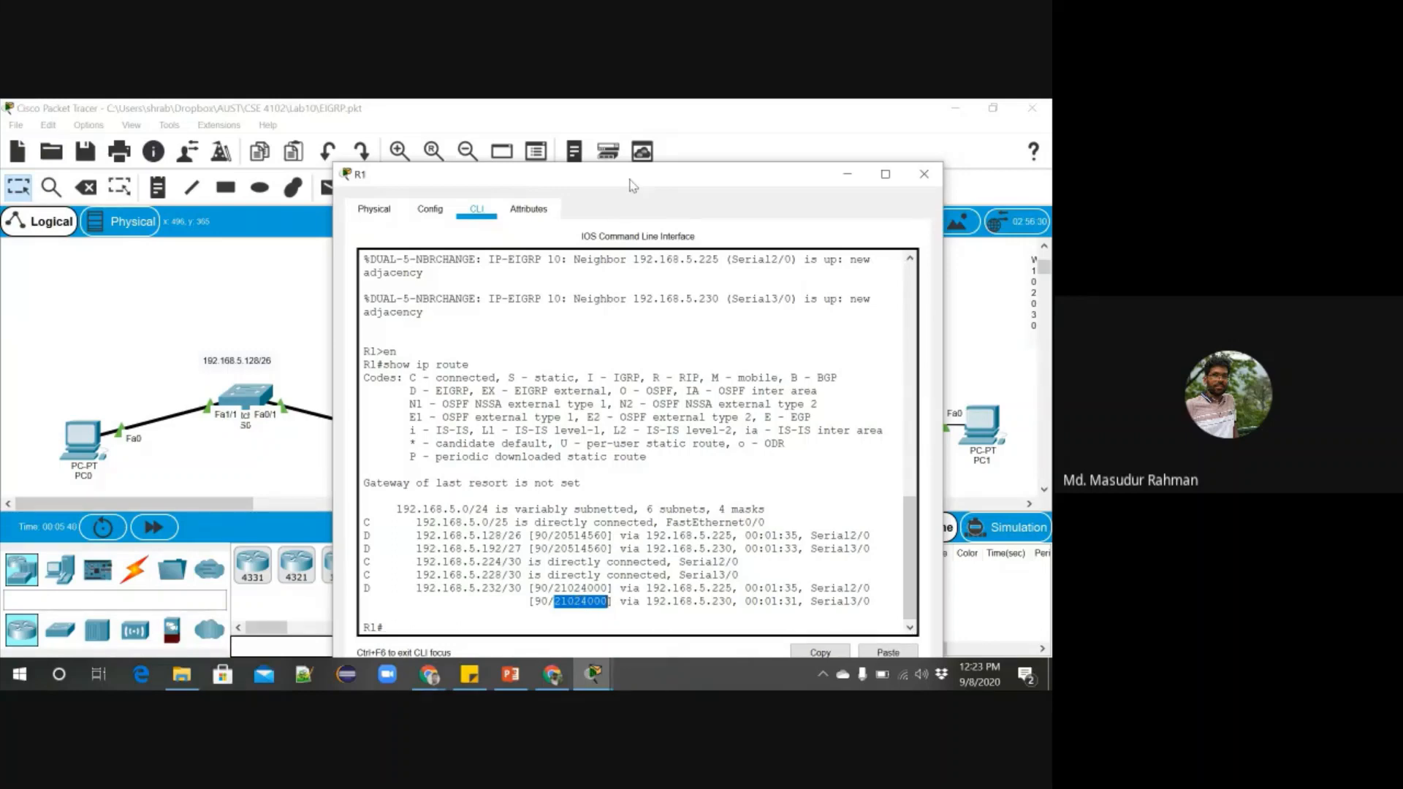
Display only the EIGRP routes on R1 with "show ip route eigrp".
{"action": "left_click_drag", "start_coordinate": [634, 183], "coordinate": [667, 127]}
{"action": "left_click", "coordinate": [501, 564]}
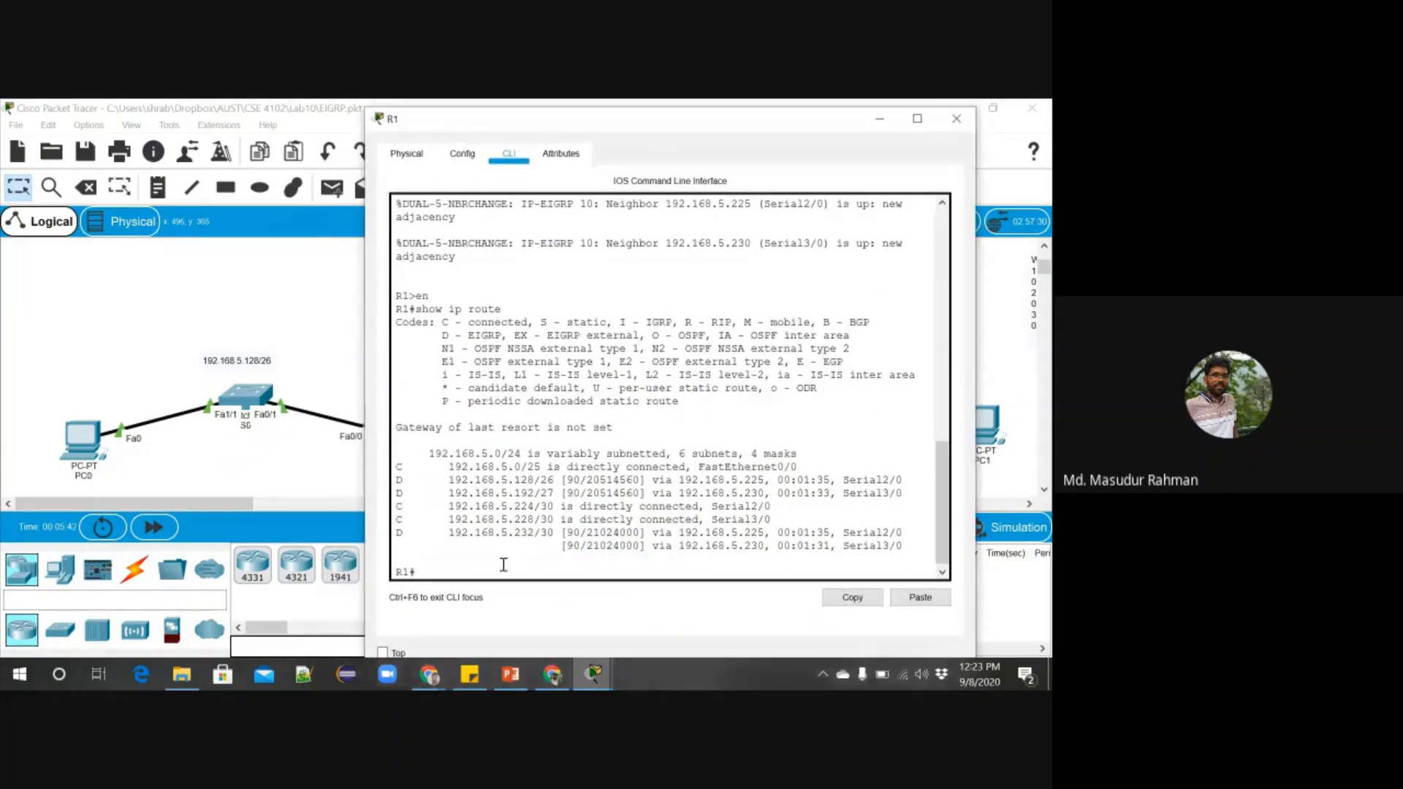
{"action": "type", "text": "show ip "}
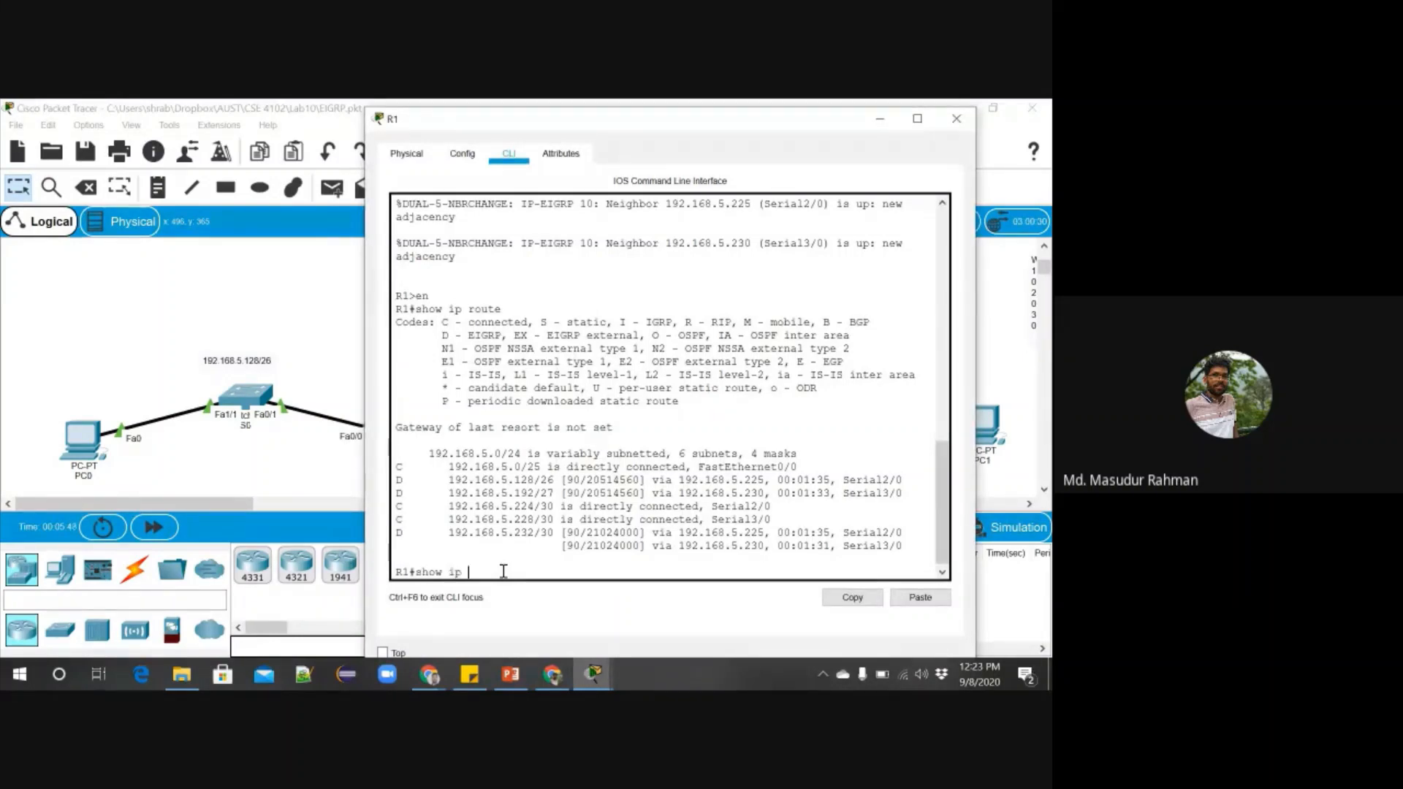
{"action": "type", "text": "ro"}
{"action": "key", "text": "Tab"}
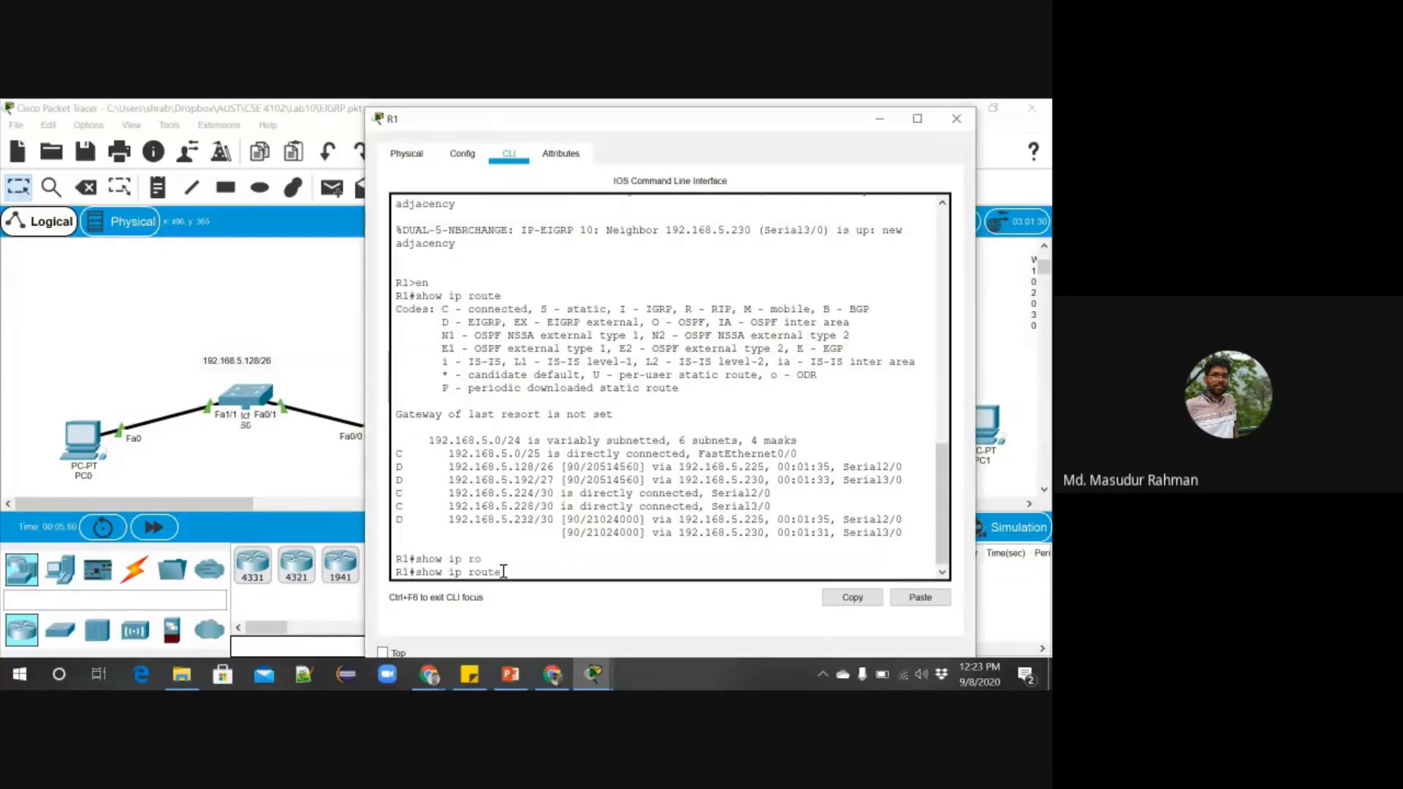
{"action": "type", "text": "ei"}
{"action": "key", "text": "Tab"}
{"action": "key", "text": "Return"}
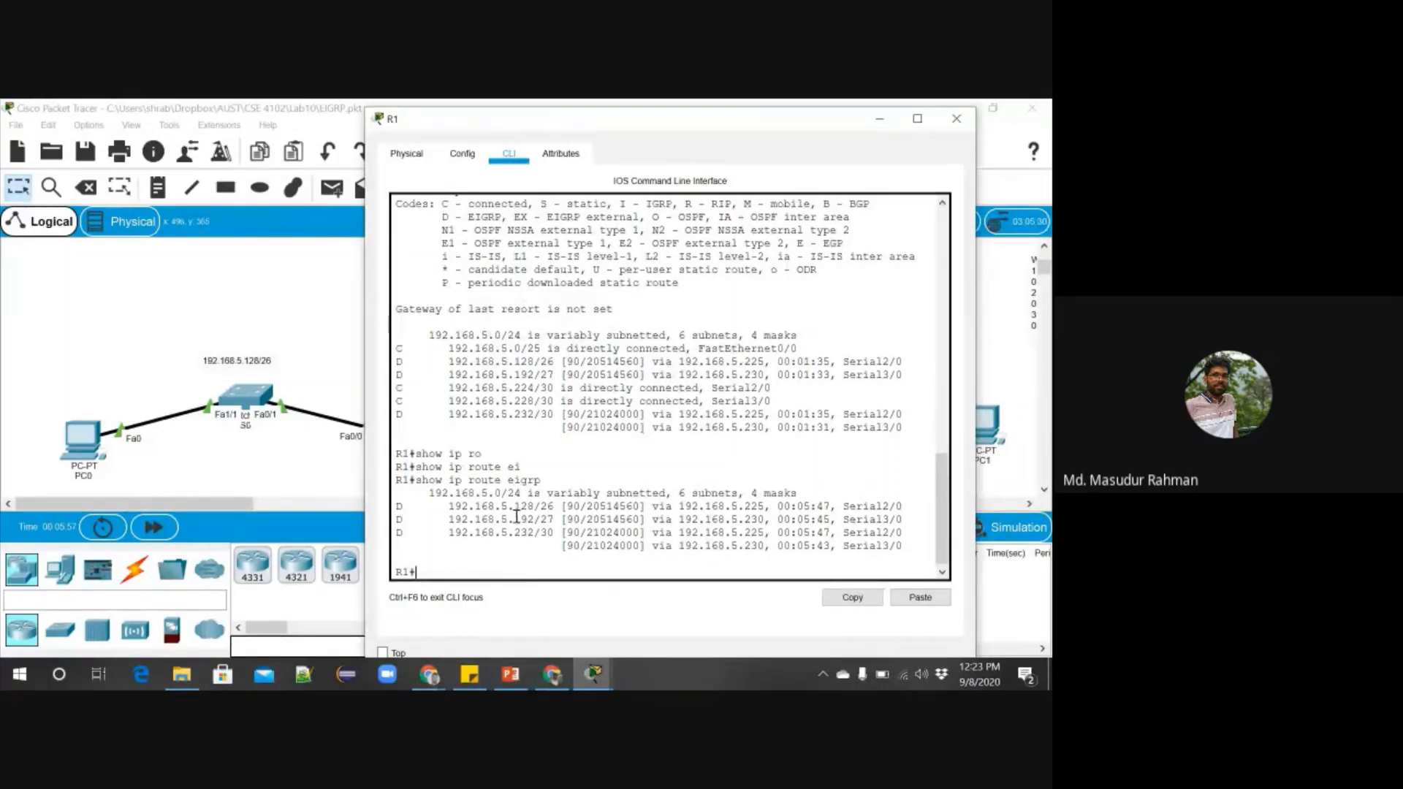
Review the "show ip route eigrp" command in R1's CLI and return to the network topology.
{"action": "left_click_drag", "start_coordinate": [417, 485], "coordinate": [509, 481]}
{"action": "left_click", "coordinate": [518, 480]}
{"action": "double_click", "coordinate": [519, 480]}
{"action": "left_click", "coordinate": [479, 573]}
{"action": "left_click", "coordinate": [956, 118]}
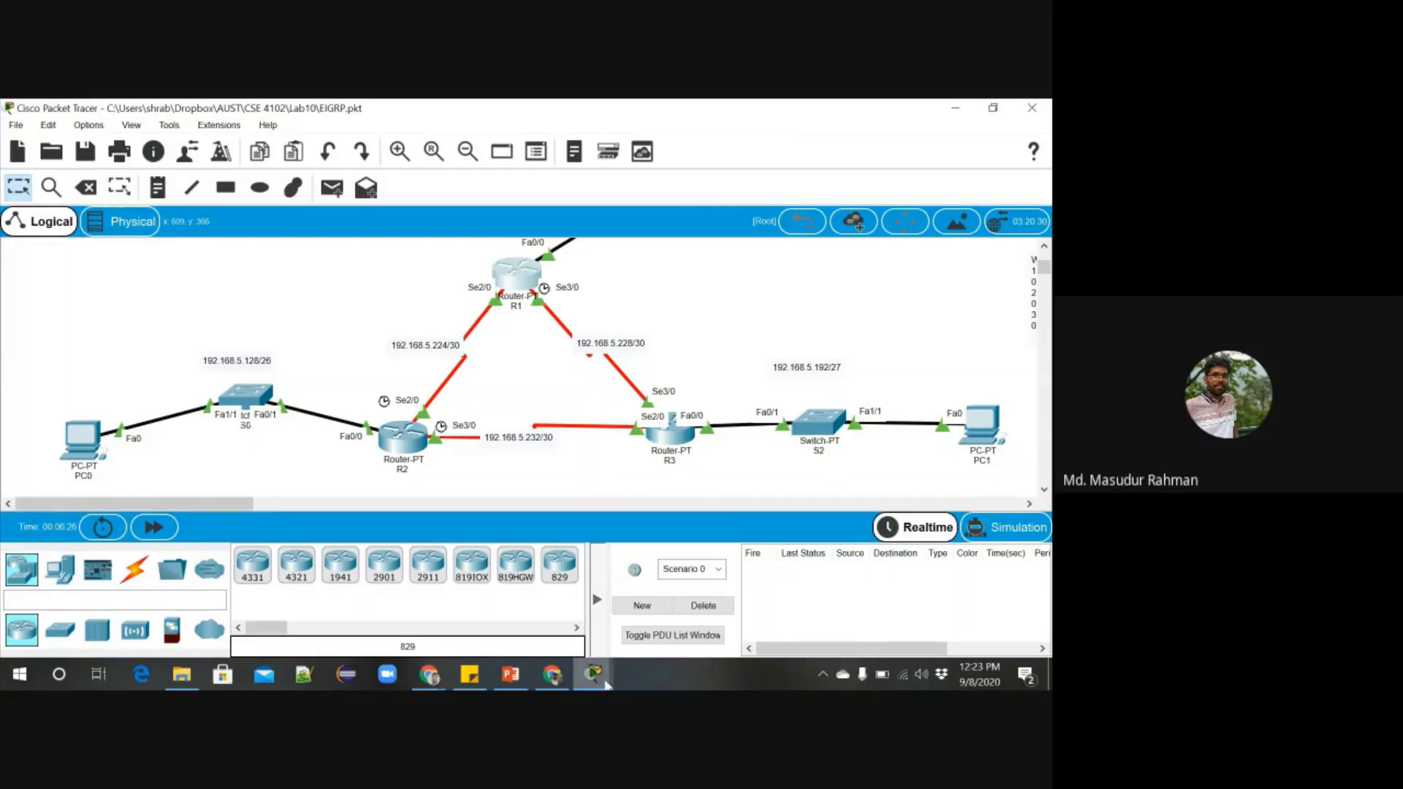
Bring back R1's CLI and display its EIGRP topology table with "show ip eigrp topology".
{"action": "mouse_move", "coordinate": [592, 674]}
{"action": "left_click", "coordinate": [652, 619]}
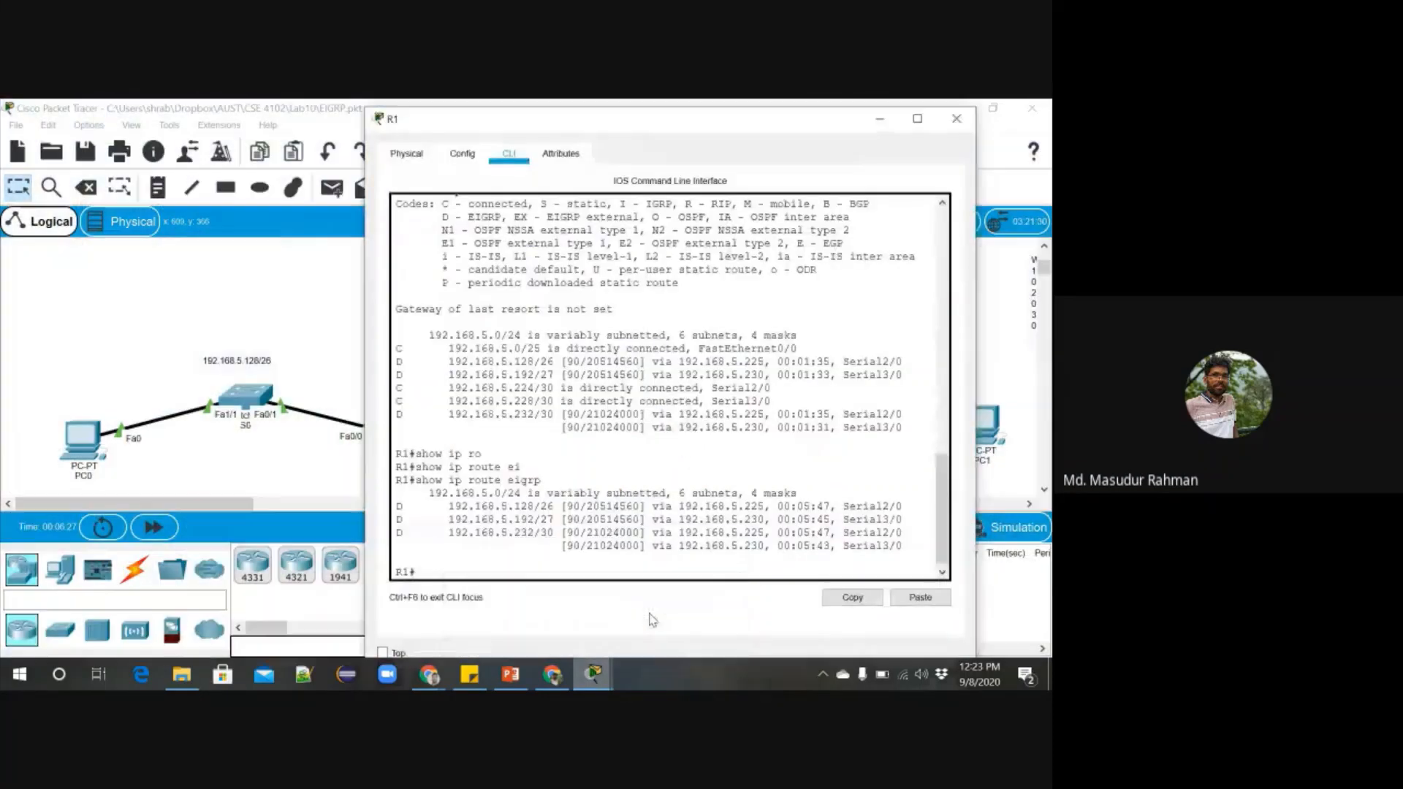
{"action": "left_click", "coordinate": [653, 574]}
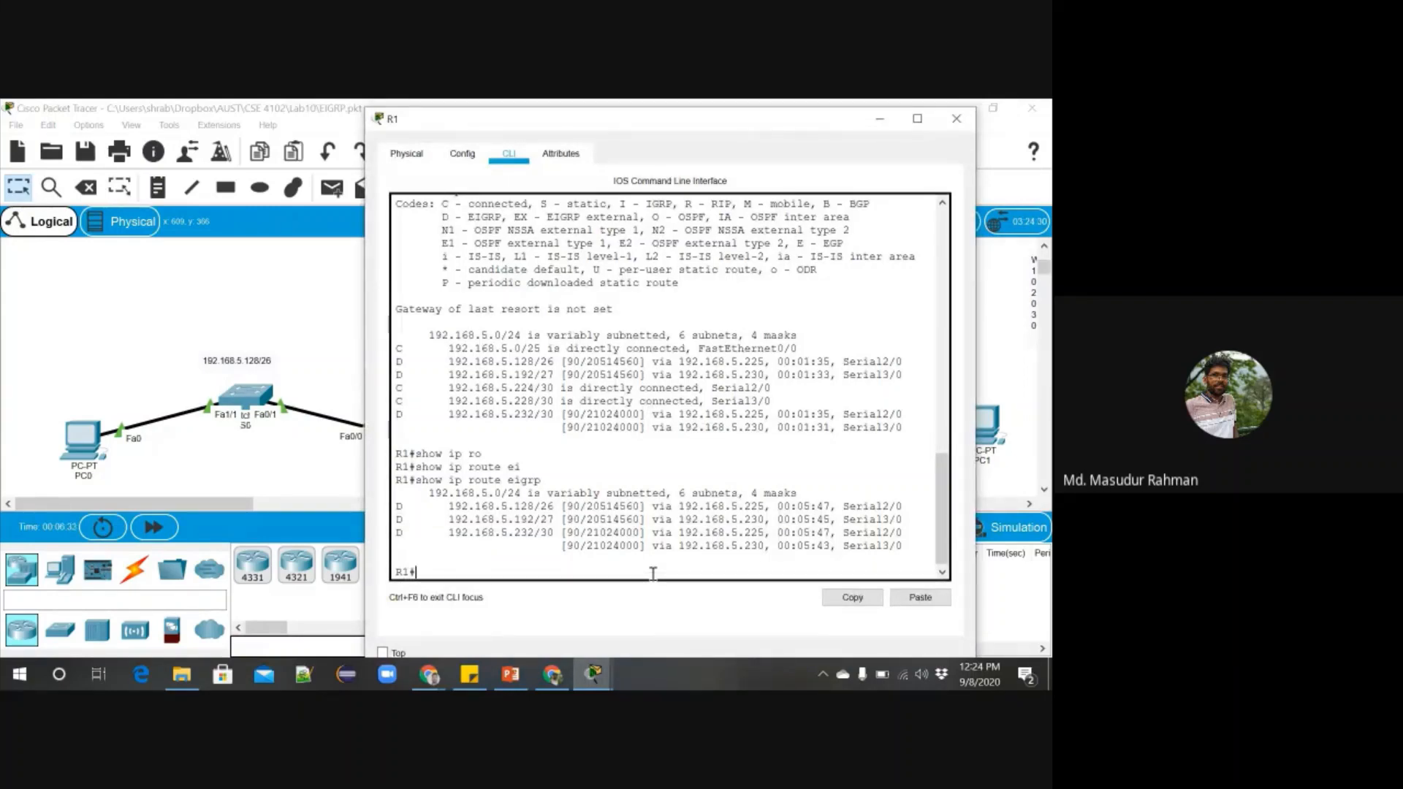
{"action": "type", "text": "sh"}
{"action": "key", "text": "Tab"}
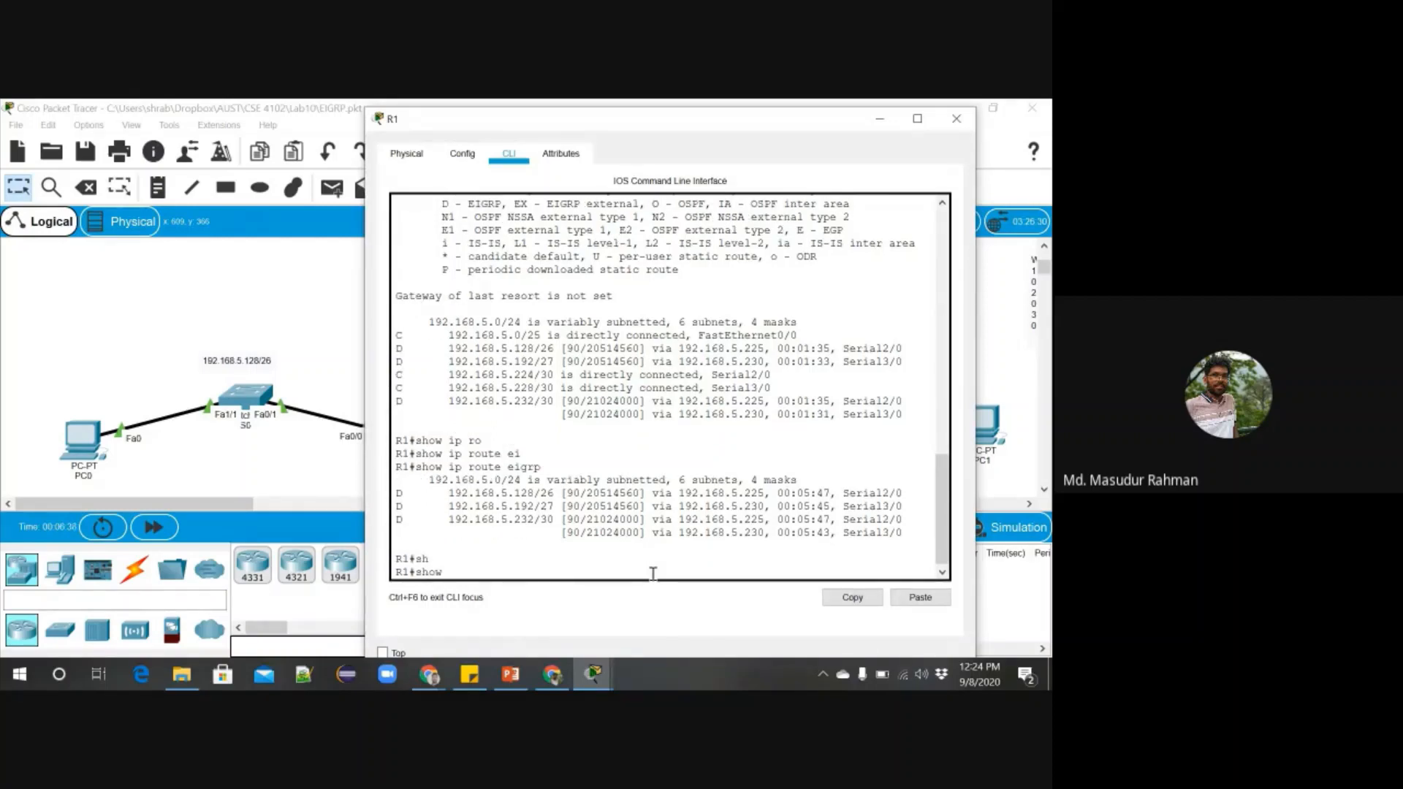
{"action": "type", "text": "ip ei"}
{"action": "key", "text": "Tab"}
{"action": "type", "text": "t"}
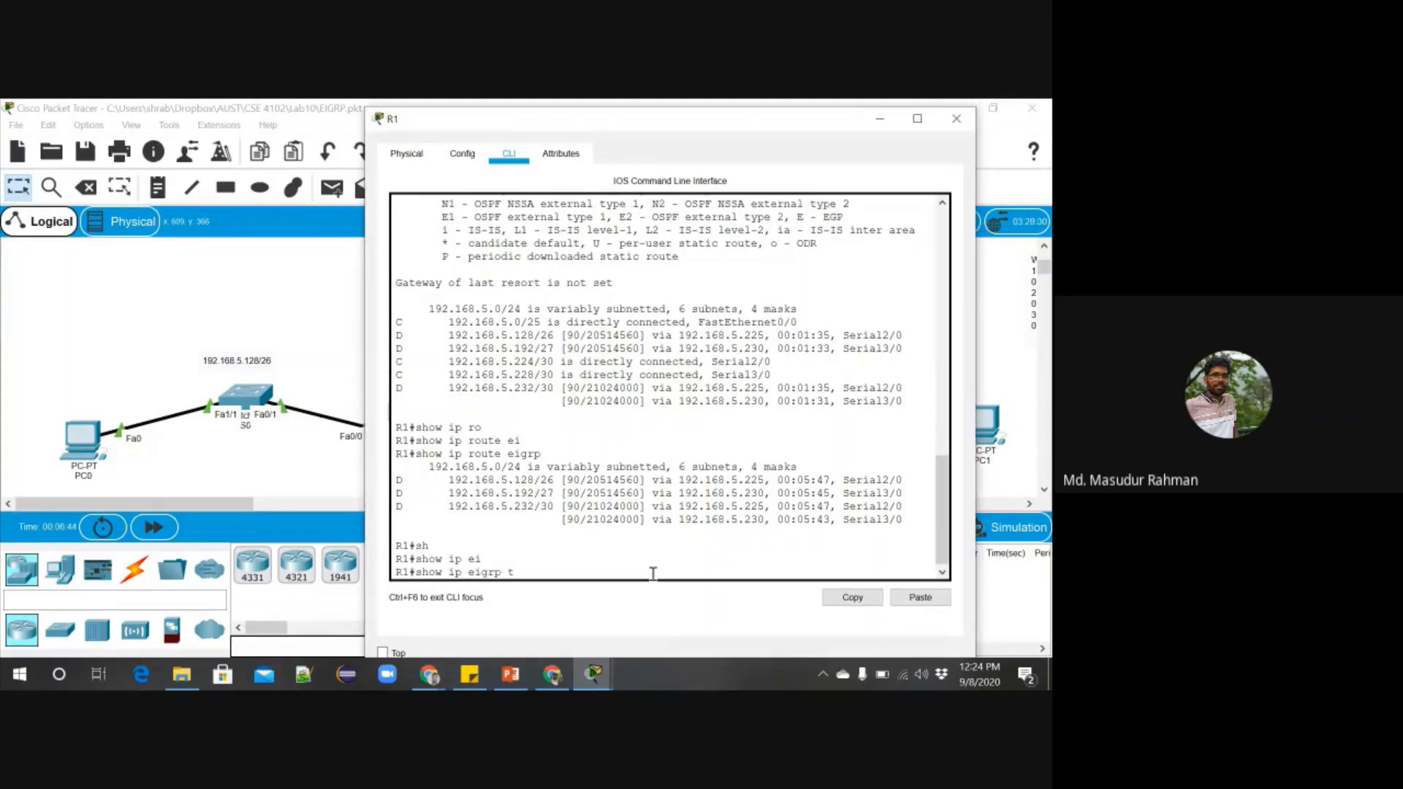
{"action": "type", "text": "op"}
{"action": "key", "text": "Tab"}
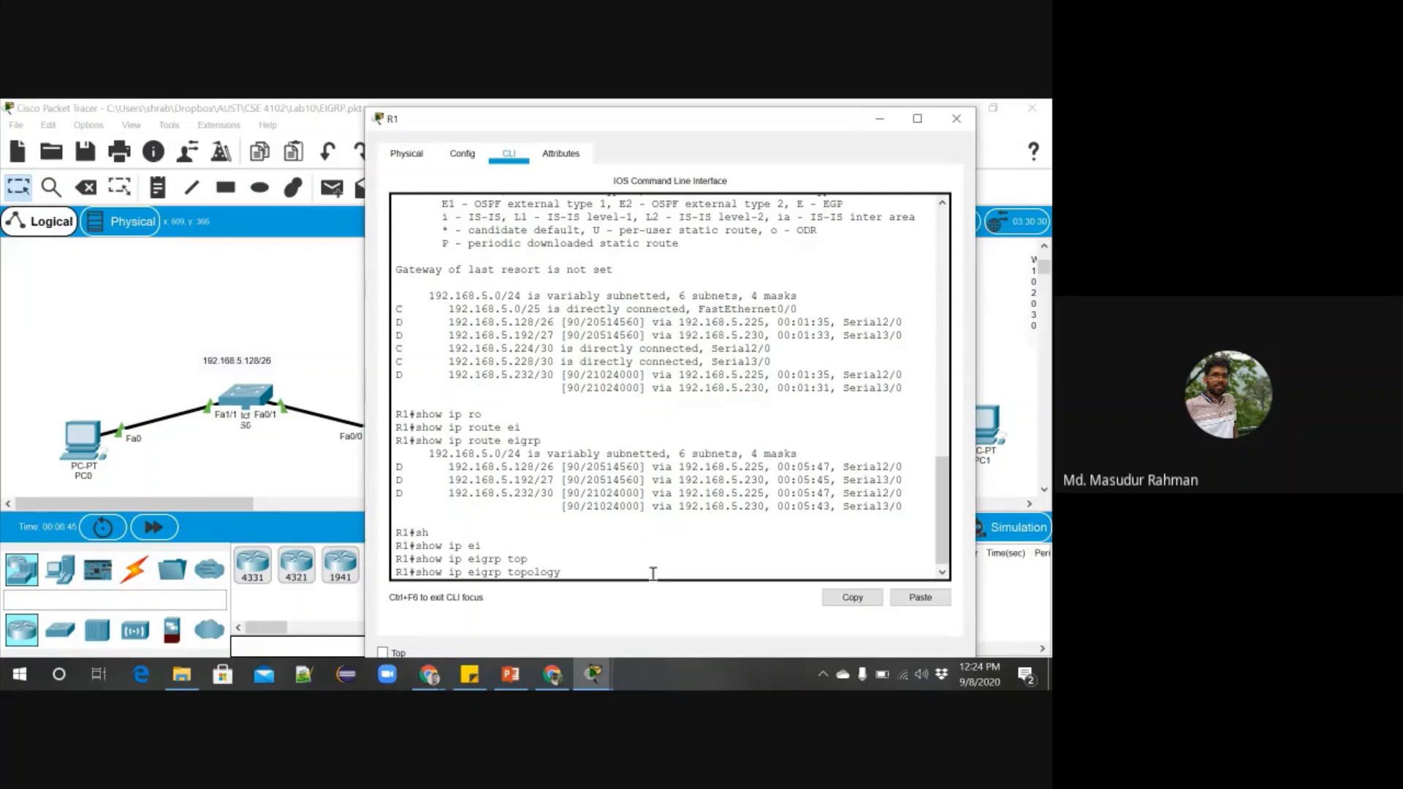
{"action": "key", "text": "Return"}
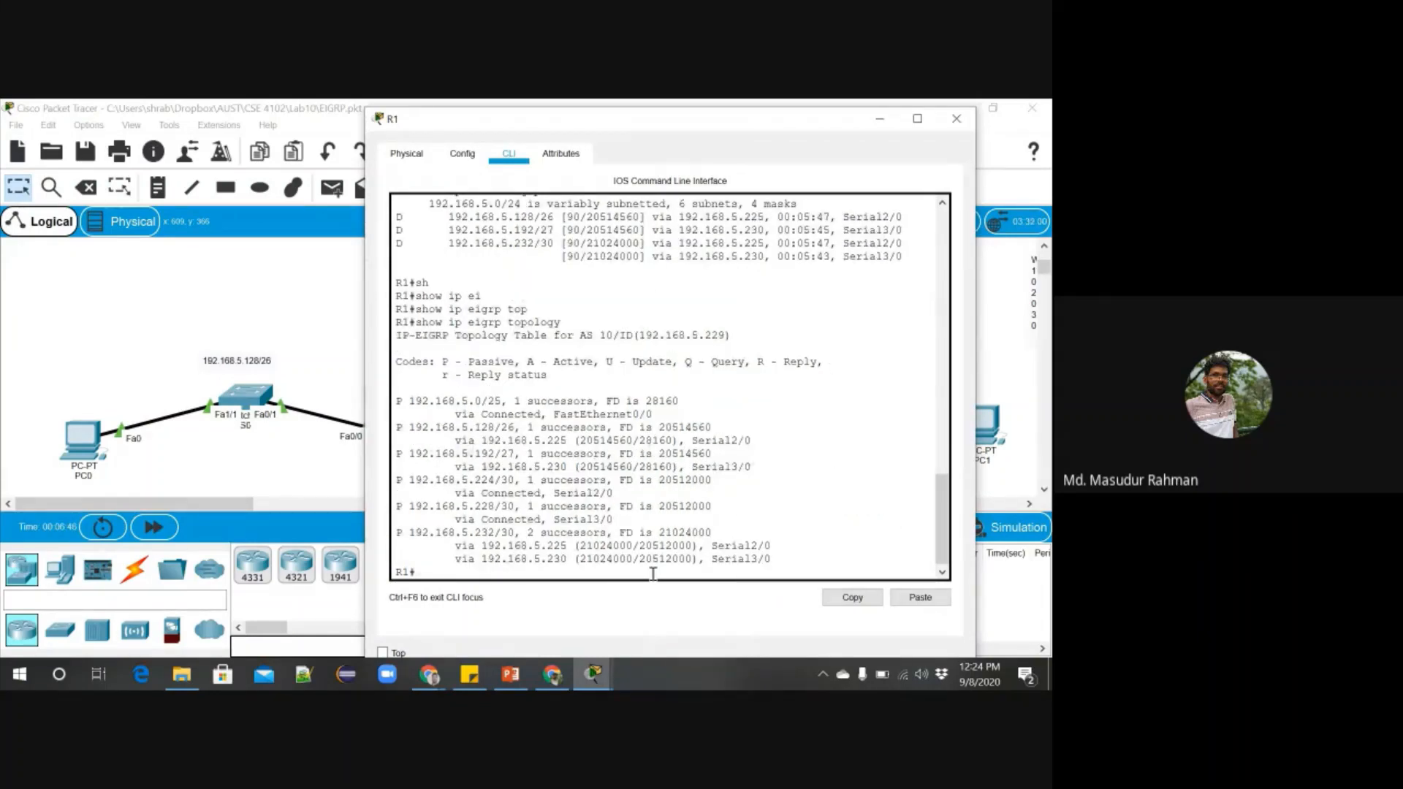
Examine the successor and feasible distance of the 192.168.5.0/25 entry in R1's EIGRP topology table, and locate that network in the topology.
{"action": "left_click_drag", "start_coordinate": [415, 322], "coordinate": [566, 322]}
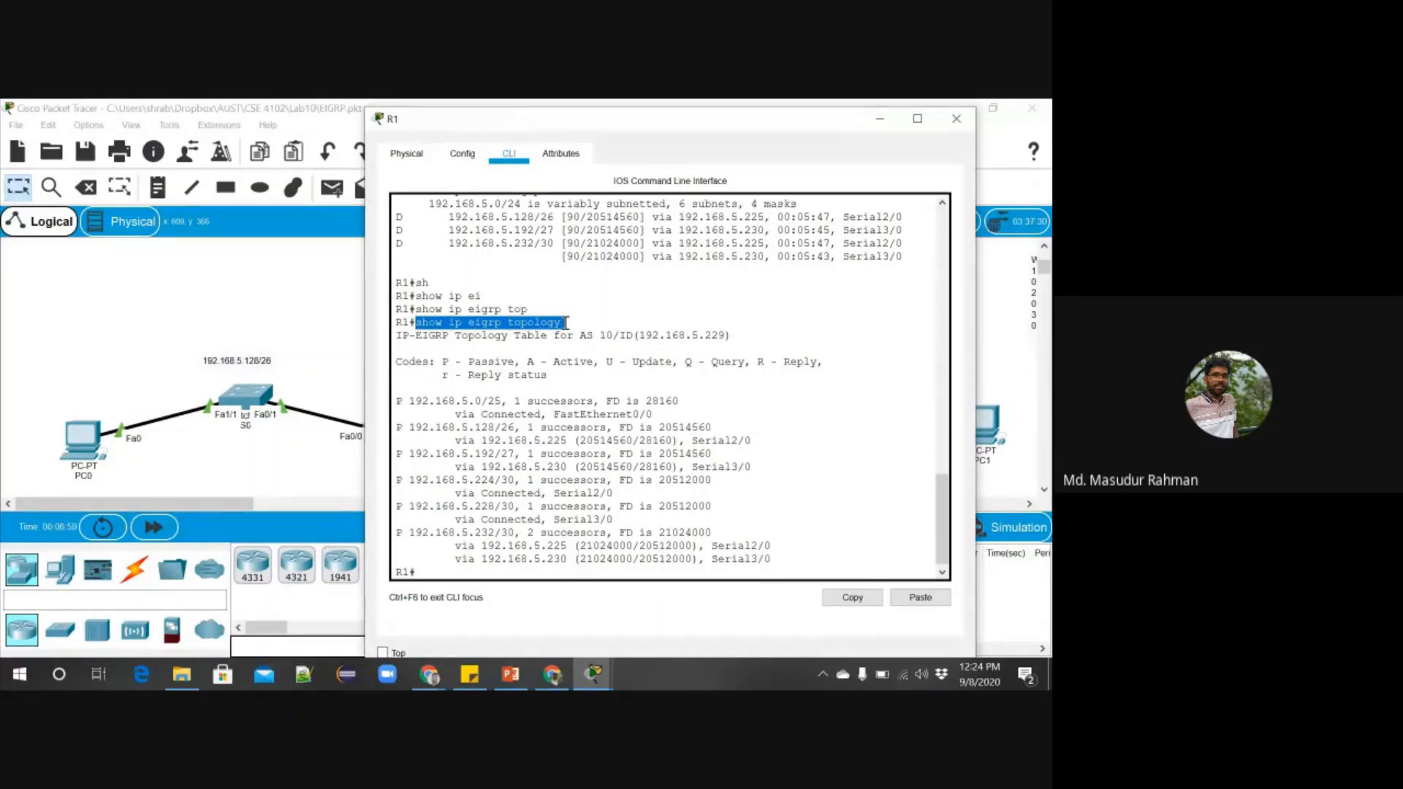
{"action": "left_click", "coordinate": [448, 404]}
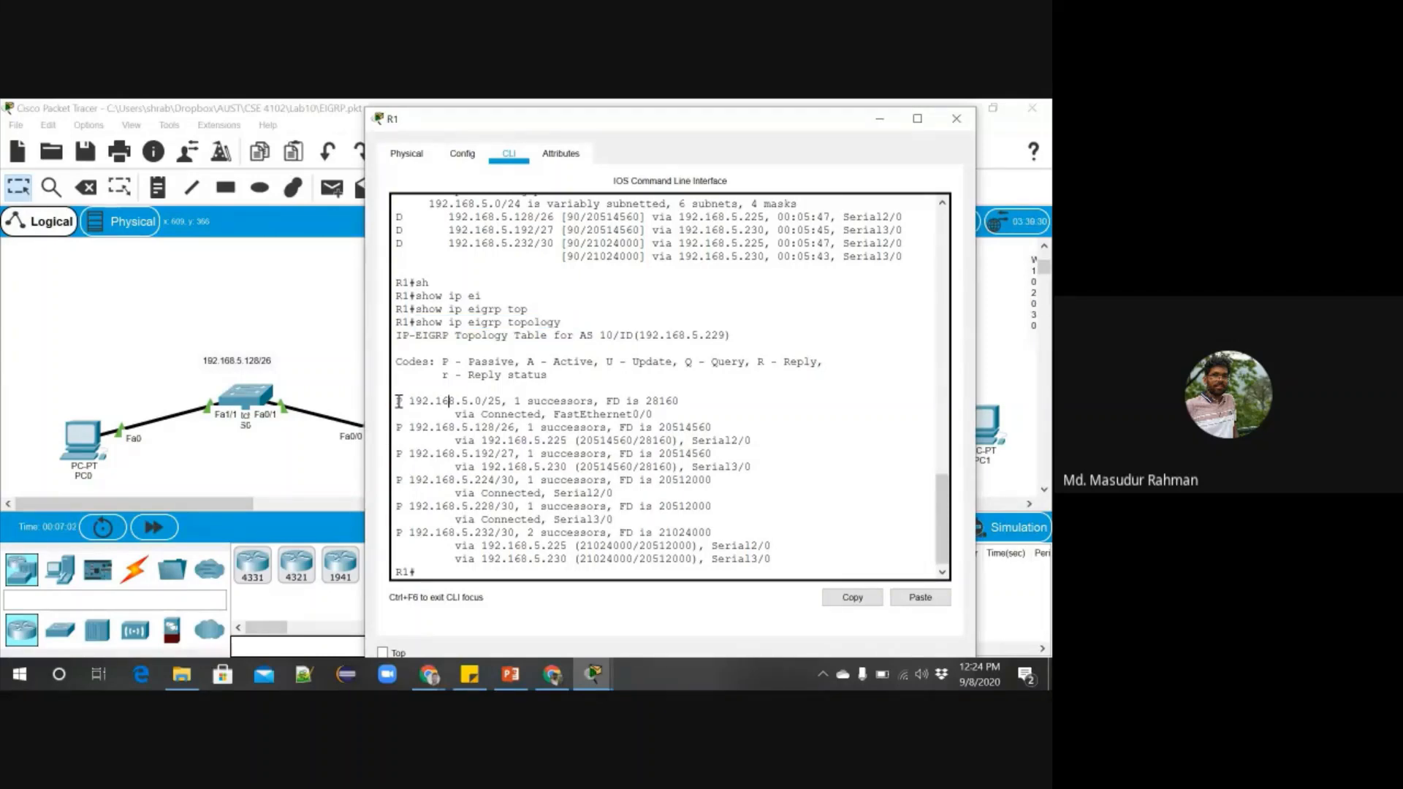
{"action": "left_click_drag", "start_coordinate": [407, 402], "coordinate": [680, 402]}
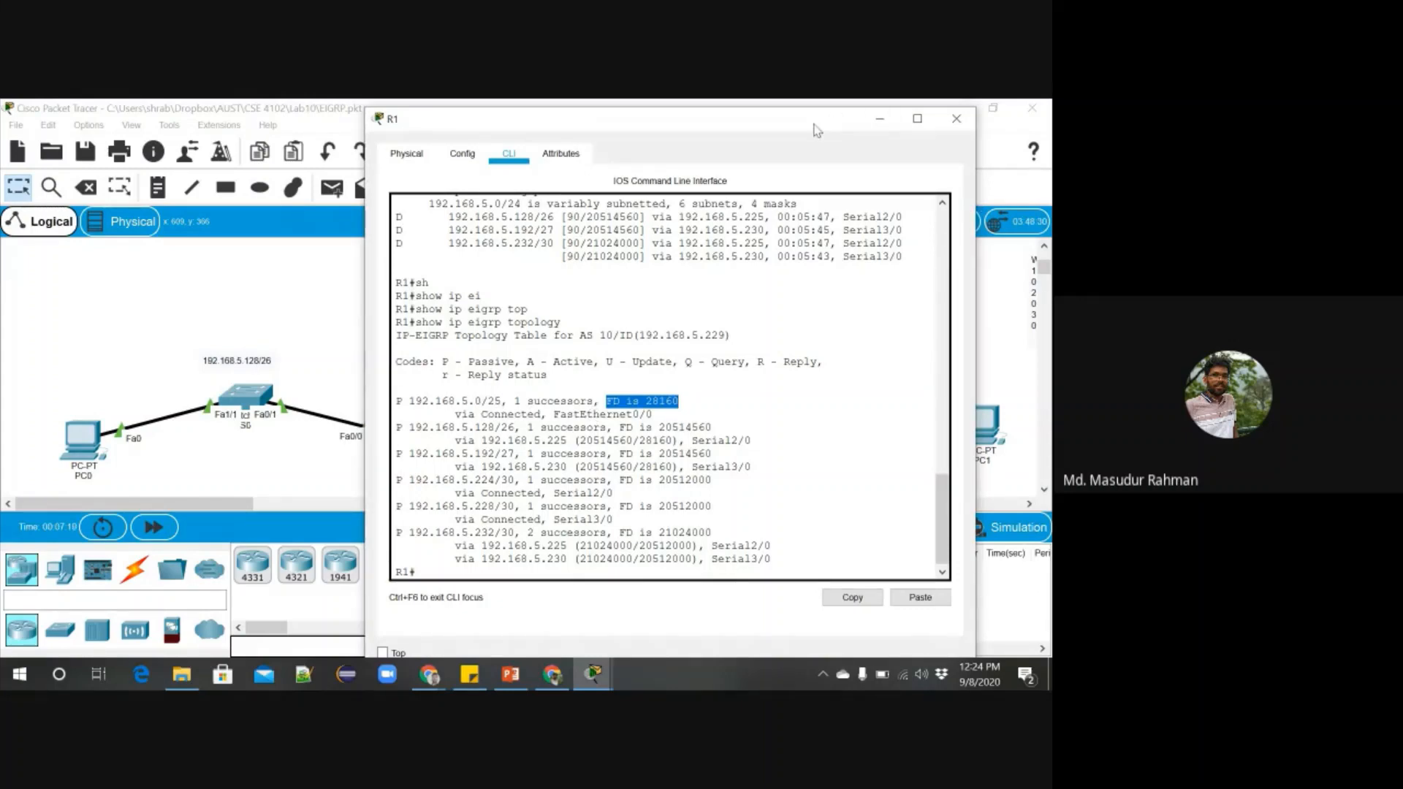
{"action": "left_click_drag", "start_coordinate": [817, 130], "coordinate": [737, 388]}
{"action": "scroll", "coordinate": [714, 328], "scroll_direction": "up", "scroll_amount": 3}
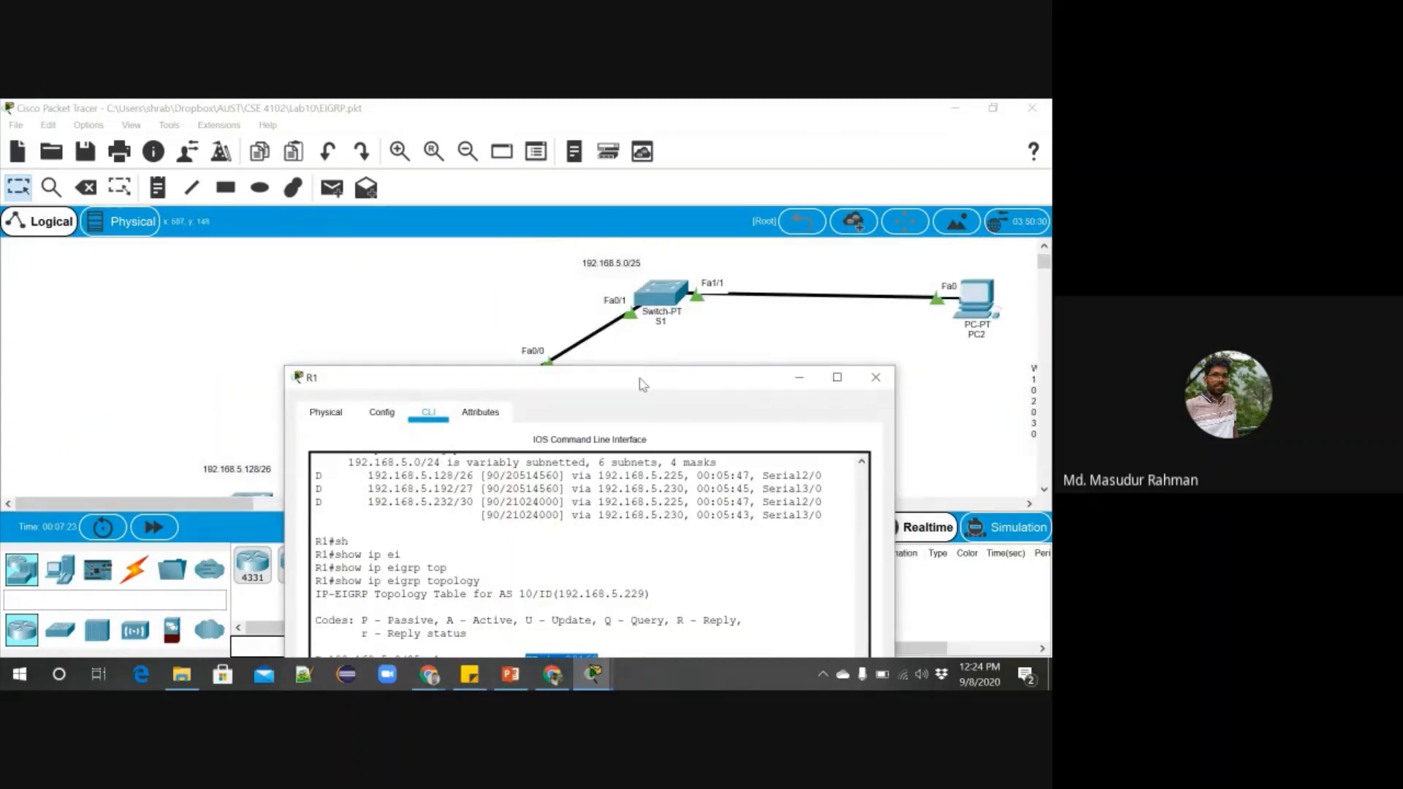
{"action": "left_click_drag", "start_coordinate": [639, 378], "coordinate": [707, 178]}
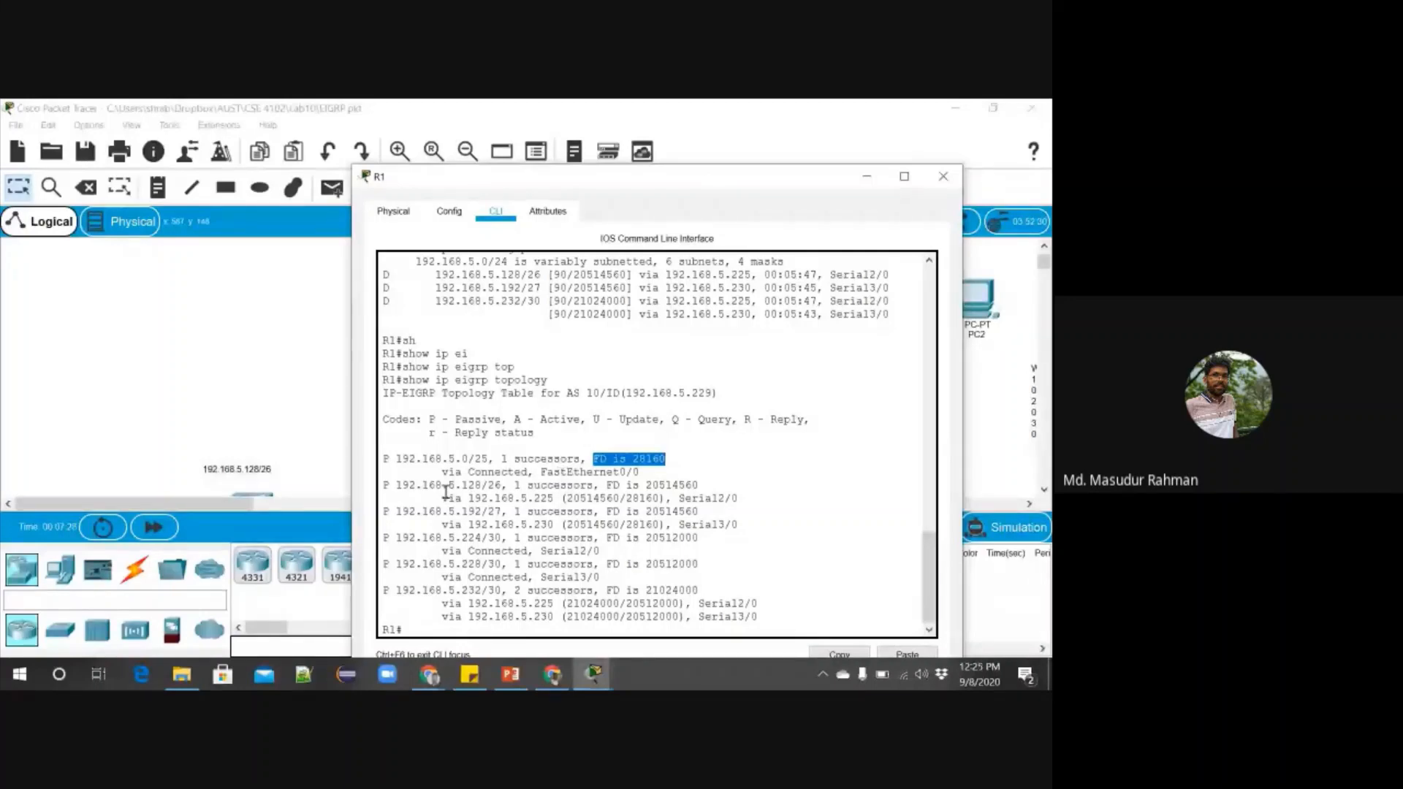
Examine the 192.168.5.128/26 entry's successor, feasible distance and next hop in the EIGRP topology table, comparing it with the network topology.
{"action": "scroll", "coordinate": [443, 492], "scroll_direction": "down", "scroll_amount": 1}
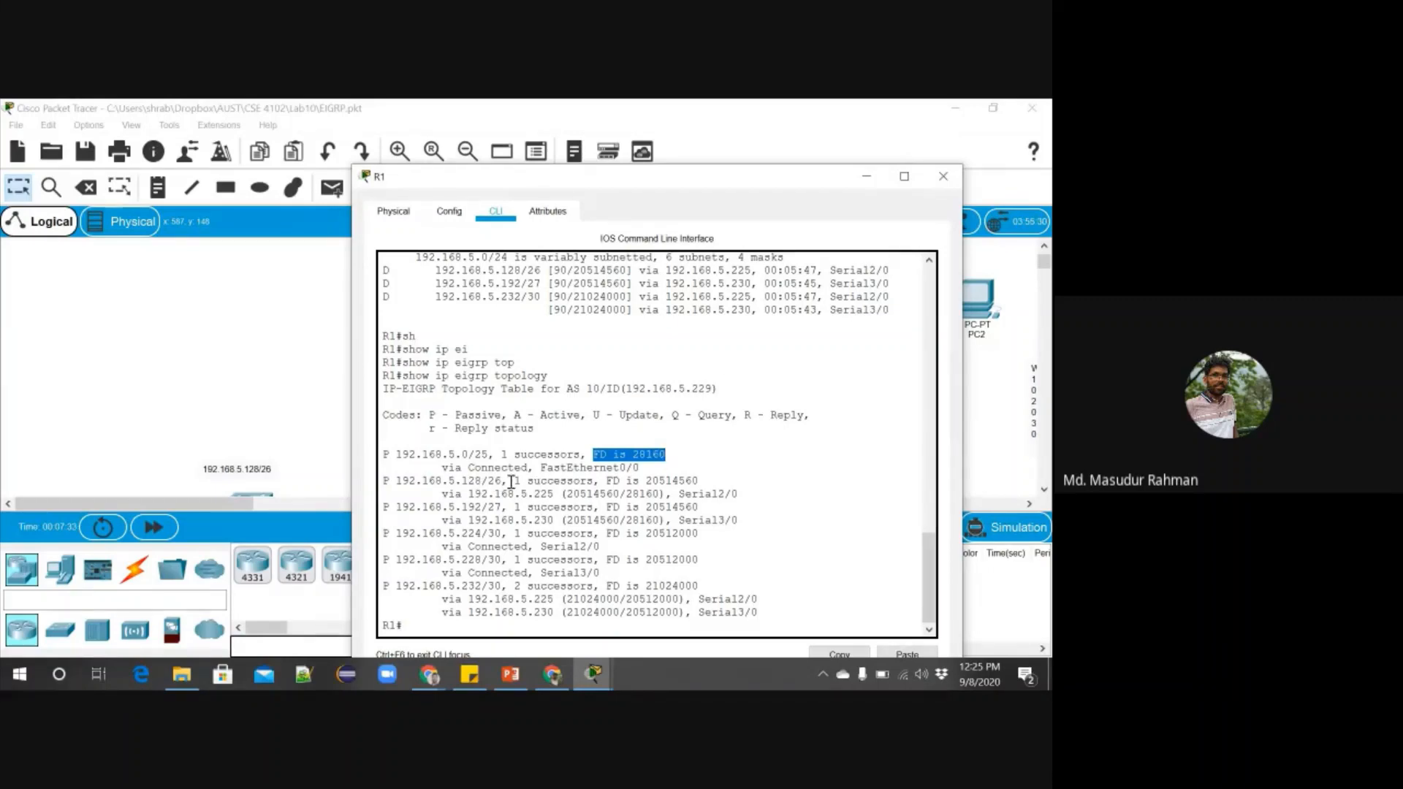
{"action": "left_click_drag", "start_coordinate": [509, 480], "coordinate": [607, 480]}
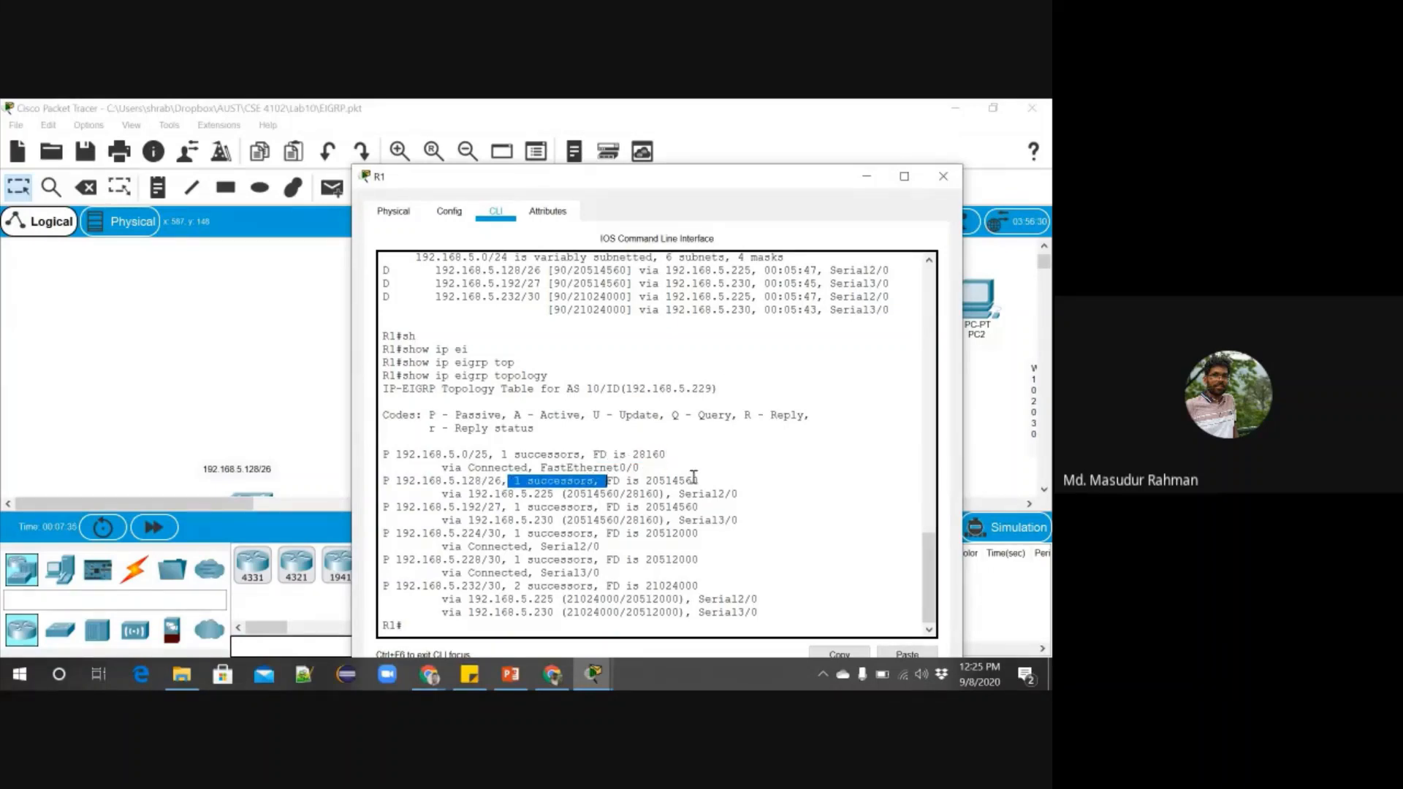
{"action": "double_click", "coordinate": [684, 480]}
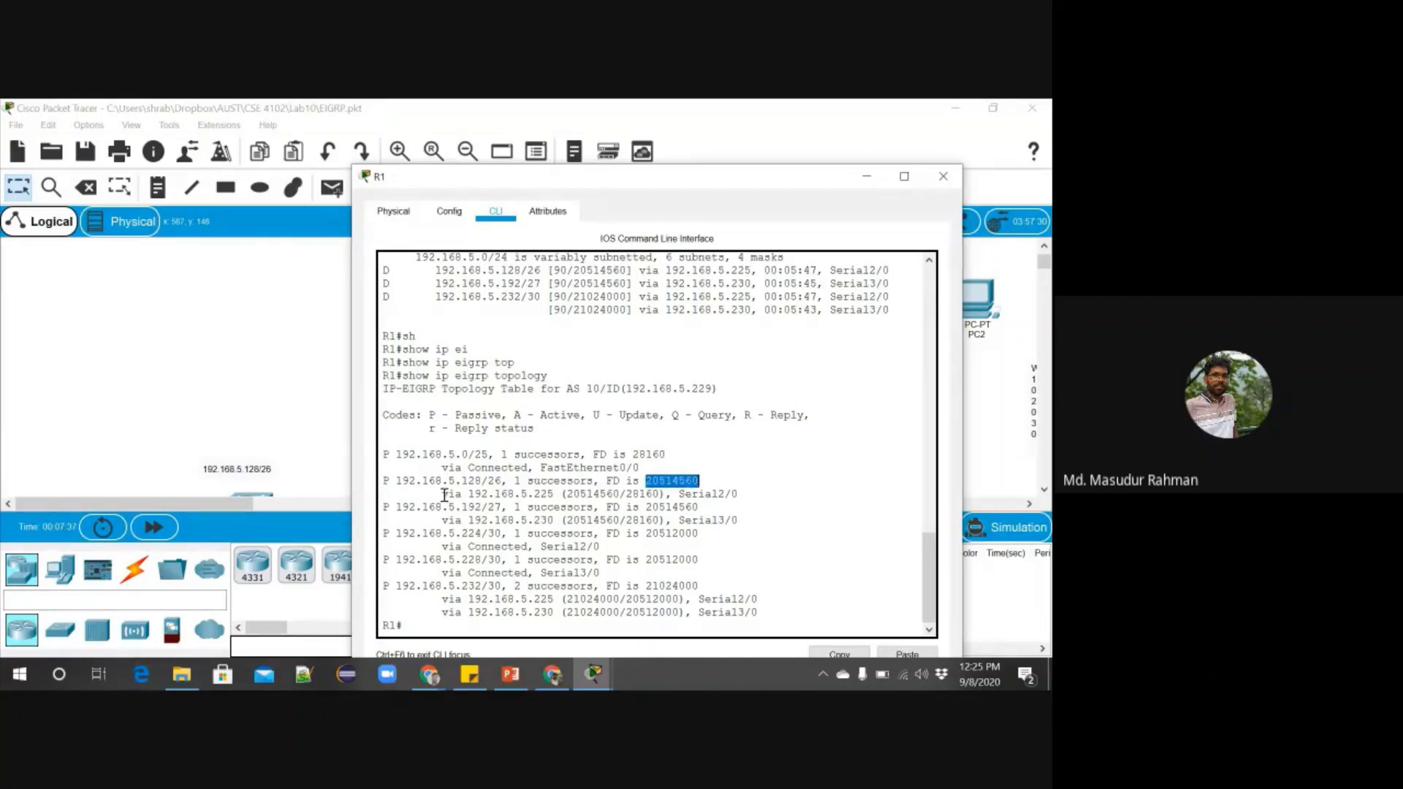
{"action": "left_click_drag", "start_coordinate": [442, 493], "coordinate": [553, 493]}
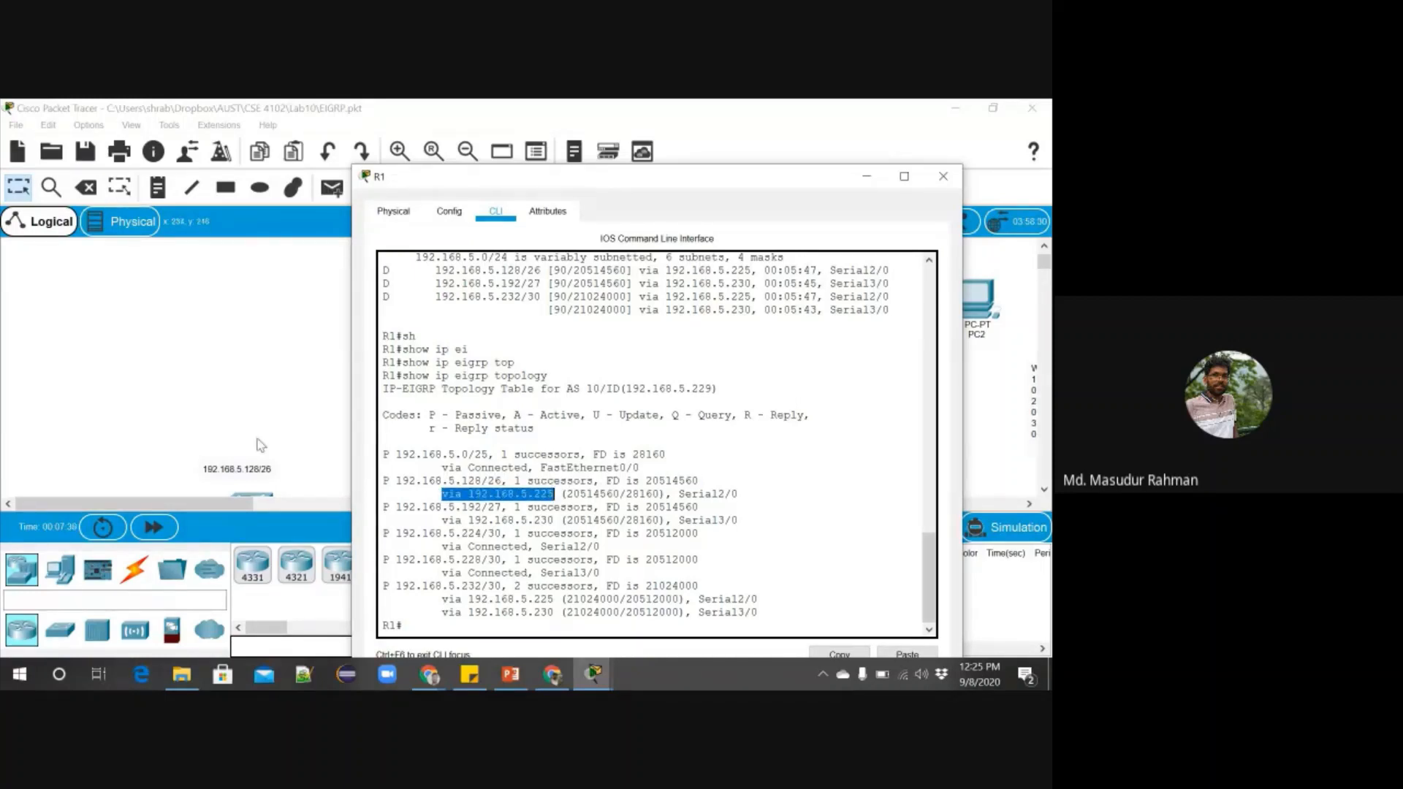
{"action": "scroll", "coordinate": [258, 437], "scroll_direction": "down", "scroll_amount": 1}
{"action": "scroll", "coordinate": [257, 437], "scroll_direction": "down", "scroll_amount": 1}
{"action": "scroll", "coordinate": [258, 437], "scroll_direction": "down", "scroll_amount": 1}
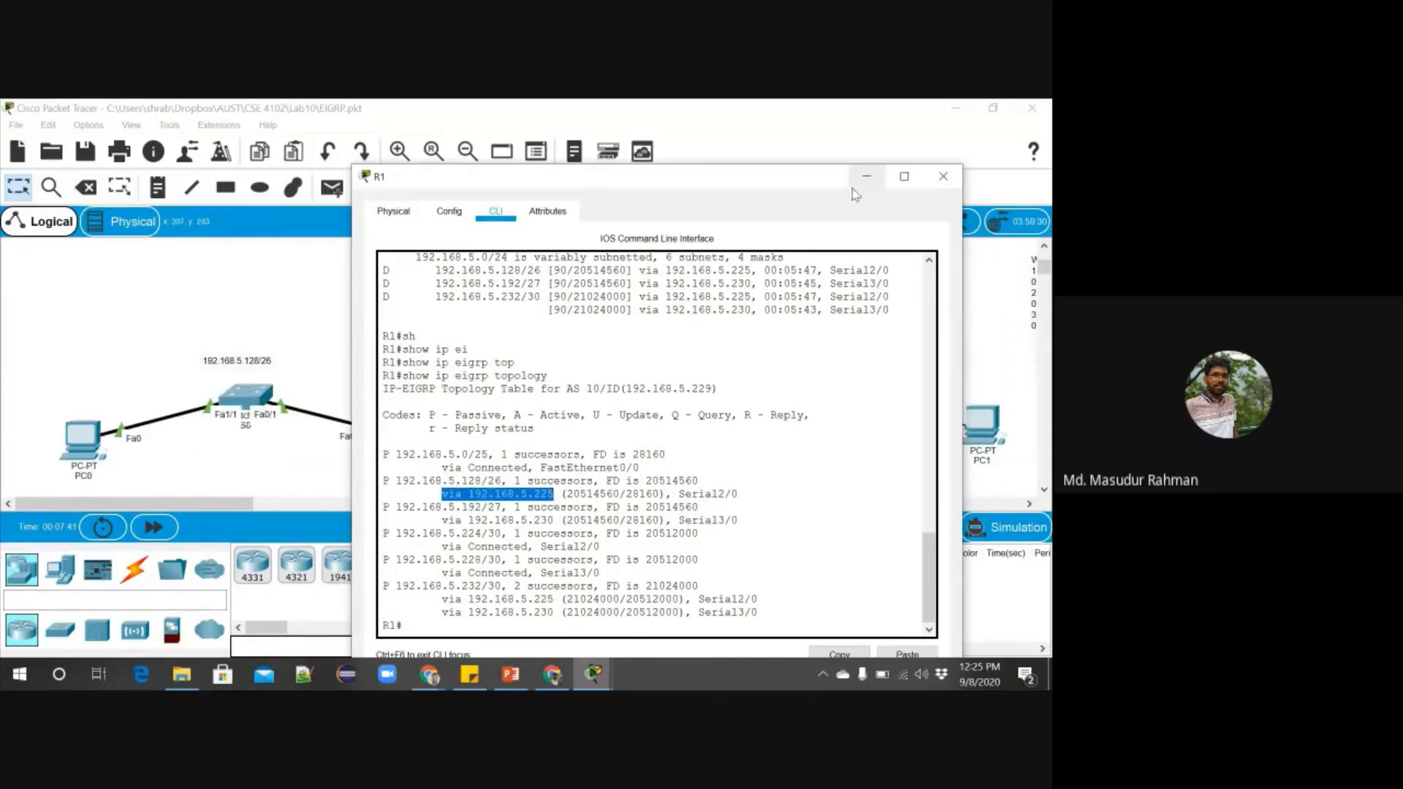
{"action": "left_click", "coordinate": [867, 176]}
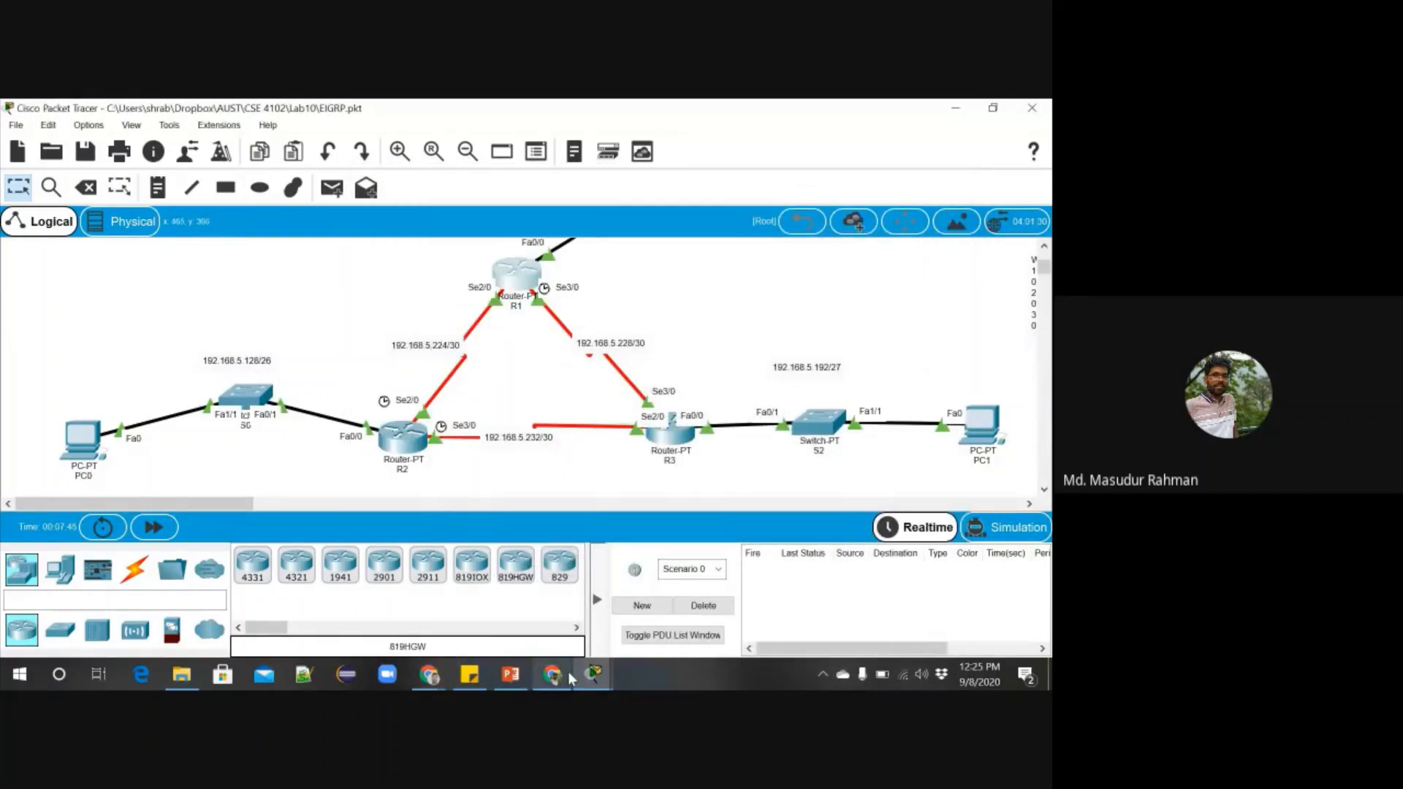
{"action": "mouse_move", "coordinate": [588, 679]}
{"action": "left_click", "coordinate": [680, 597]}
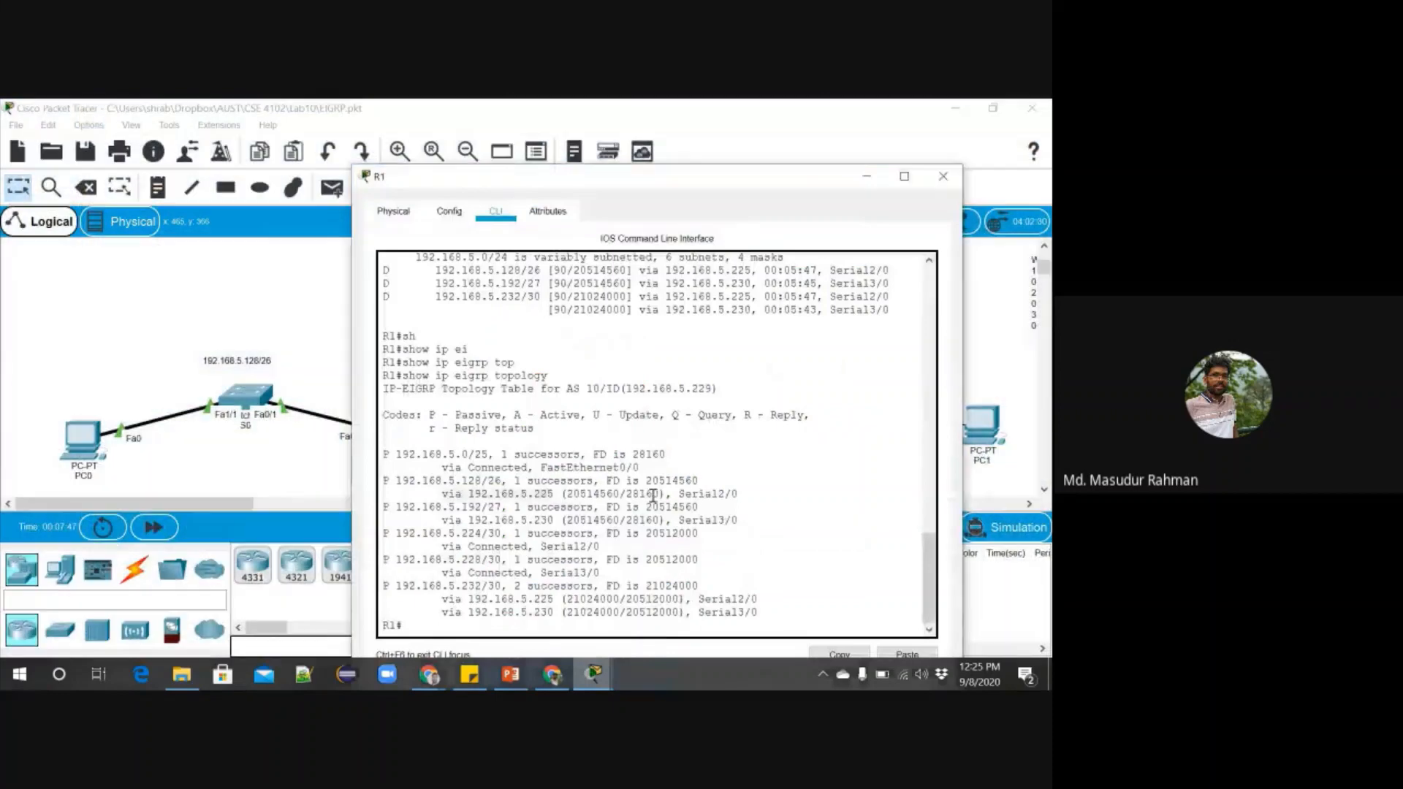
Examine the 192.168.5.232/30 entry's feasible distance and the metric via 192.168.5.225, checking that network against the topology.
{"action": "left_click", "coordinate": [386, 586]}
{"action": "left_click_drag", "start_coordinate": [386, 585], "coordinate": [510, 591]}
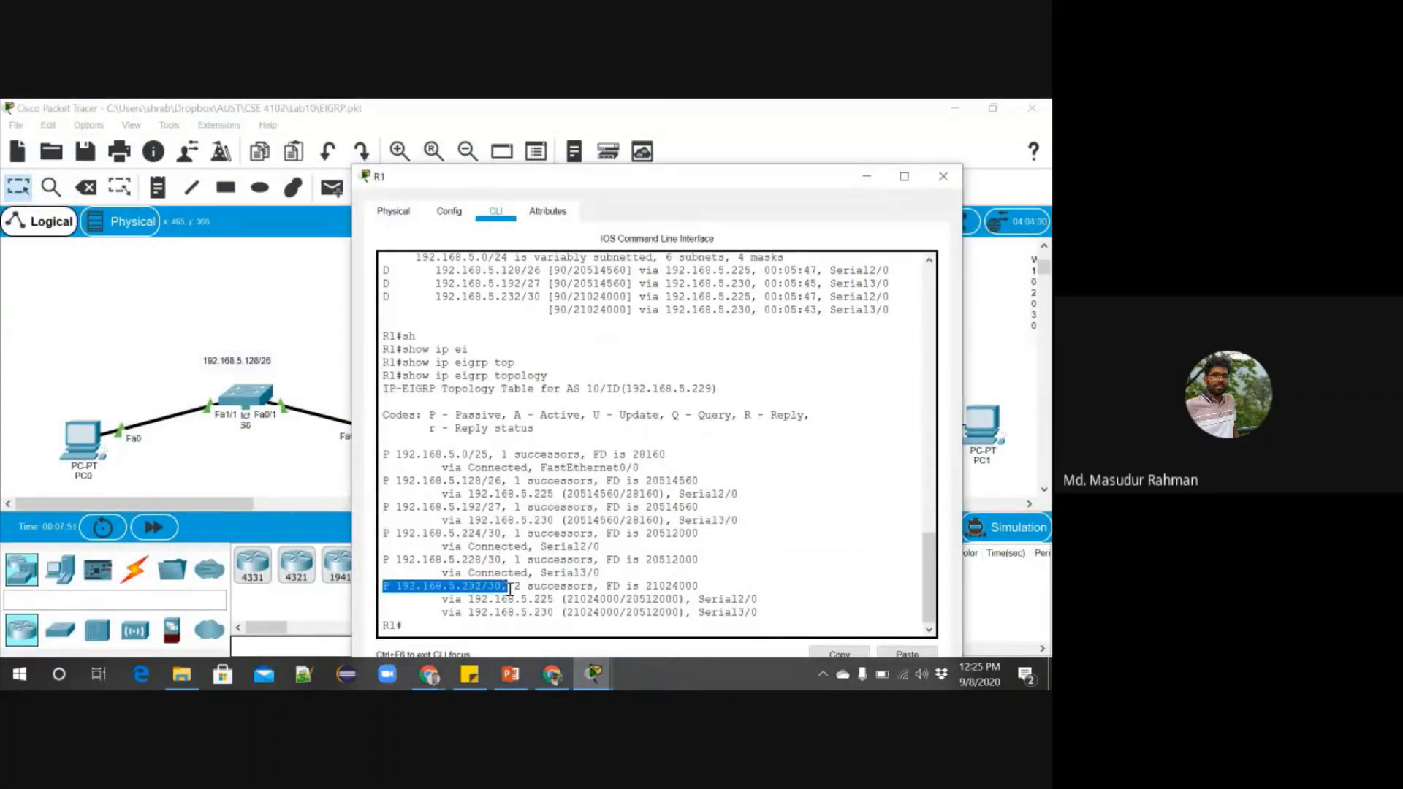
{"action": "left_click", "coordinate": [867, 176]}
{"action": "mouse_move", "coordinate": [594, 674]}
{"action": "left_click", "coordinate": [673, 607]}
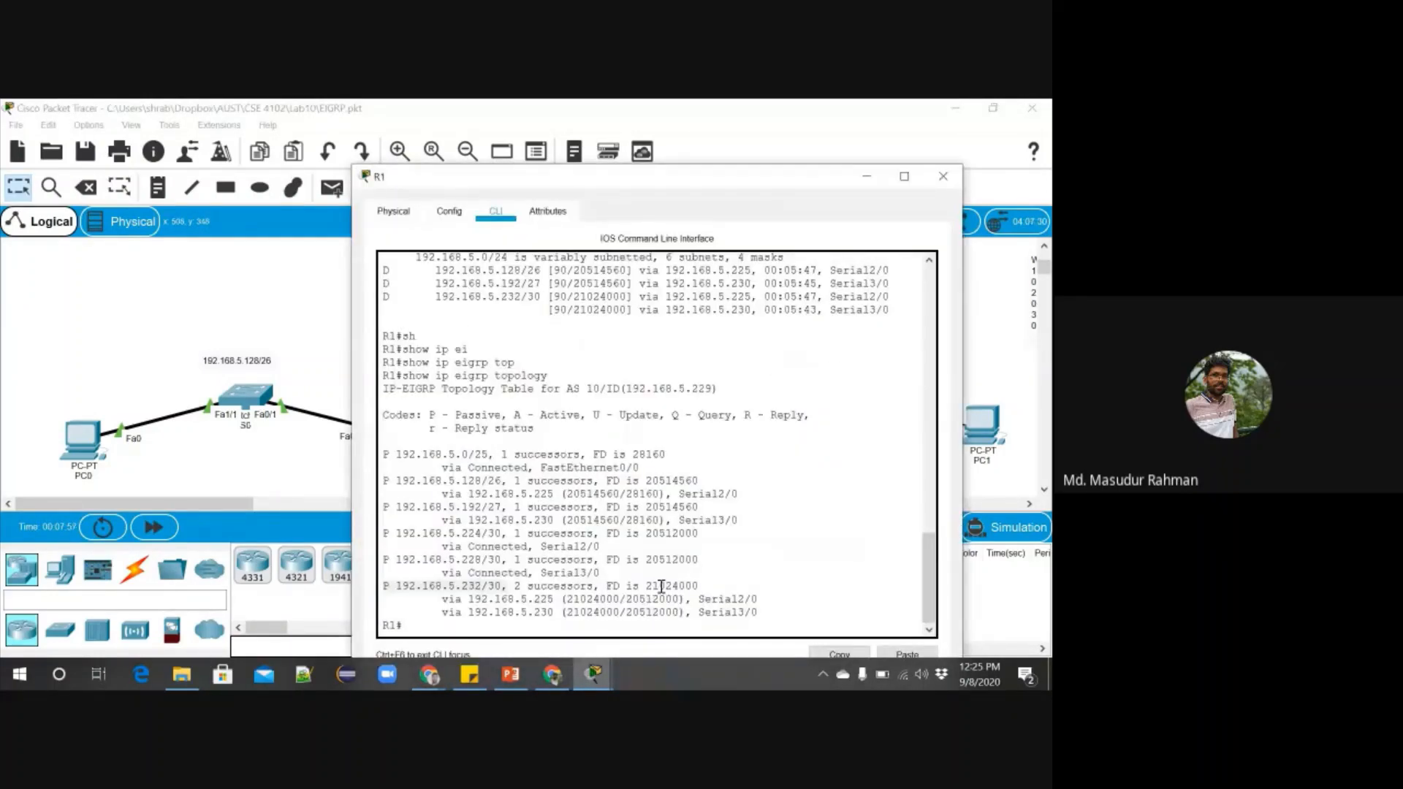
{"action": "left_click", "coordinate": [661, 586]}
{"action": "double_click", "coordinate": [660, 586]}
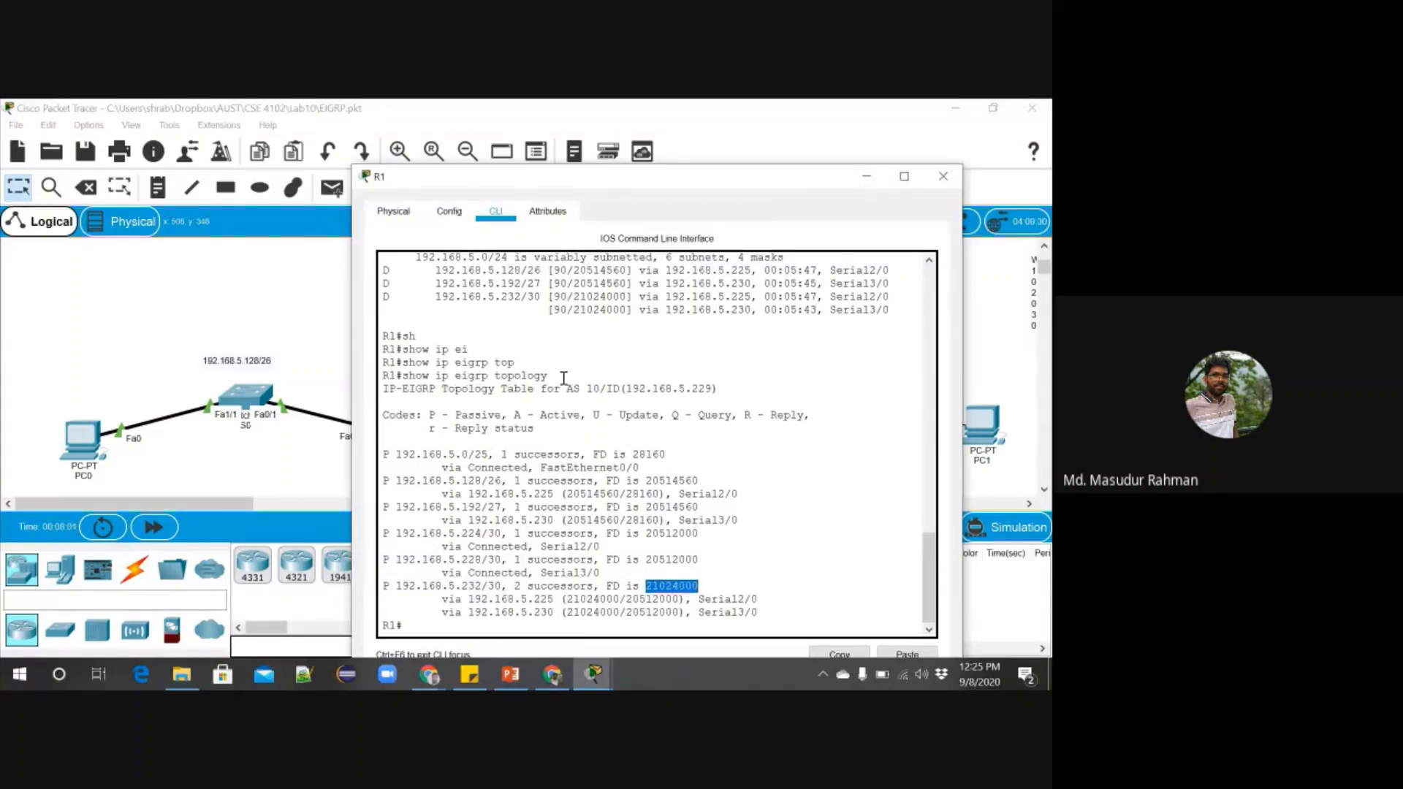
{"action": "double_click", "coordinate": [590, 600]}
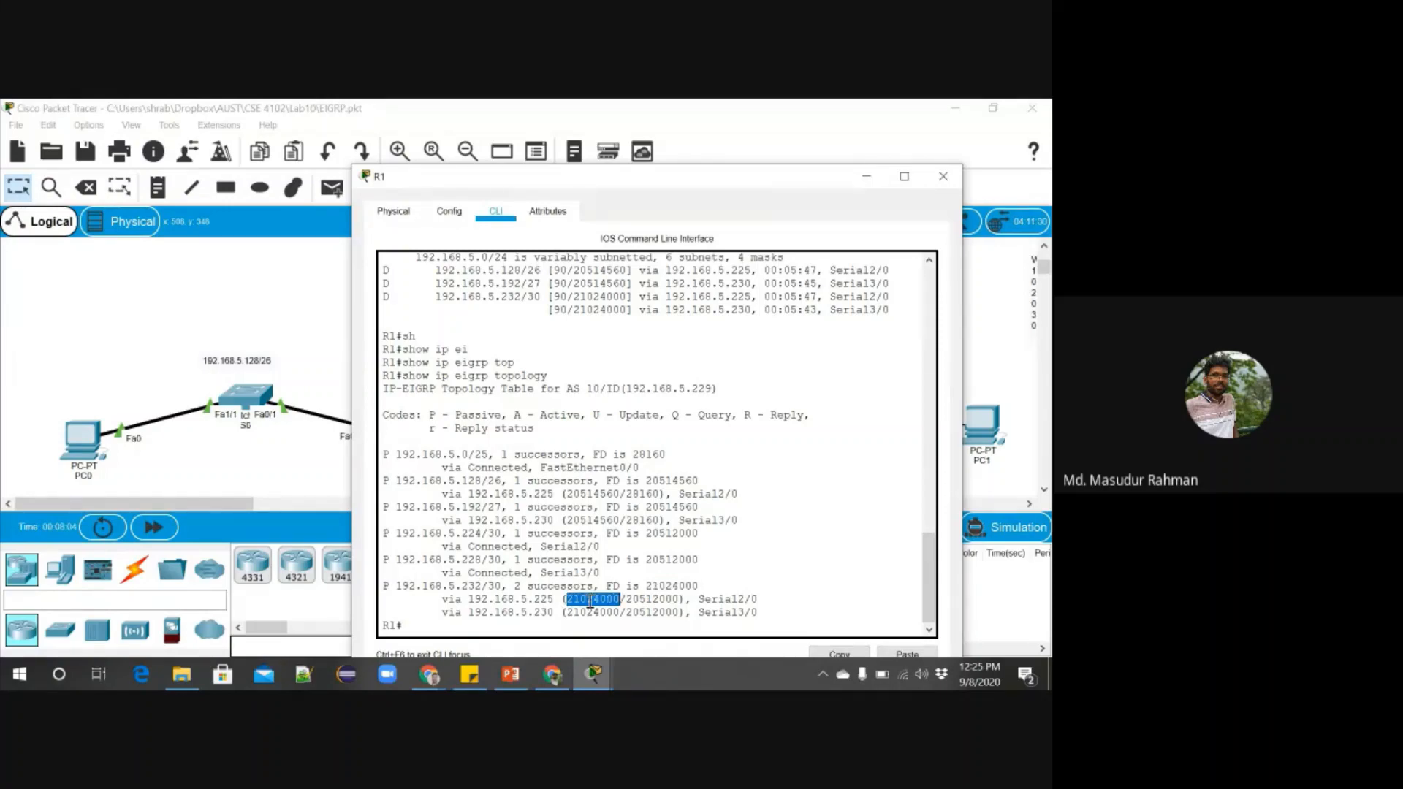
Examine the 192.168.5.232/30 entry's reported distance via 192.168.5.225, its successors and feasible distance, and close R1's window.
{"action": "double_click", "coordinate": [651, 599]}
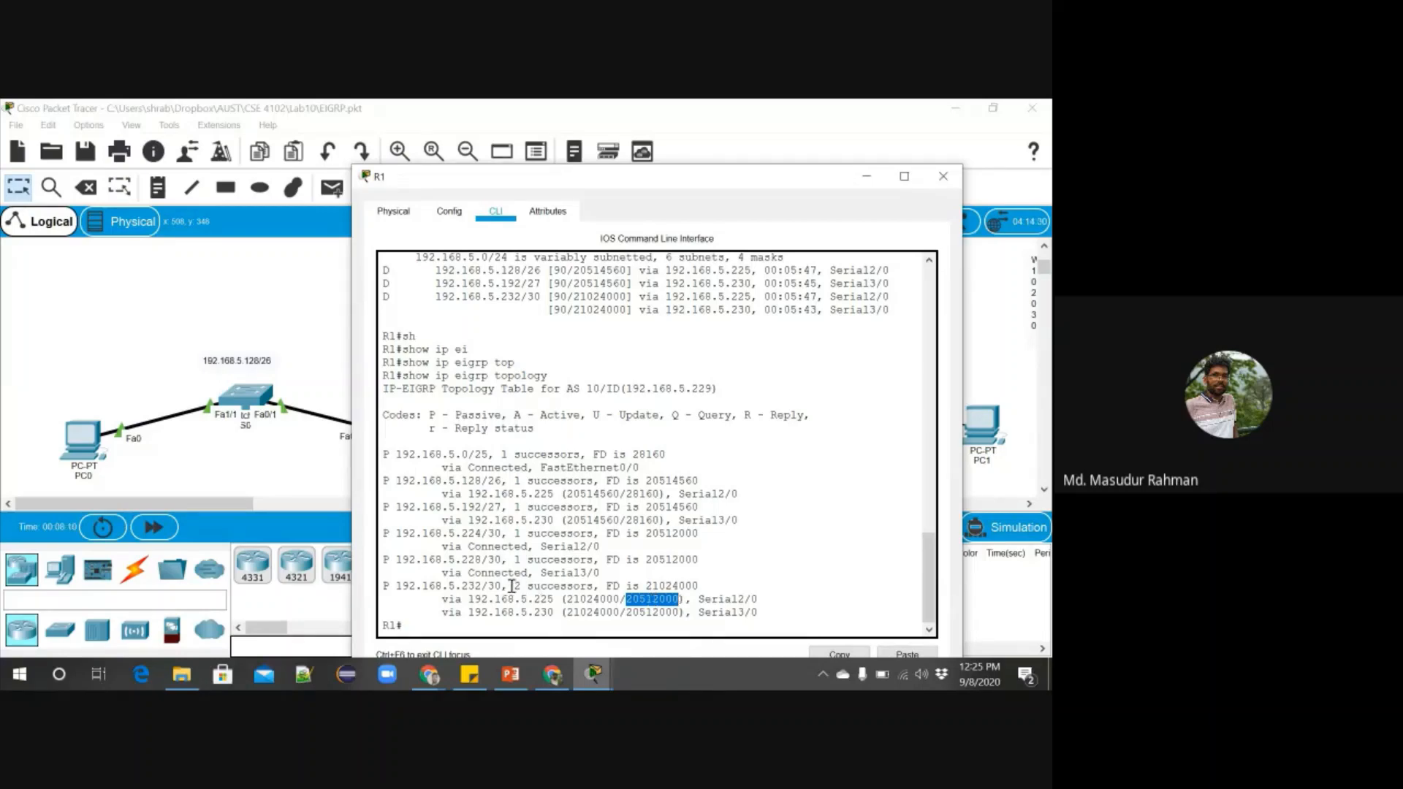
{"action": "left_click_drag", "start_coordinate": [508, 586], "coordinate": [583, 589]}
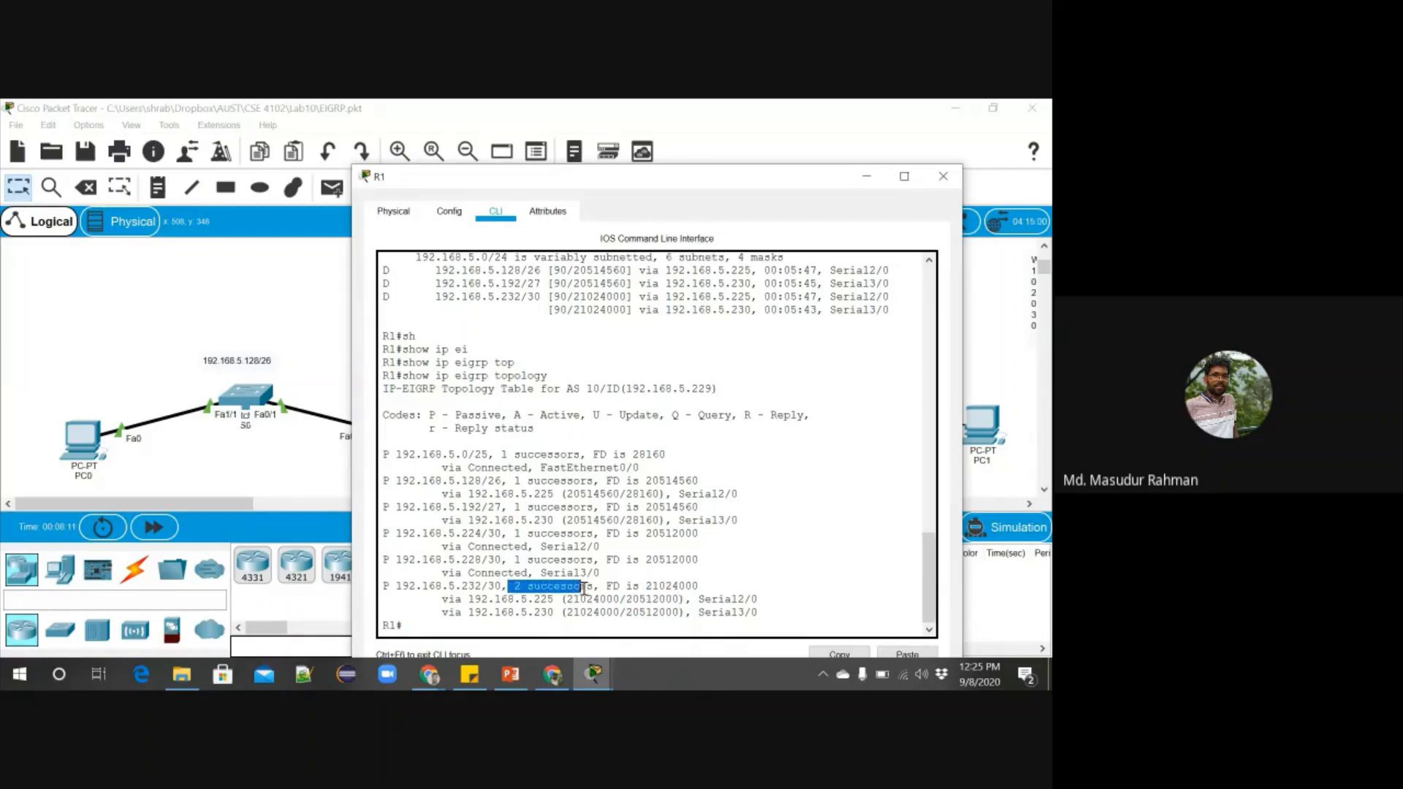
{"action": "left_click", "coordinate": [680, 583]}
{"action": "double_click", "coordinate": [681, 584]}
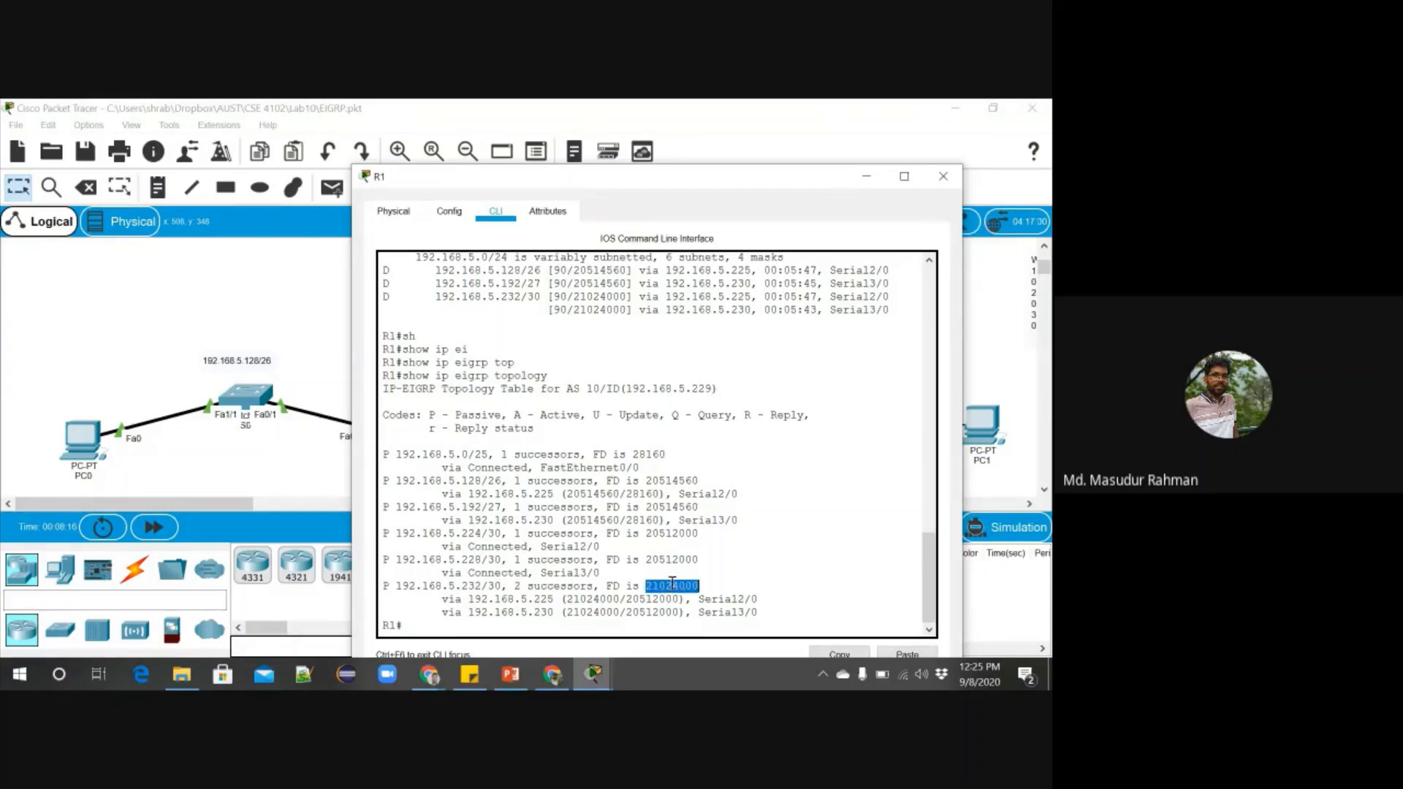
{"action": "left_click", "coordinate": [580, 599]}
{"action": "left_click", "coordinate": [655, 624]}
{"action": "left_click", "coordinate": [943, 177]}
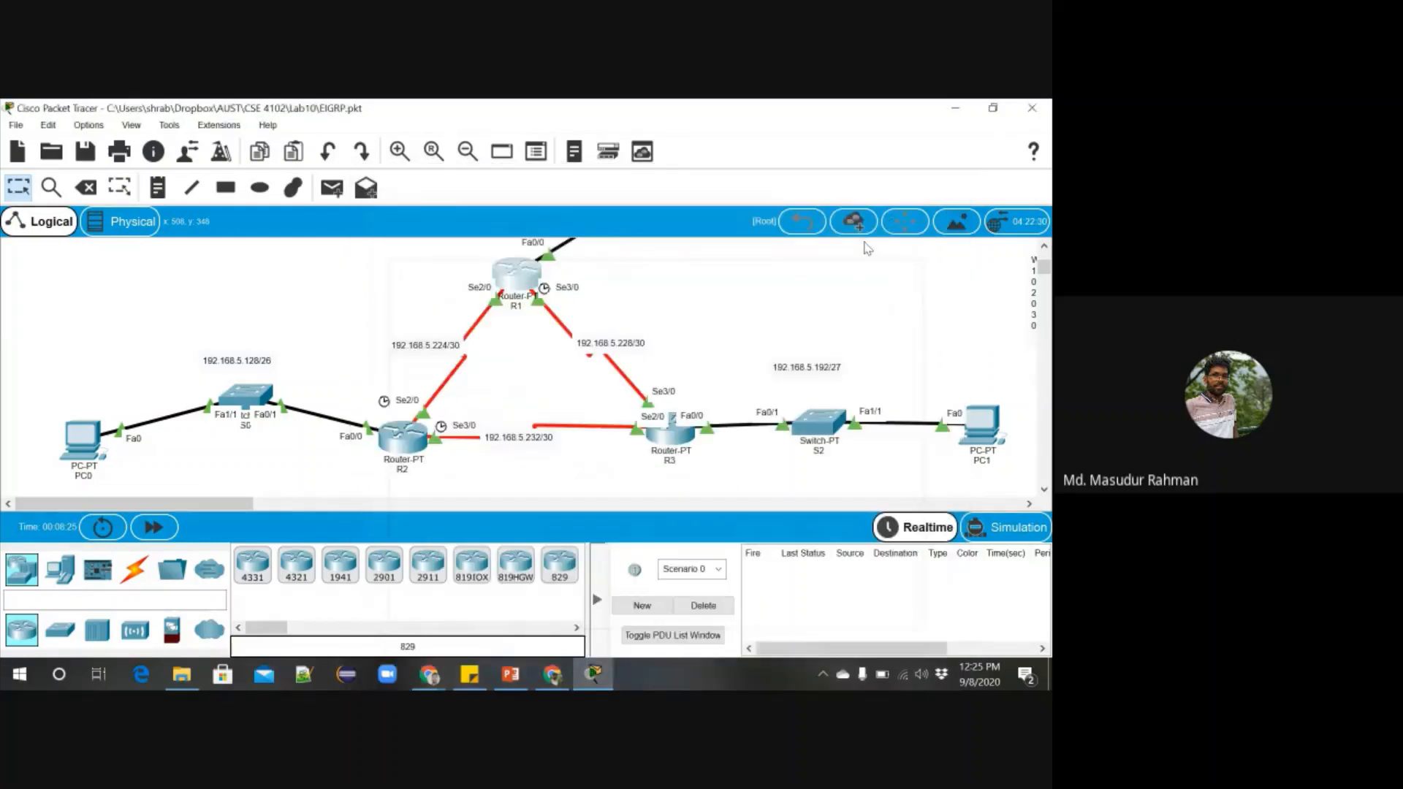
Reopen R1's CLI and display the details of its serial interface with "show interfaces se3/0".
{"action": "left_click", "coordinate": [515, 276]}
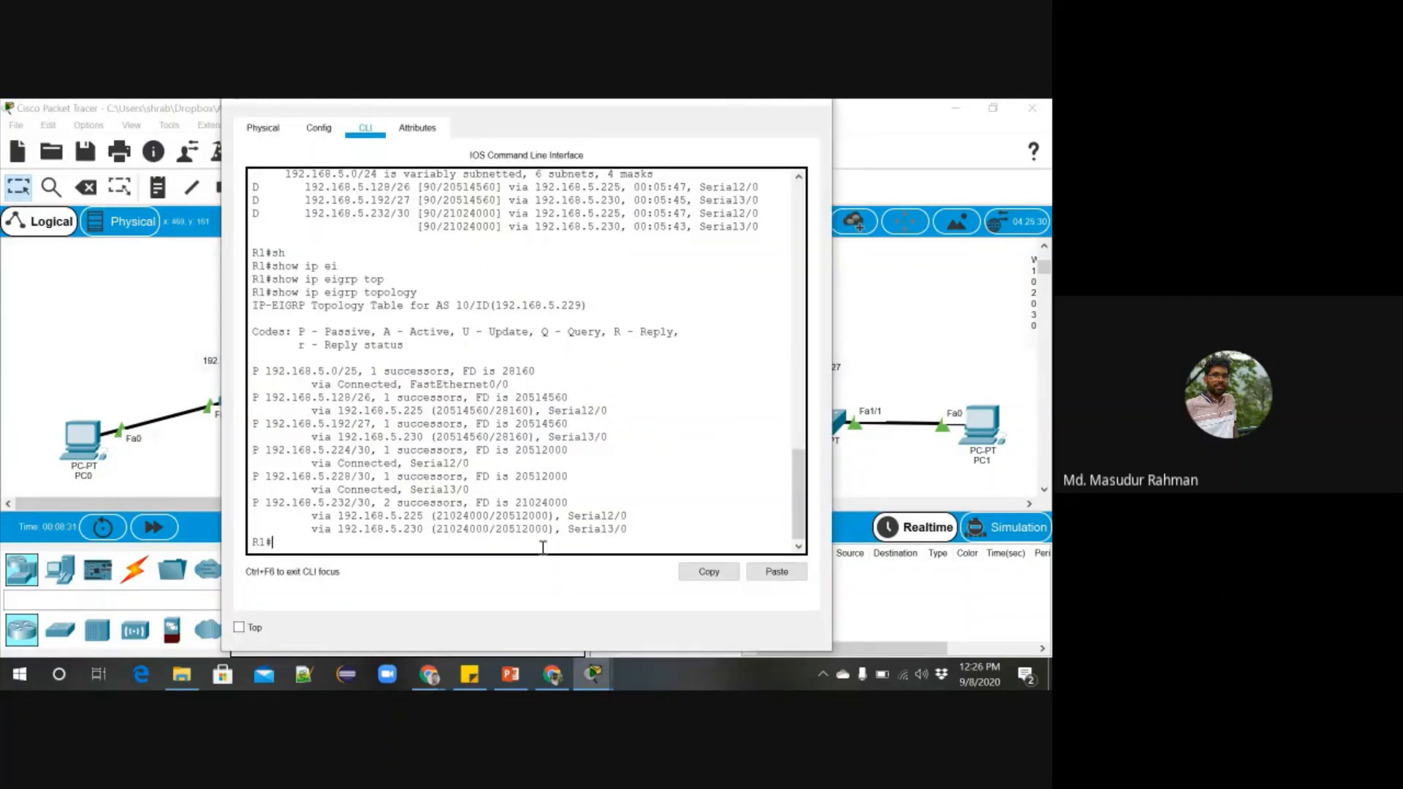
{"action": "type", "text": "show in"}
{"action": "key", "text": "Tab"}
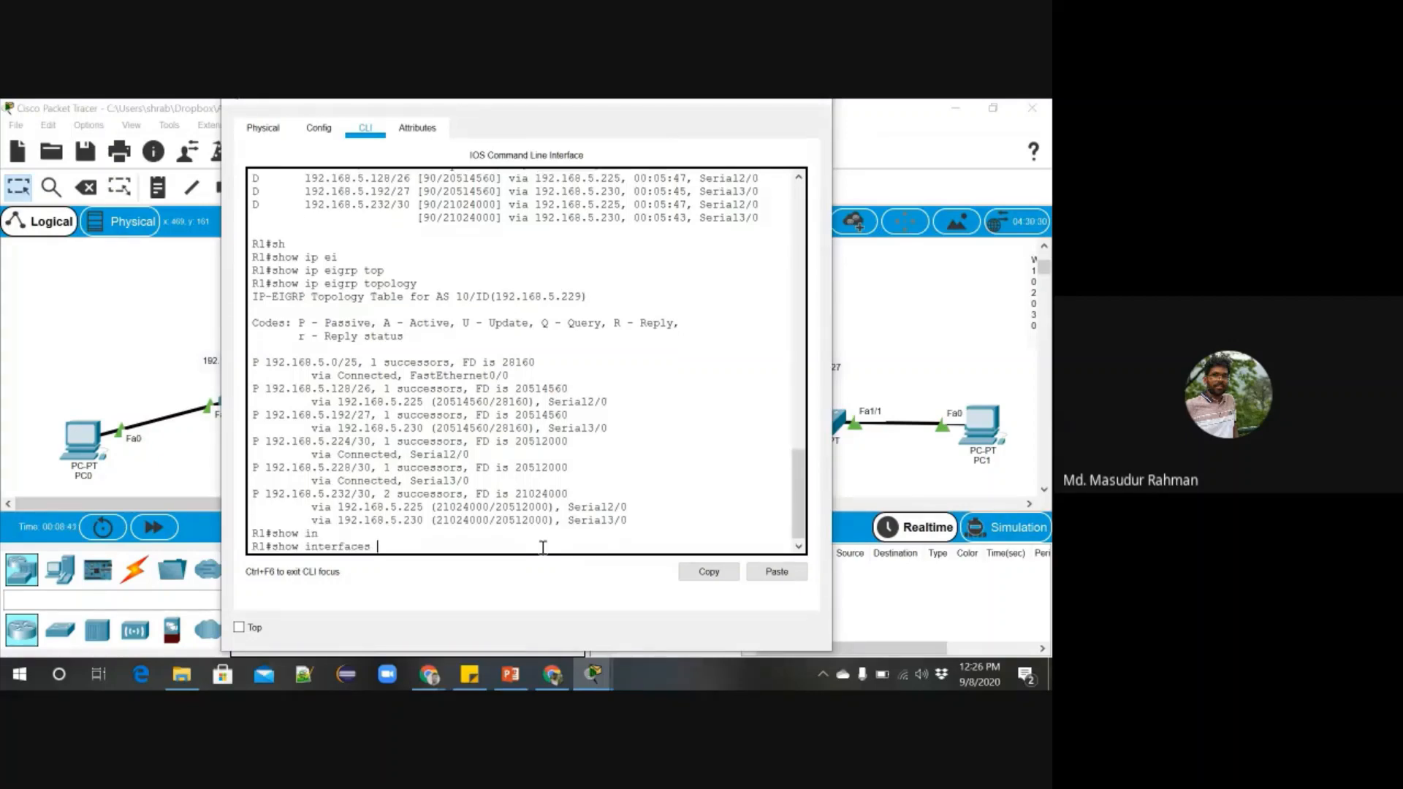
{"action": "type", "text": "se"}
{"action": "left_click_drag", "start_coordinate": [697, 106], "coordinate": [555, 189]}
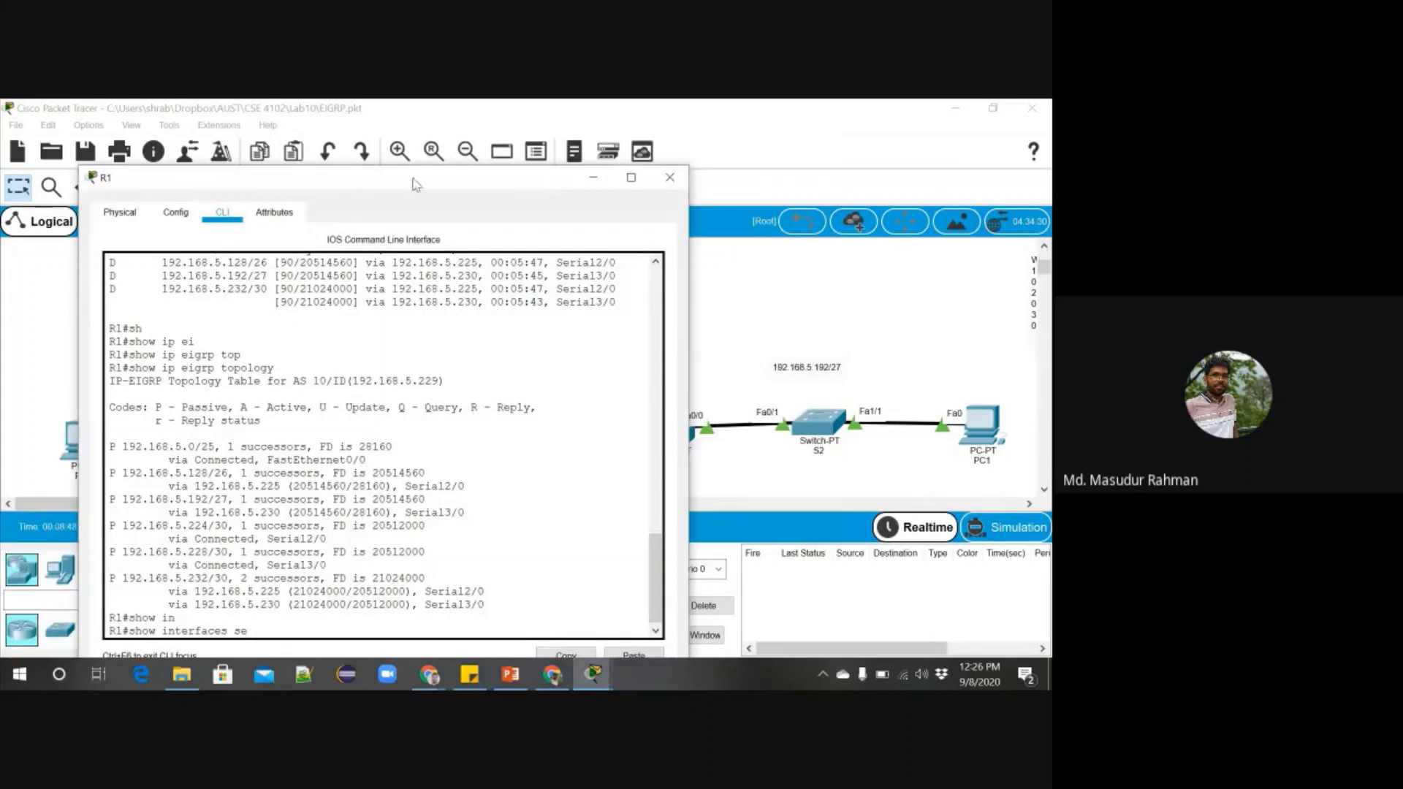
{"action": "left_click_drag", "start_coordinate": [416, 183], "coordinate": [494, 187]}
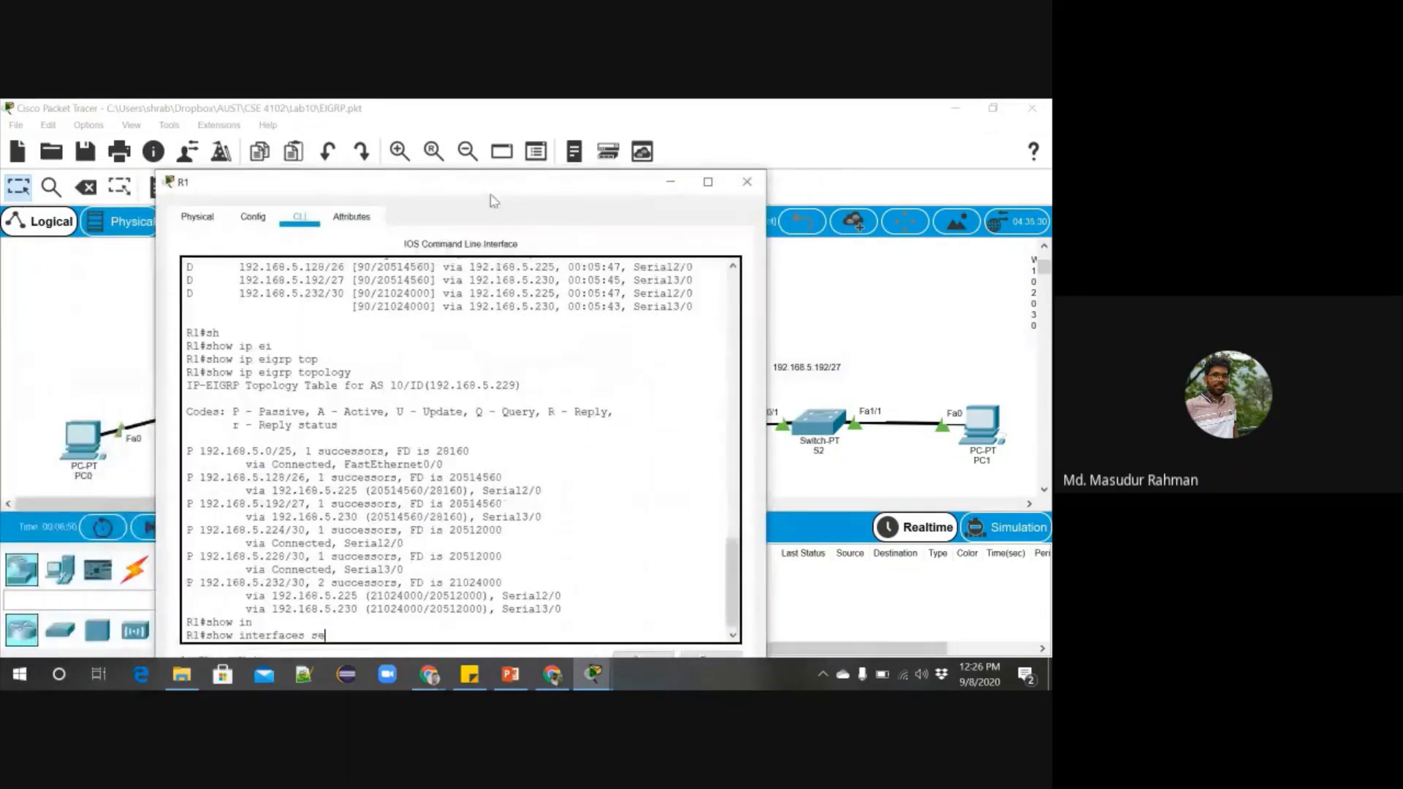
{"action": "type", "text": "3/0"}
{"action": "key", "text": "Return"}
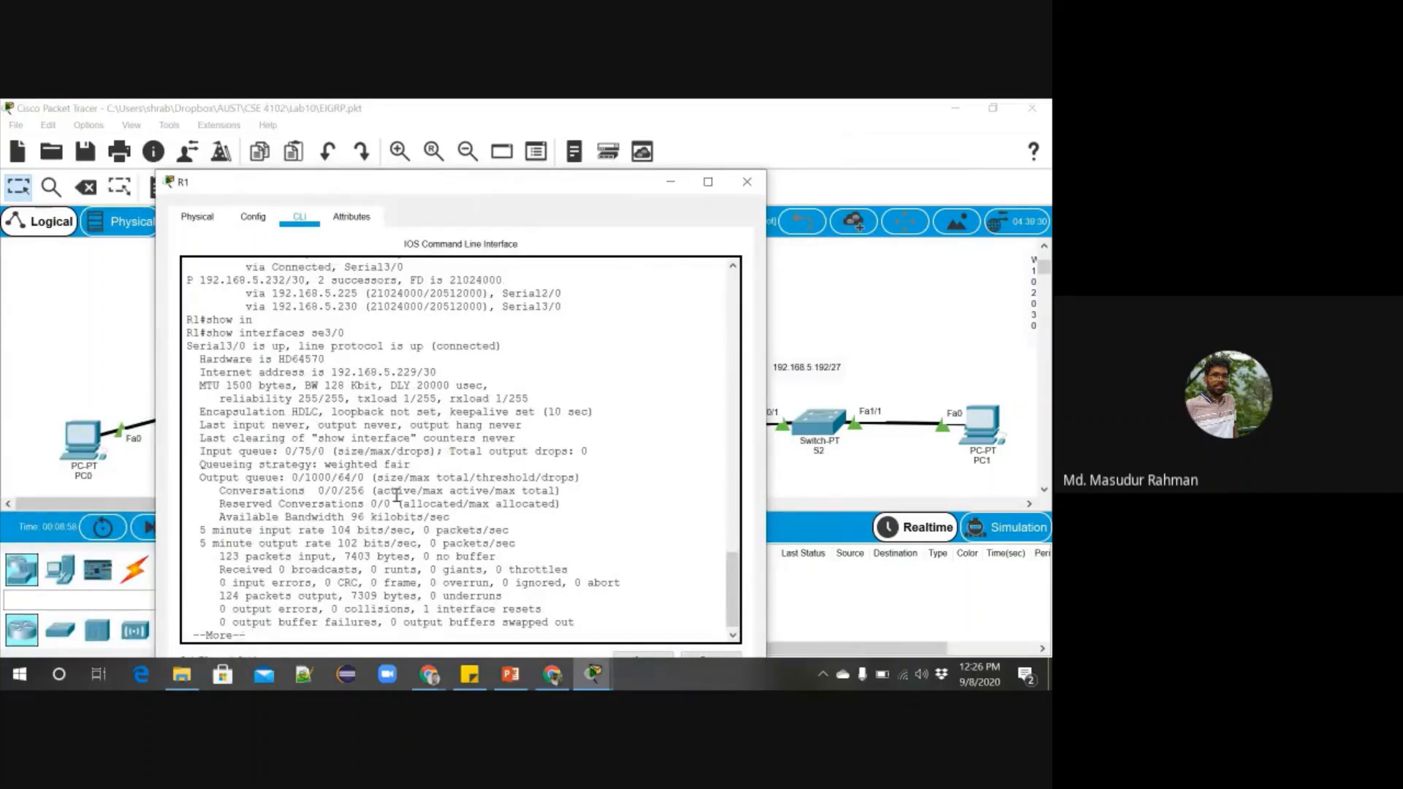
Locate R1's Se3/0 link in the topology and examine the bandwidth in the full "show interfaces se3/0" output.
{"action": "left_click_drag", "start_coordinate": [206, 333], "coordinate": [347, 334]}
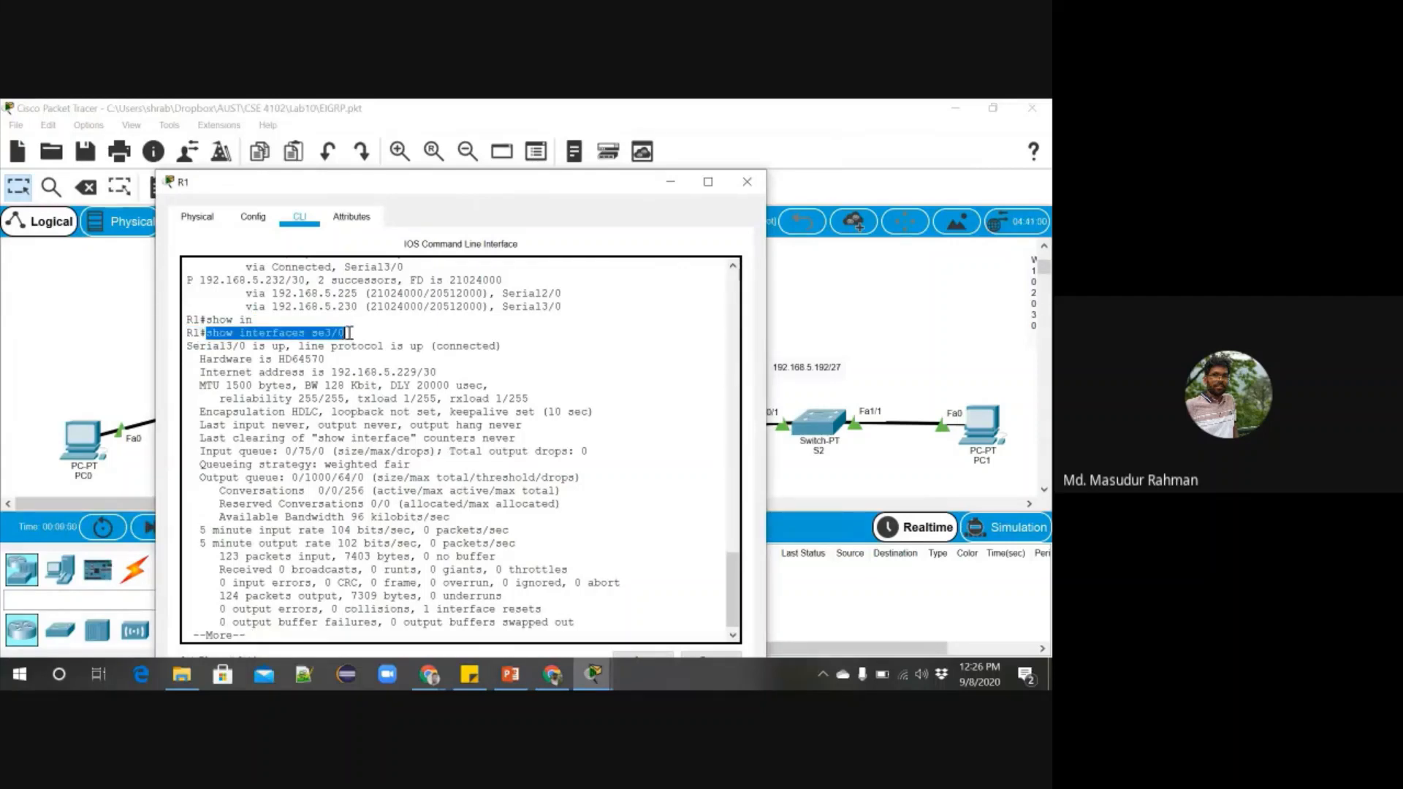
{"action": "left_click", "coordinate": [671, 183]}
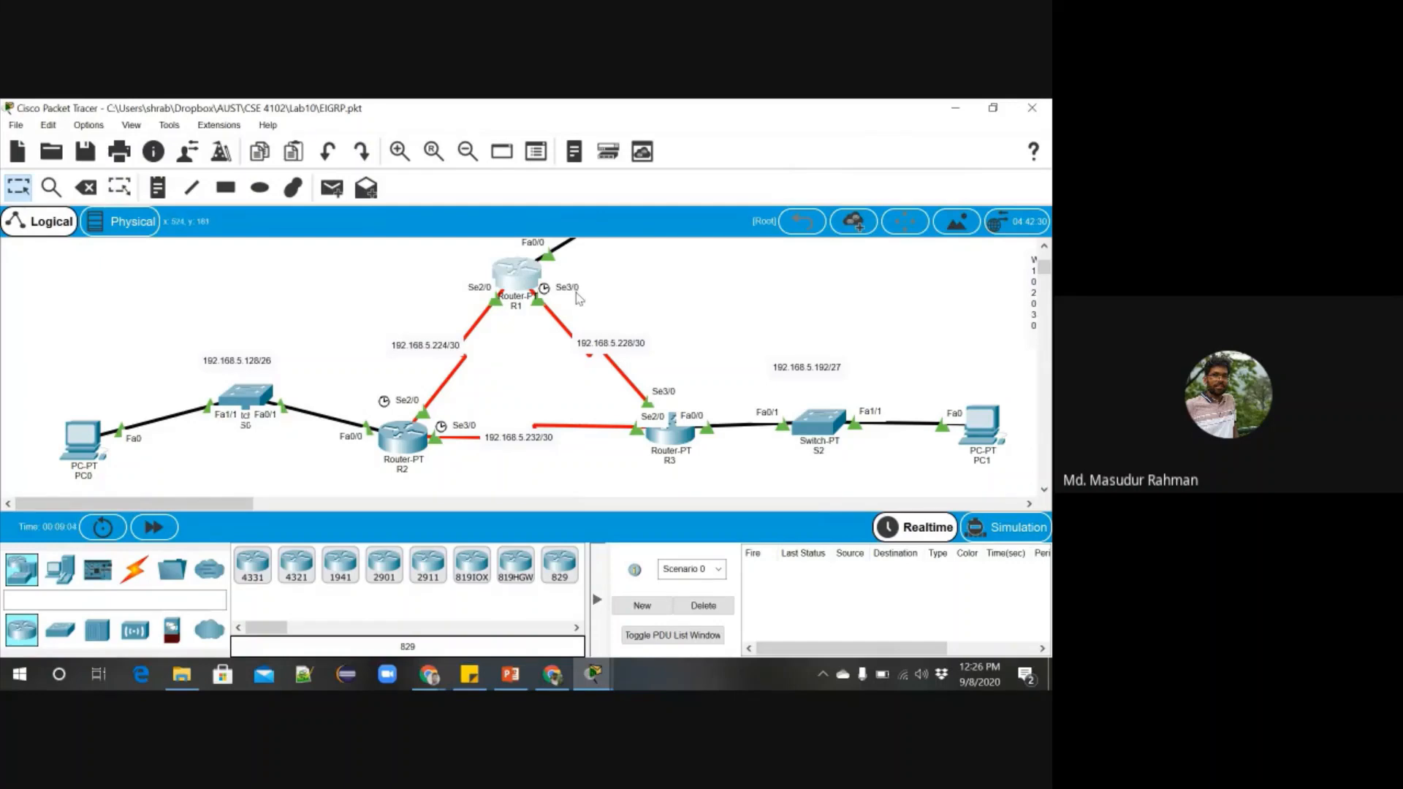
{"action": "mouse_move", "coordinate": [599, 684]}
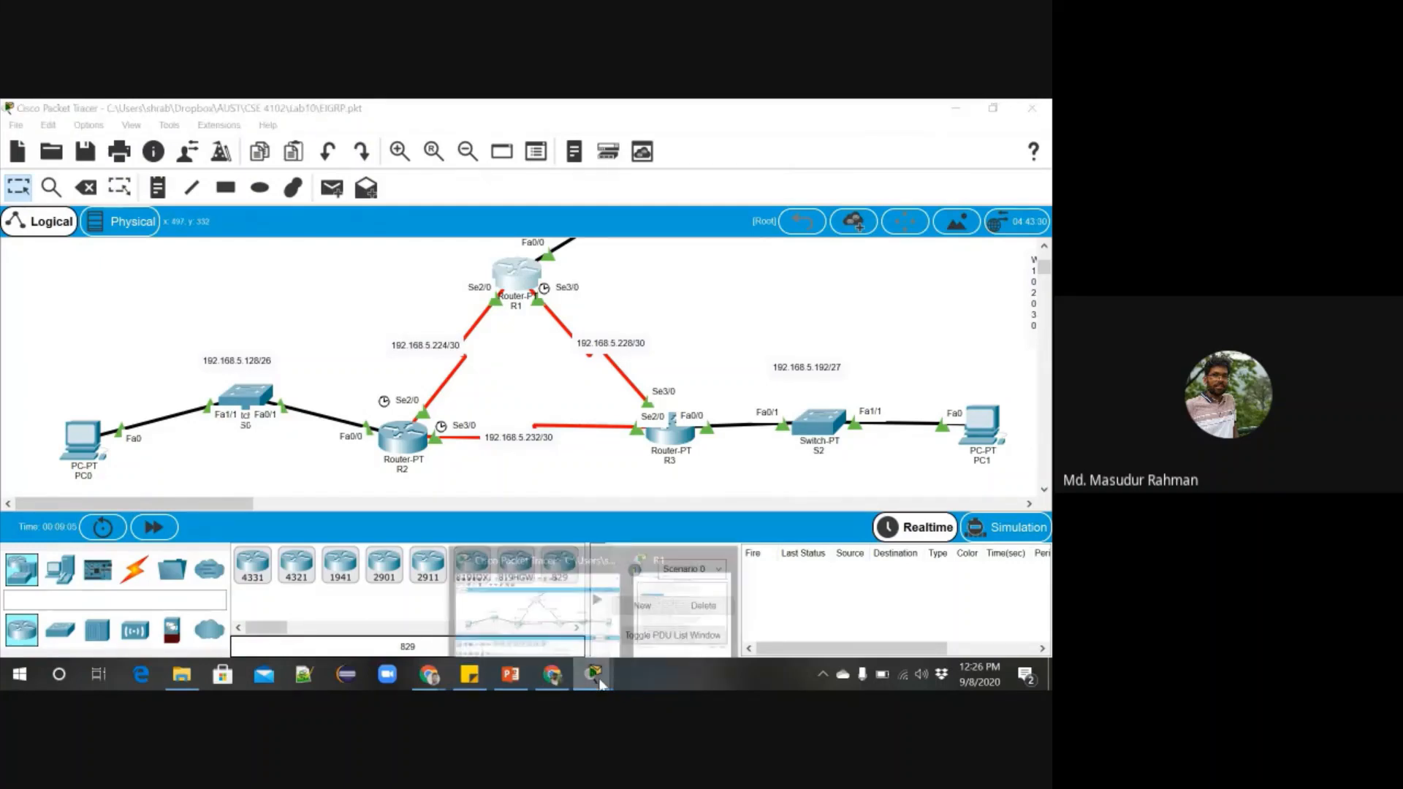
{"action": "left_click", "coordinate": [676, 606]}
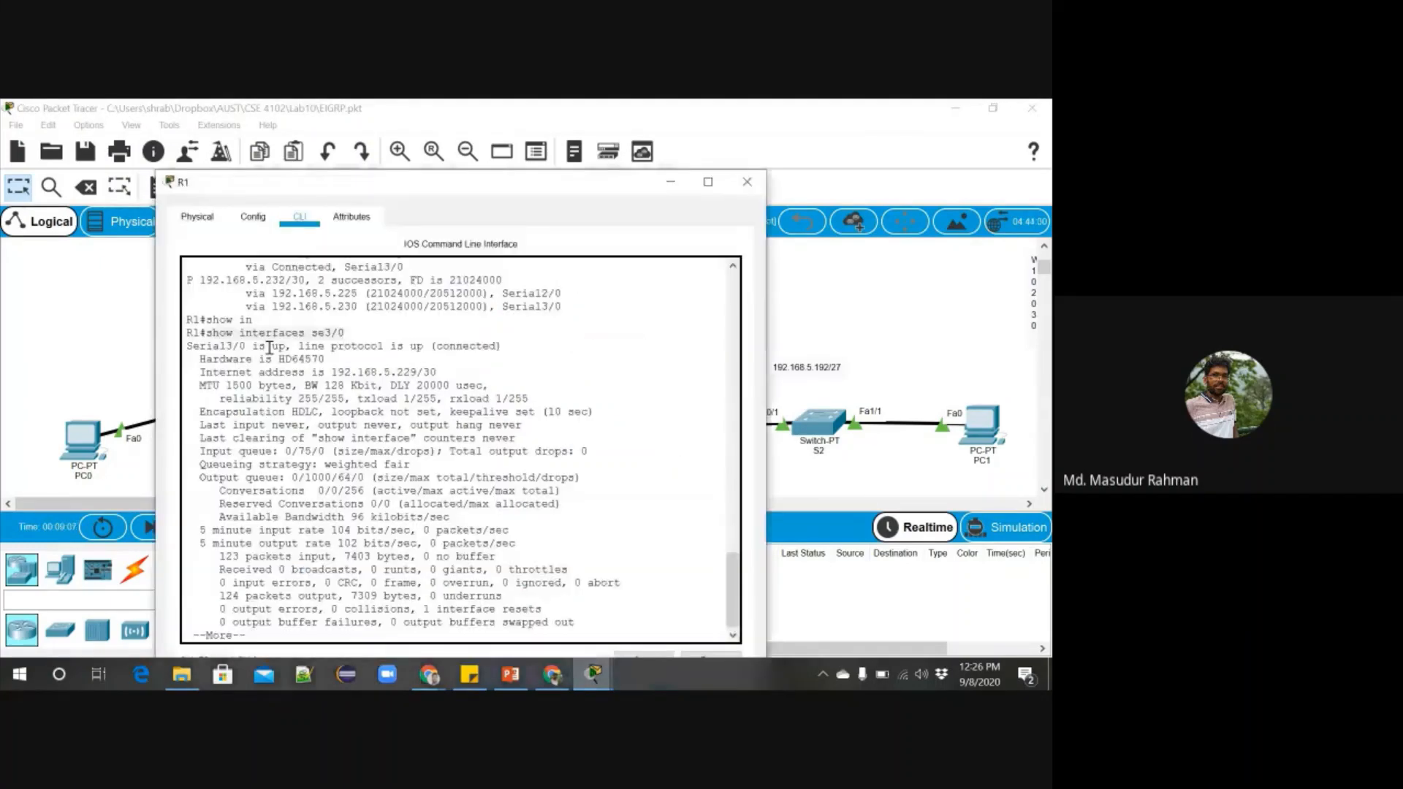
{"action": "left_click_drag", "start_coordinate": [453, 182], "coordinate": [476, 111]}
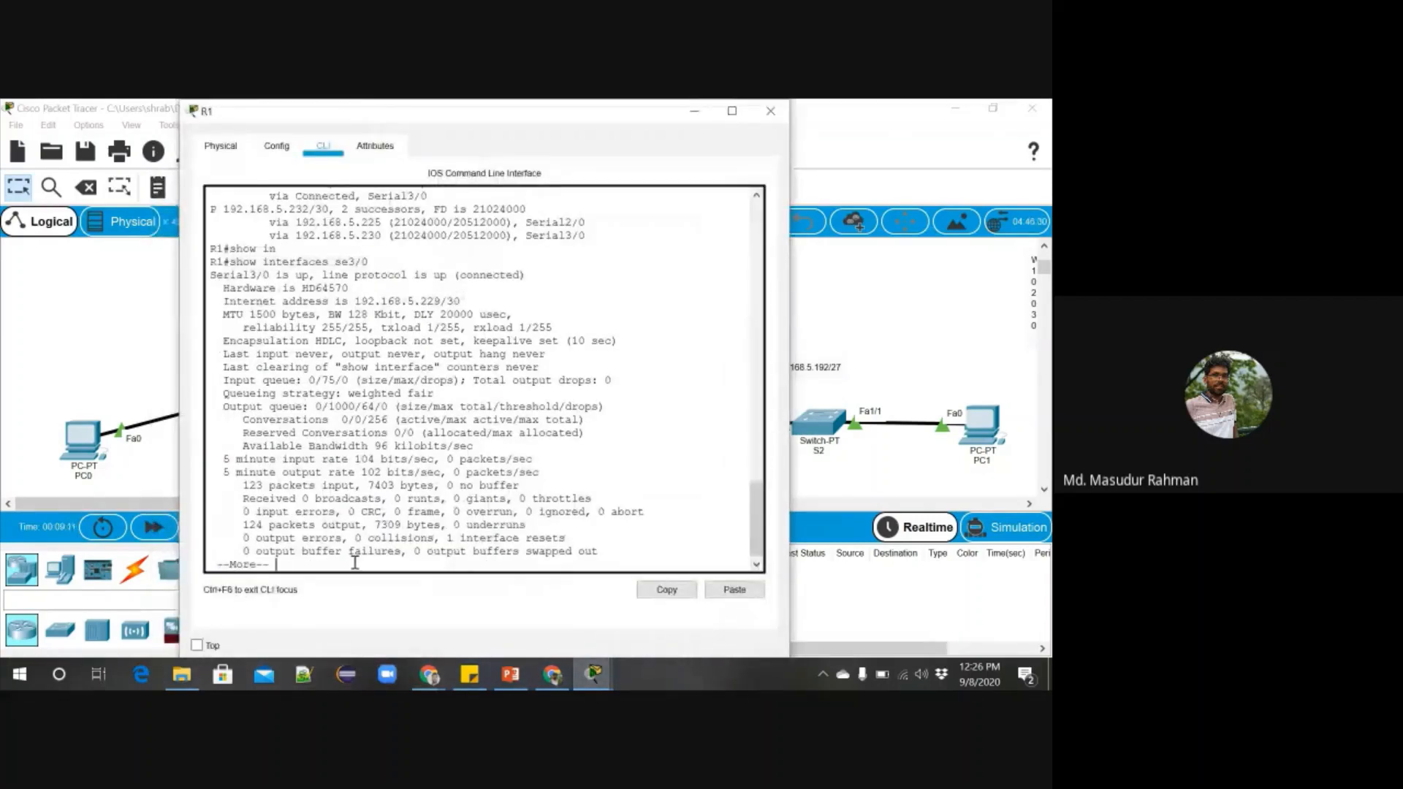
{"action": "key", "text": "space"}
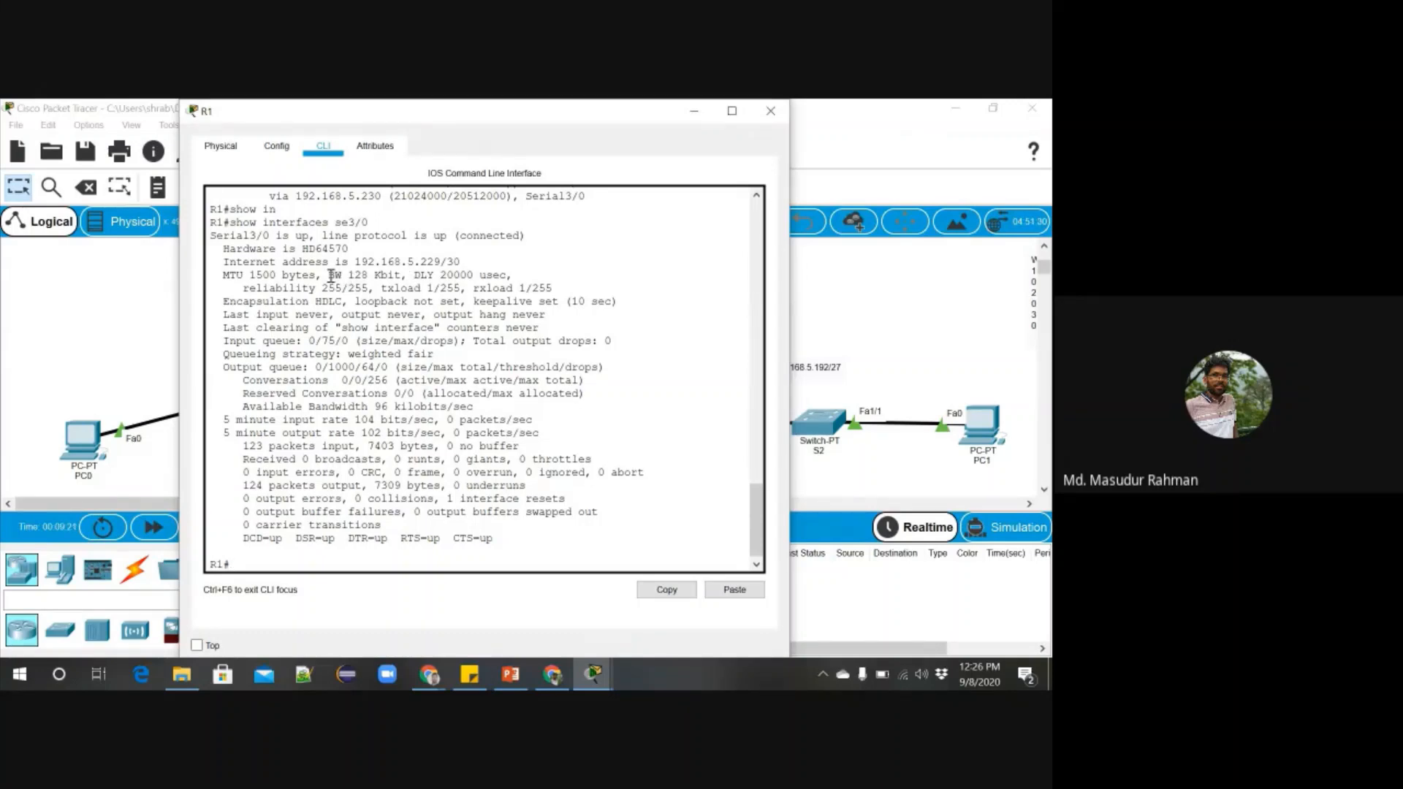
{"action": "left_click_drag", "start_coordinate": [328, 276], "coordinate": [401, 277]}
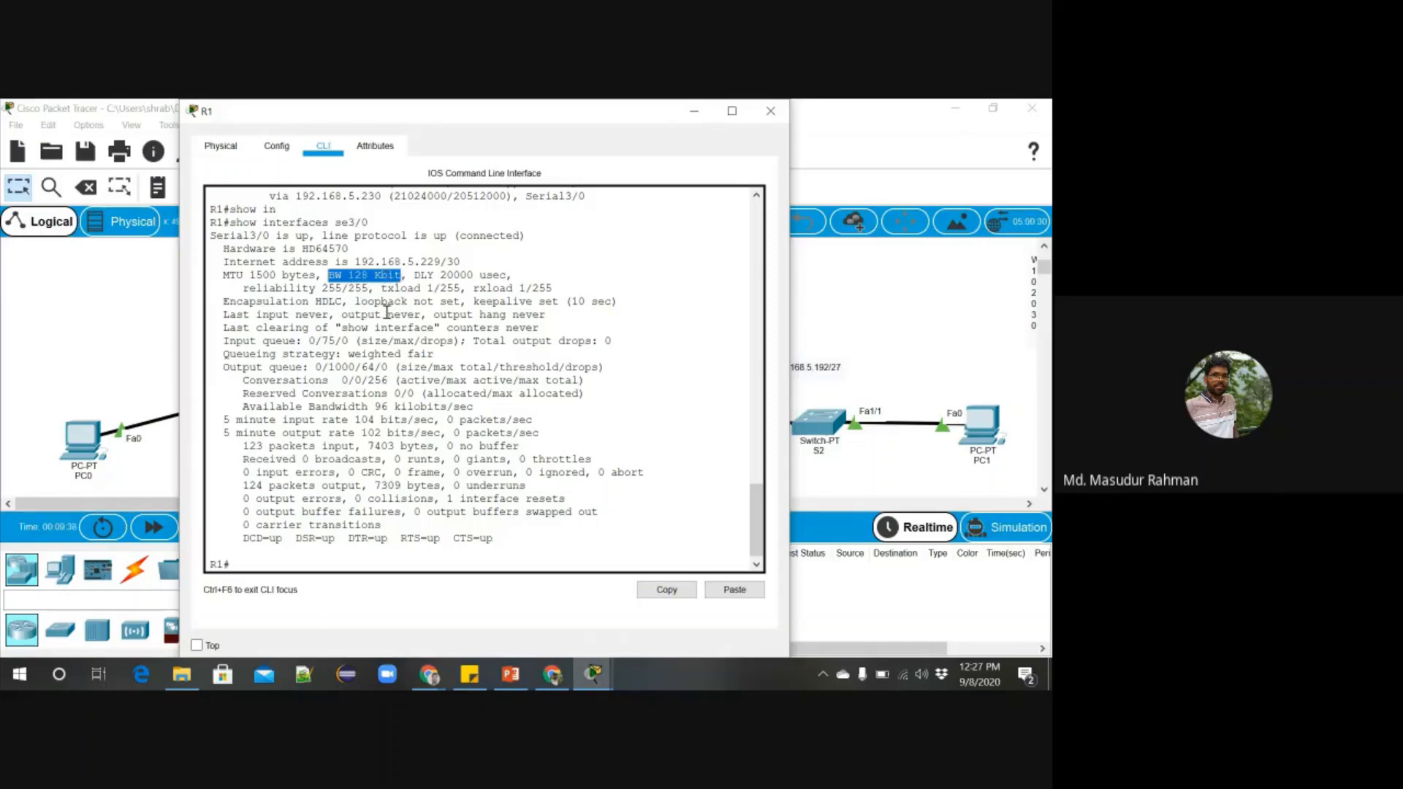
Enter global configuration mode on R1 with "conf t" and open interface se3/0 for configuration.
{"action": "left_click", "coordinate": [344, 566]}
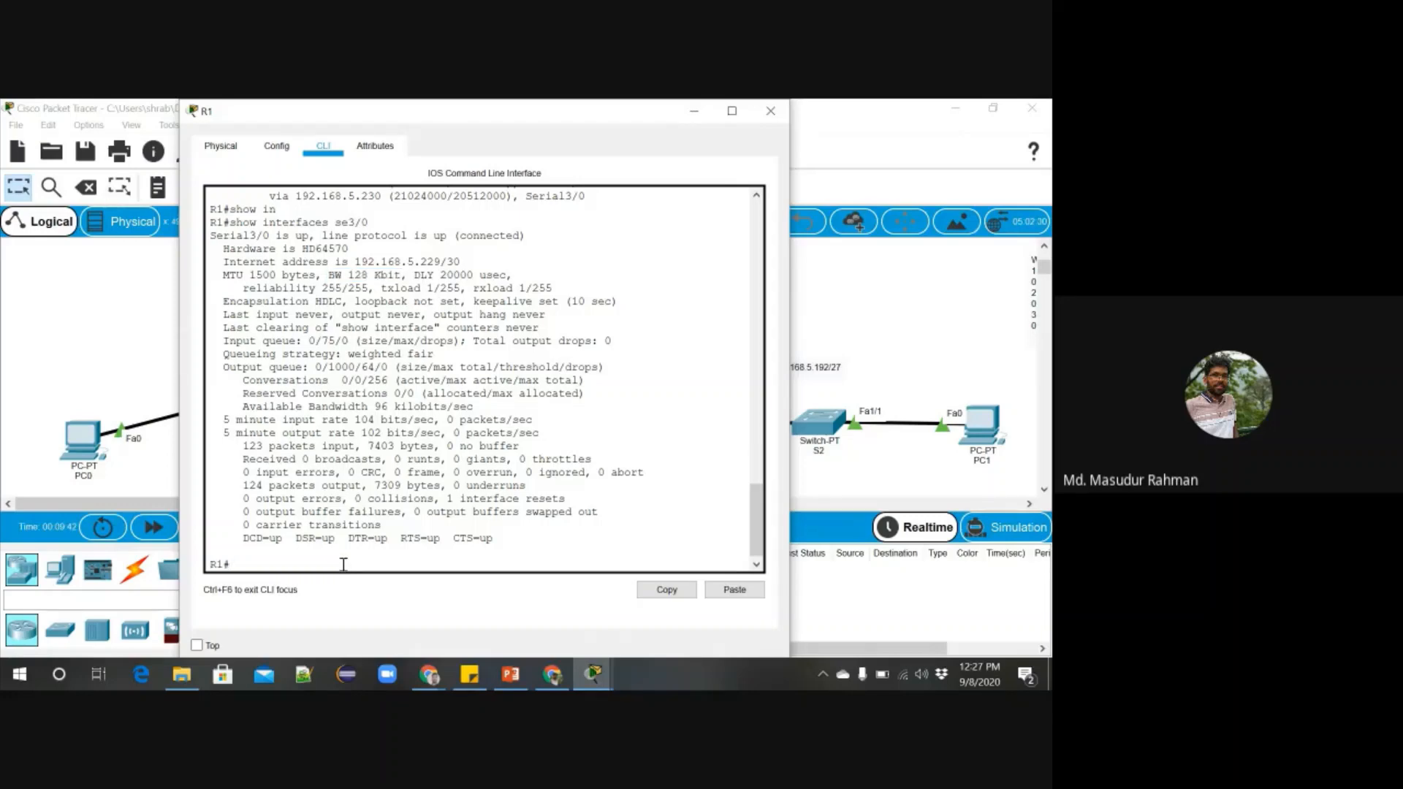
{"action": "type", "text": "int se3/0"}
{"action": "key", "text": "Return"}
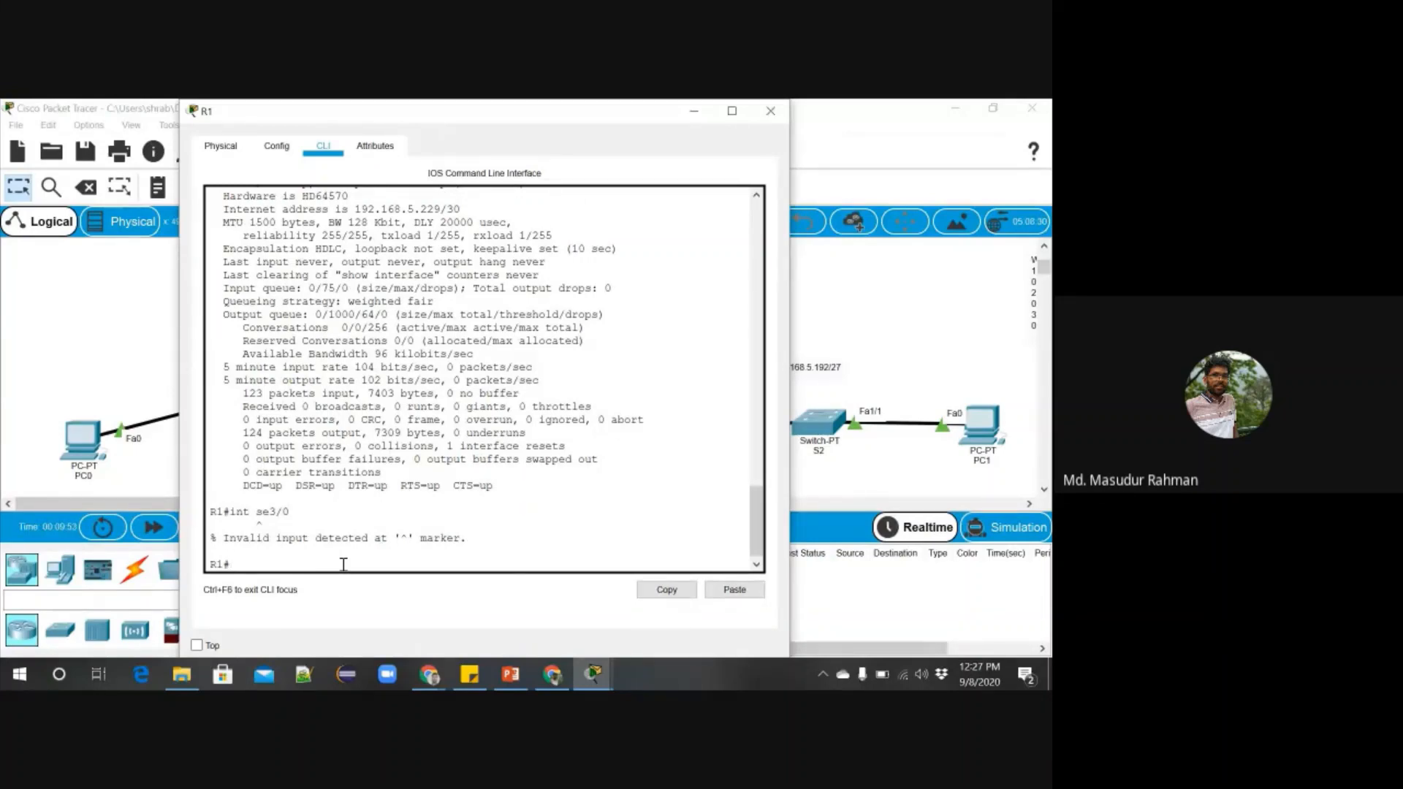
{"action": "type", "text": "conf t"}
{"action": "key", "text": "Return"}
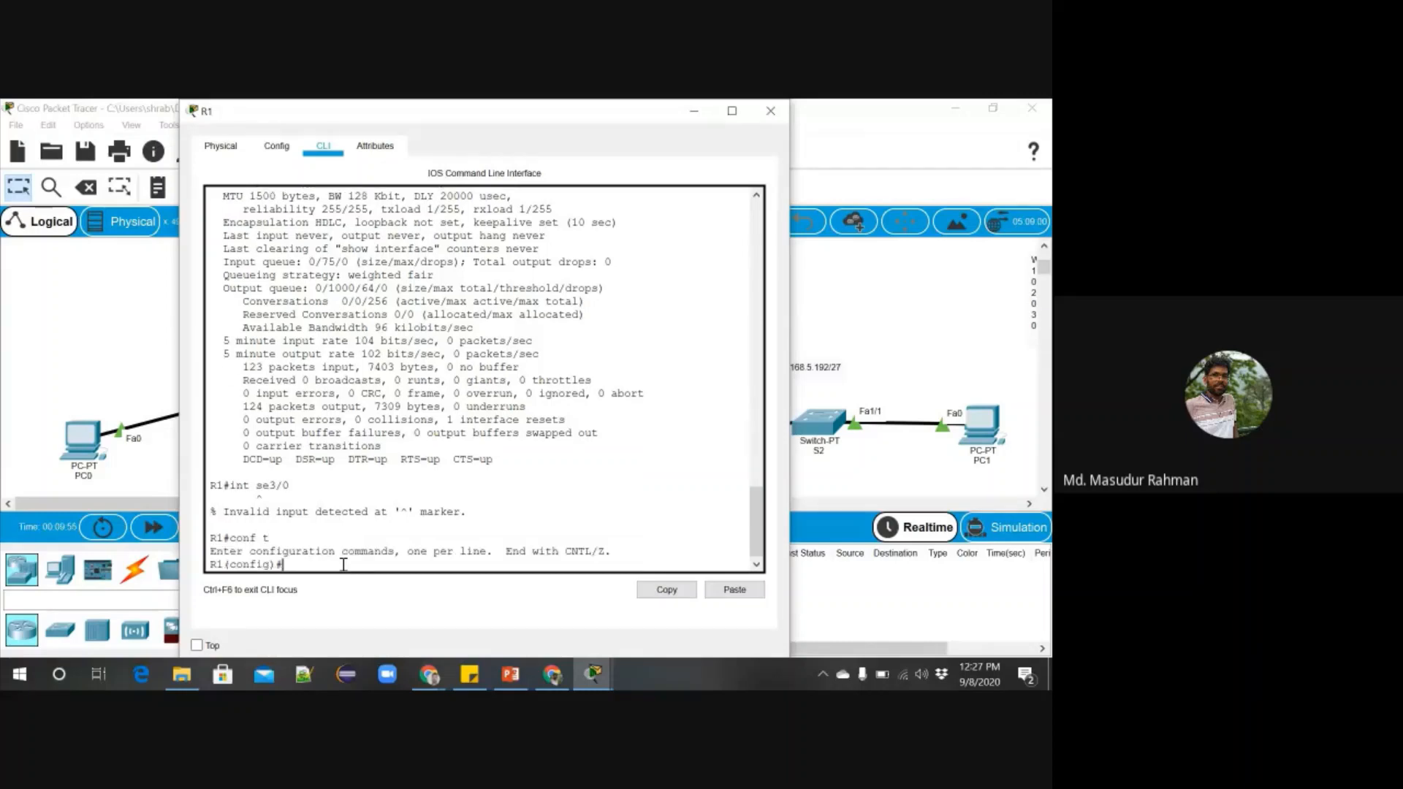
{"action": "type", "text": "int se3/"}
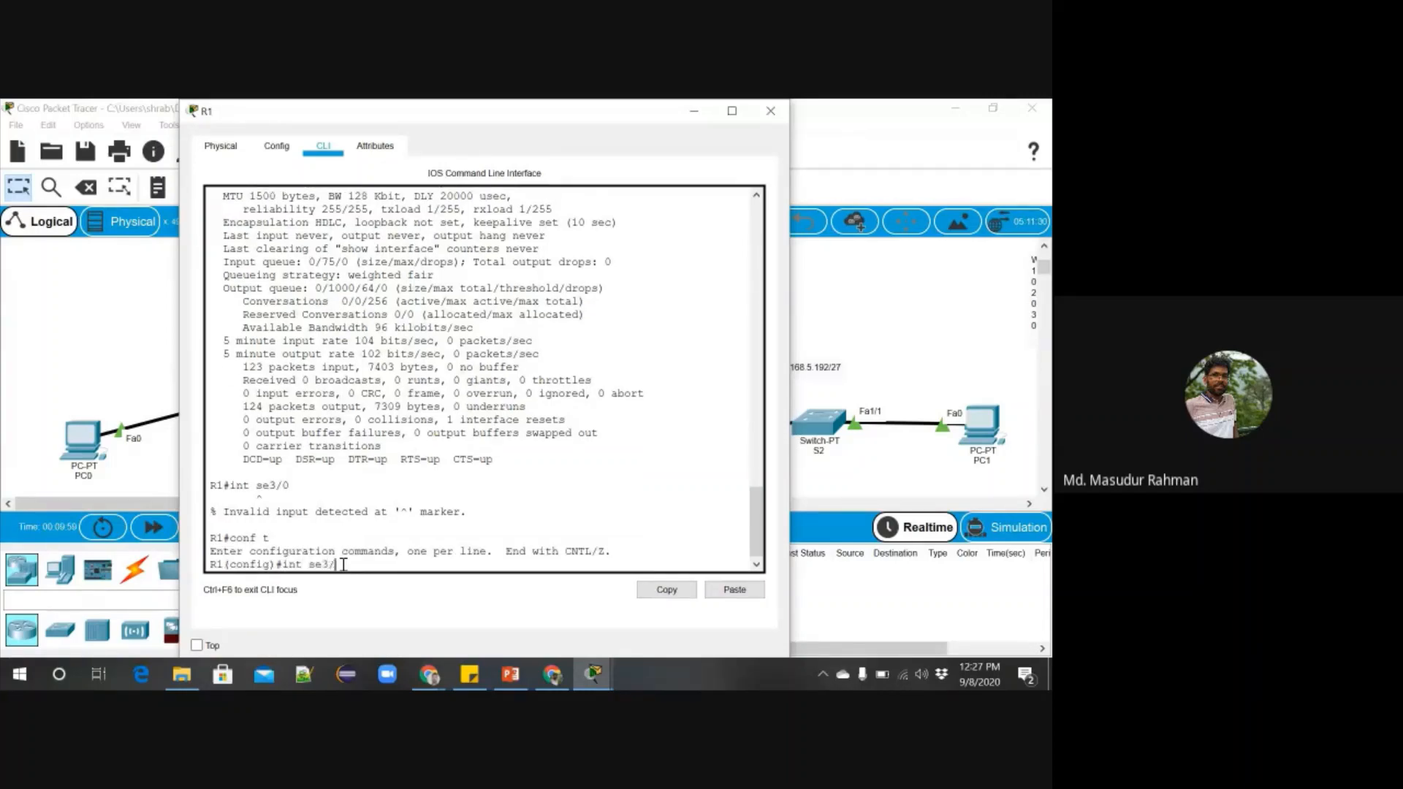
{"action": "type", "text": "0"}
{"action": "key", "text": "Return"}
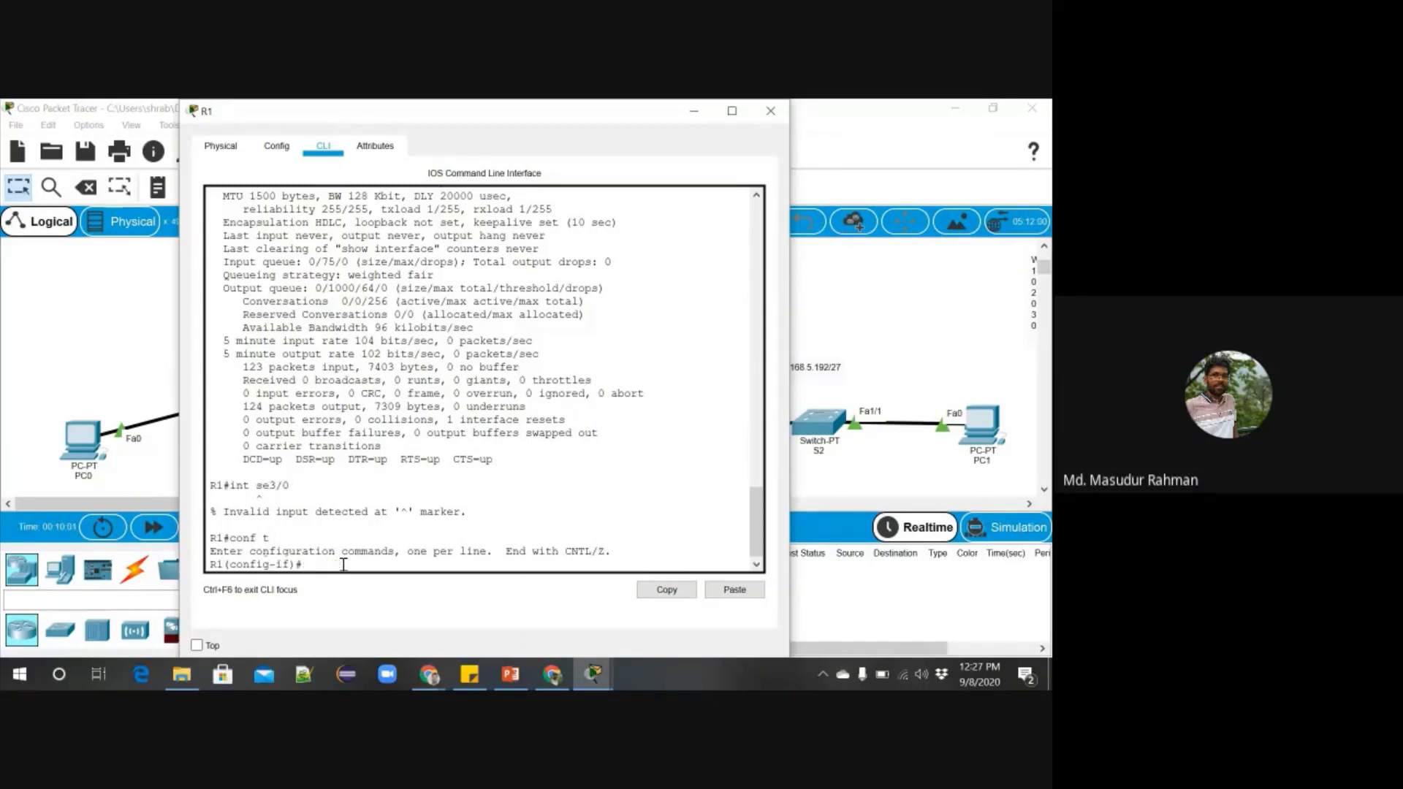
Check the allowed range of the bandwidth command and set the se3/0 interface's bandwidth to 64000 kilobits.
{"action": "type", "text": "ba"}
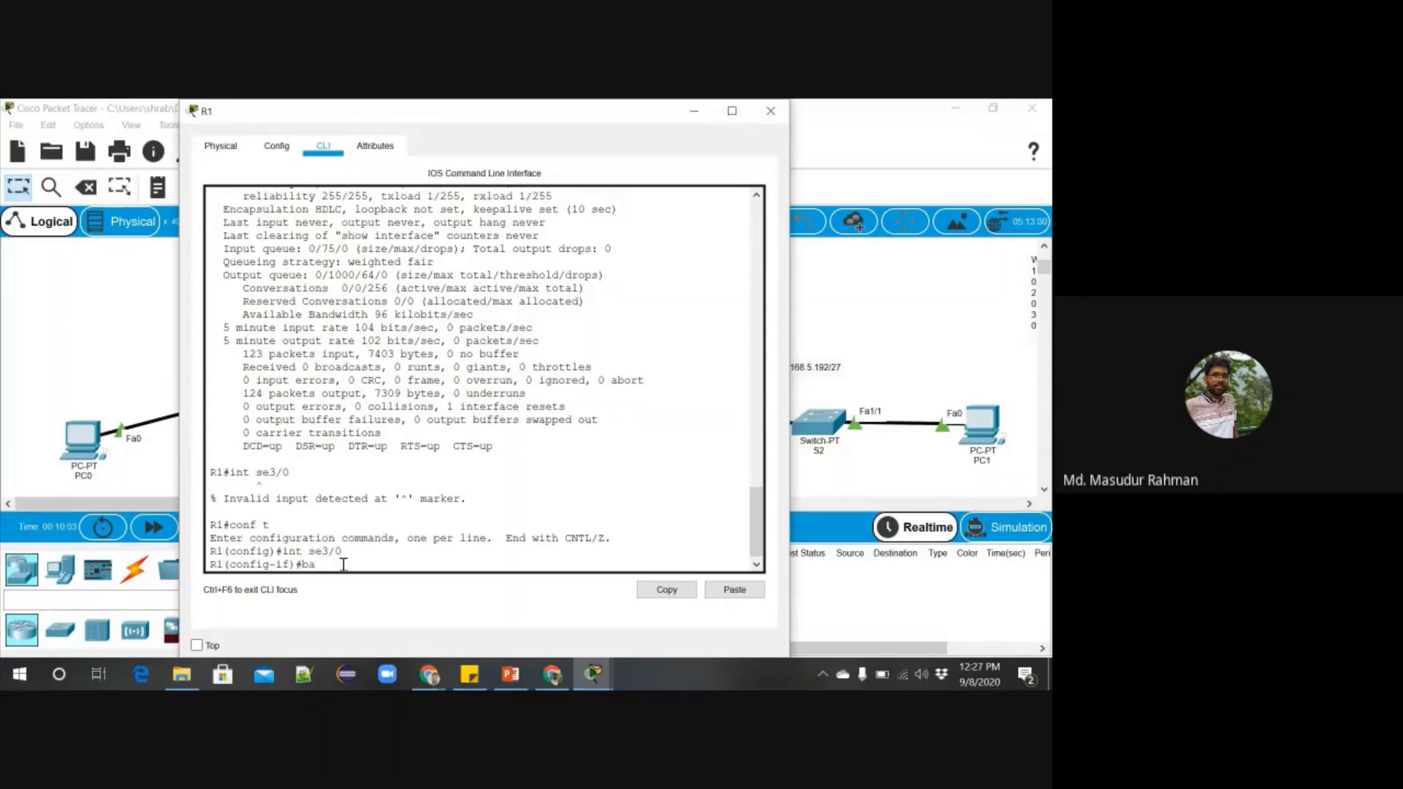
{"action": "key", "text": "Tab"}
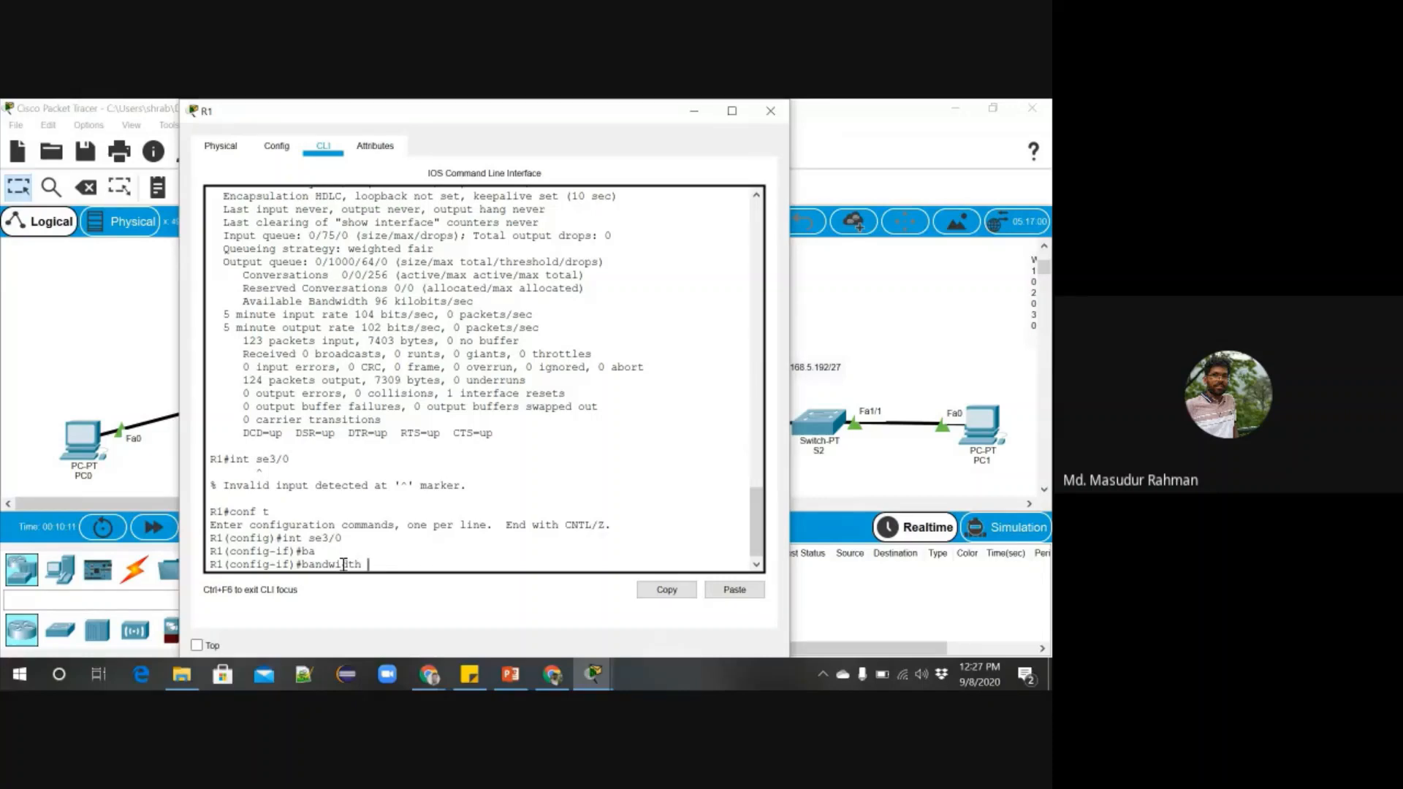
{"action": "type", "text": "?"}
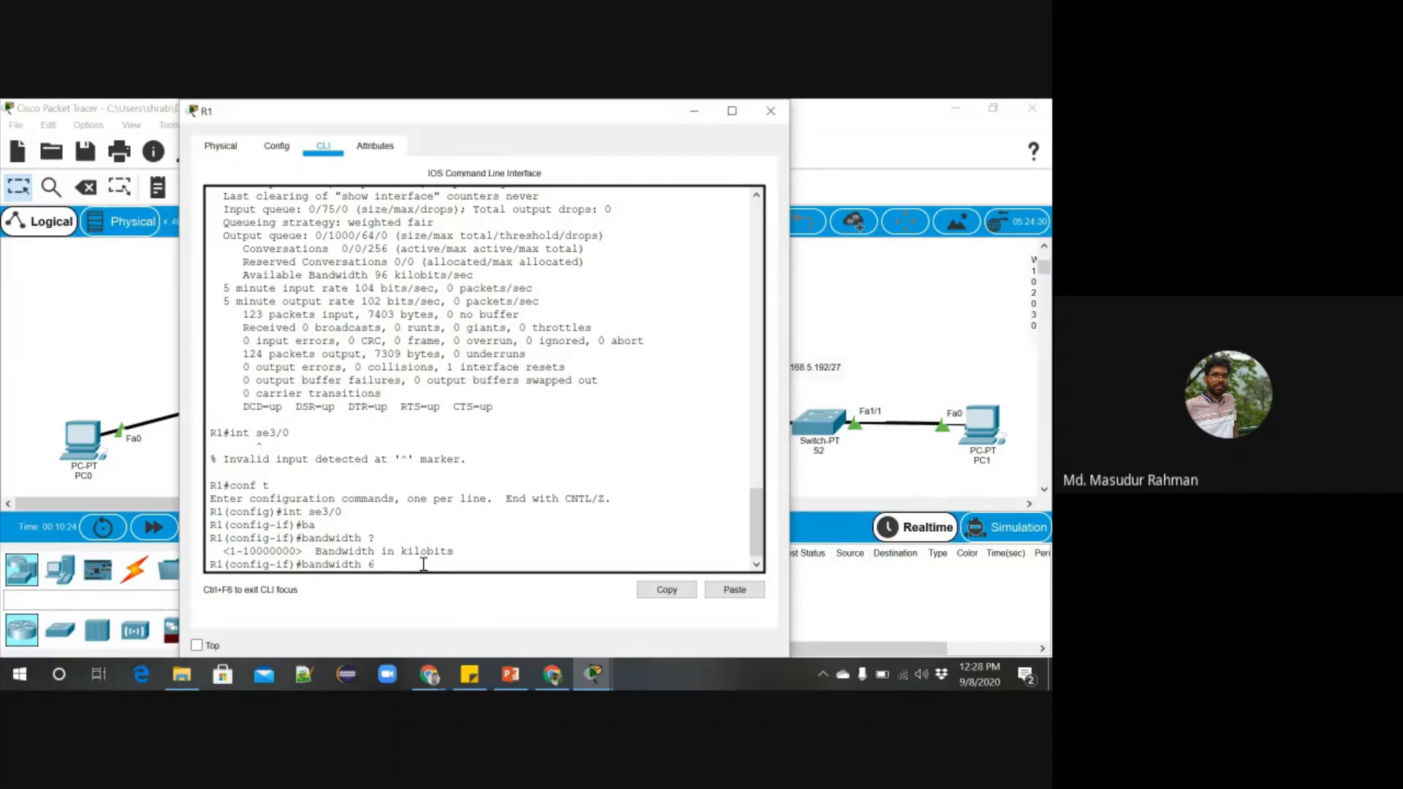
{"action": "type", "text": "4"}
{"action": "type", "text": "000"}
{"action": "key", "text": "Return"}
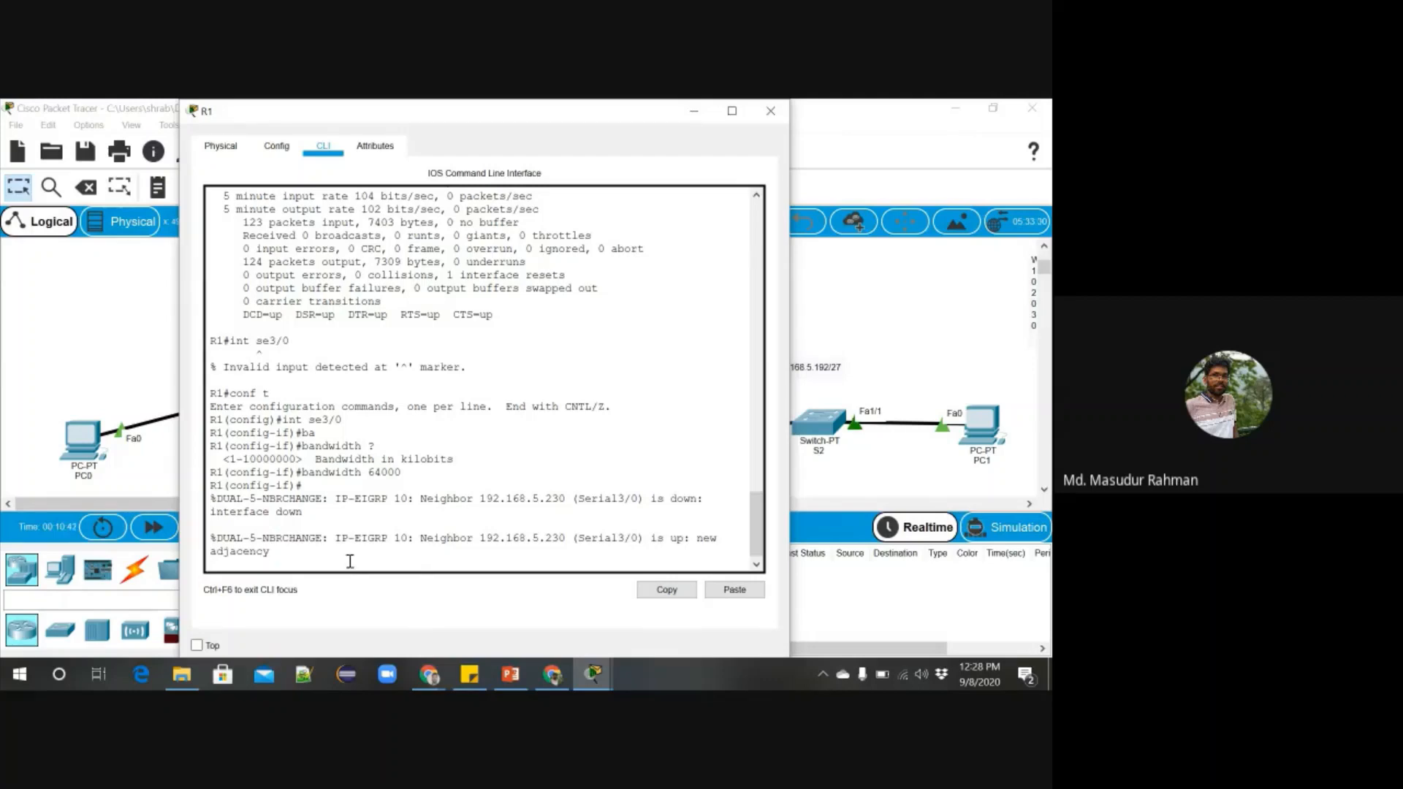
{"action": "key", "text": "Return"}
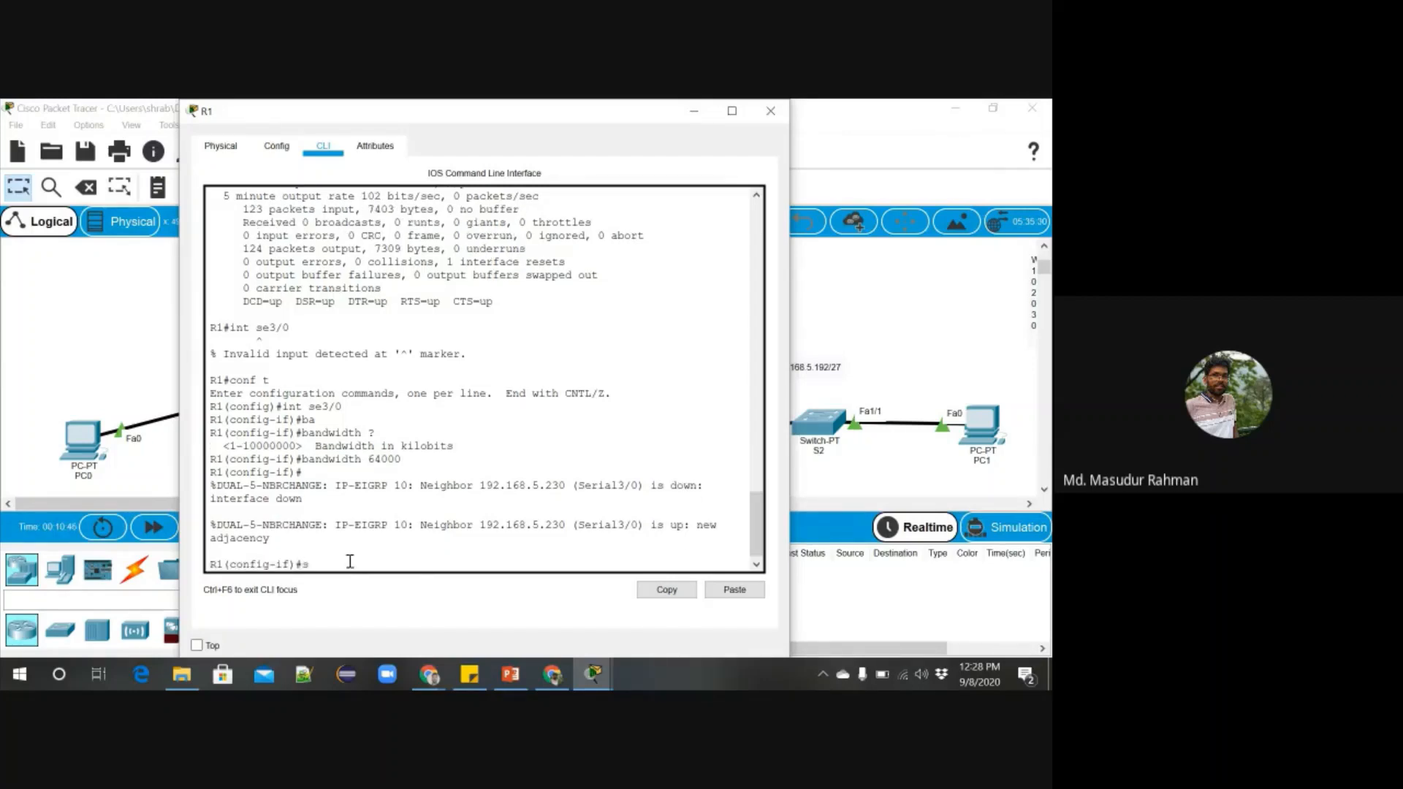
{"action": "type", "text": "sh"}
{"action": "key", "text": "Tab"}
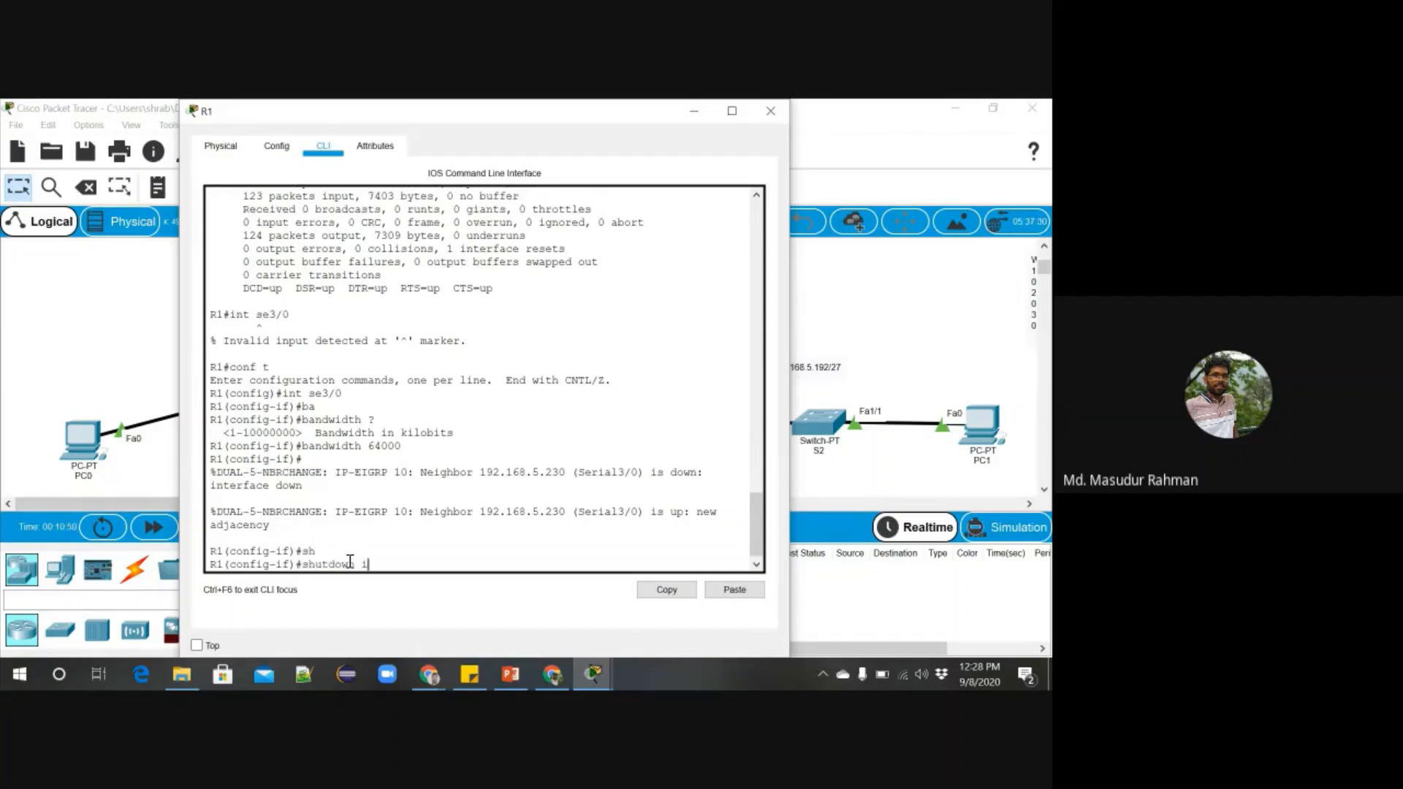
{"action": "type", "text": "in"}
{"action": "key", "text": "Tab"}
{"action": "type", "text": "t"}
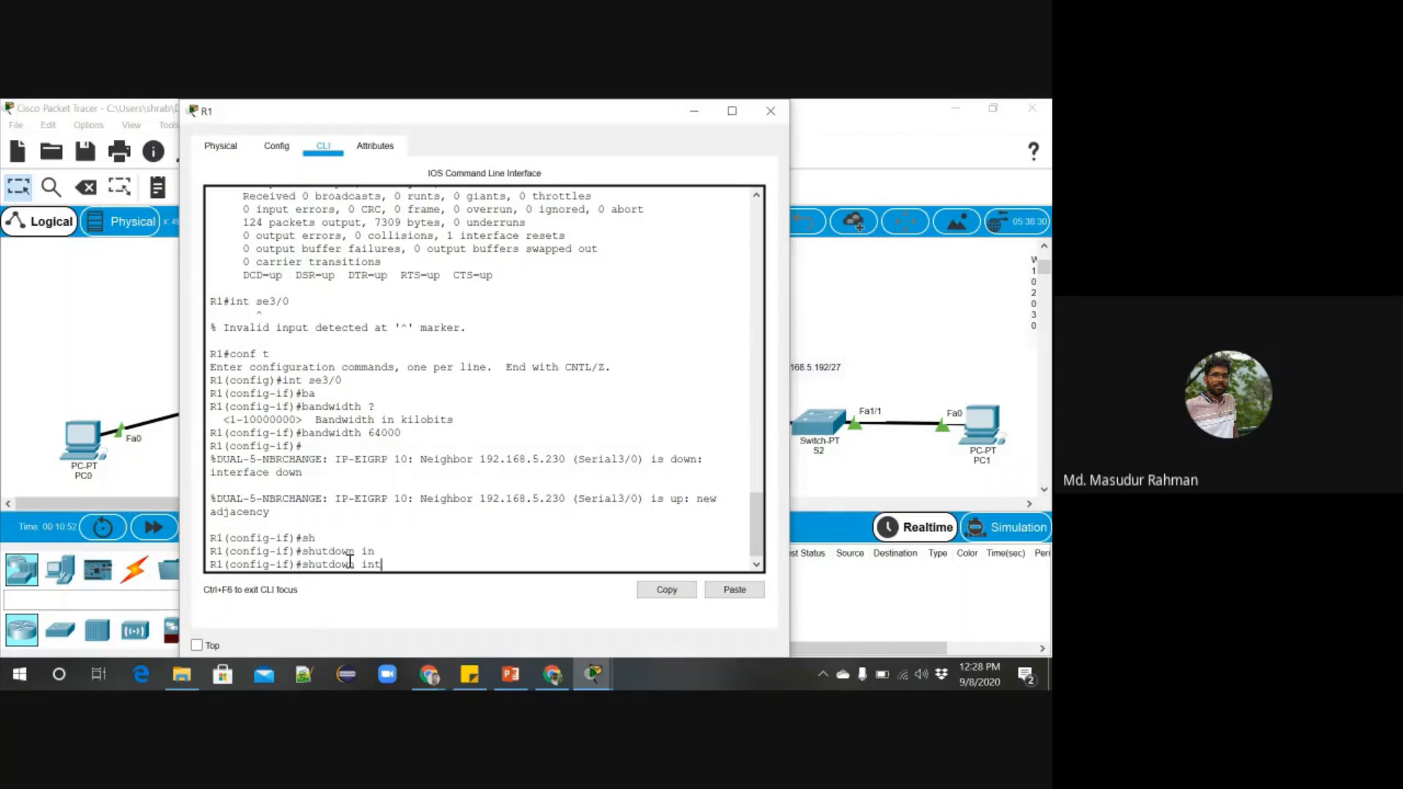
{"action": "key", "text": "Tab"}
{"action": "key", "text": "BackSpace"}
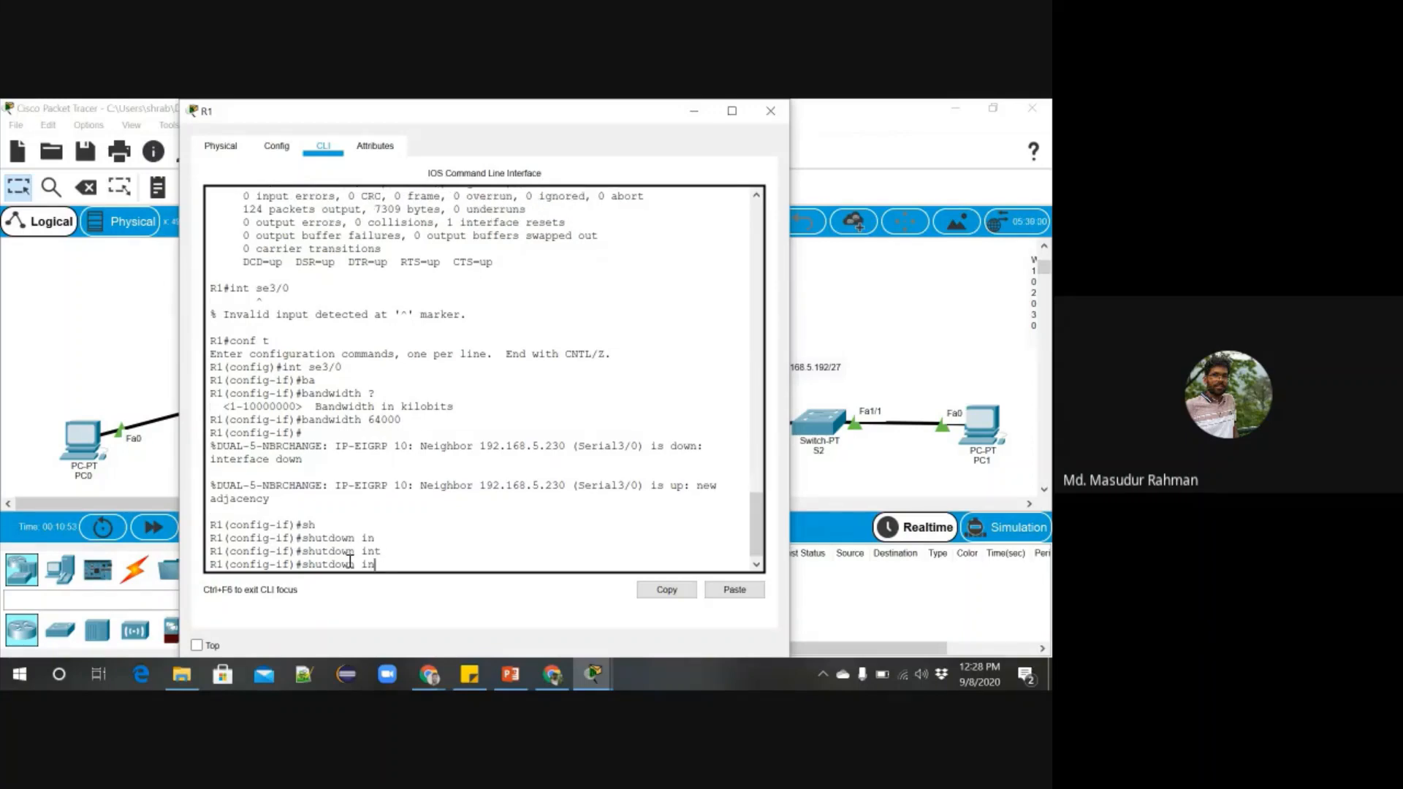
{"action": "key", "text": "BackSpace"}
{"action": "key", "text": "BackSpace"}
{"action": "key", "text": "BackSpace"}
{"action": "key", "text": "BackSpace"}
{"action": "key", "text": "BackSpace"}
{"action": "key", "text": "BackSpace"}
{"action": "key", "text": "BackSpace"}
{"action": "key", "text": "BackSpace"}
{"action": "key", "text": "BackSpace"}
{"action": "key", "text": "BackSpace"}
{"action": "key", "text": "BackSpace"}
Exit R1's configuration modes back to the privileged prompt and rerun "show interfaces se3/0".
{"action": "type", "text": "ex"}
{"action": "key", "text": "Return"}
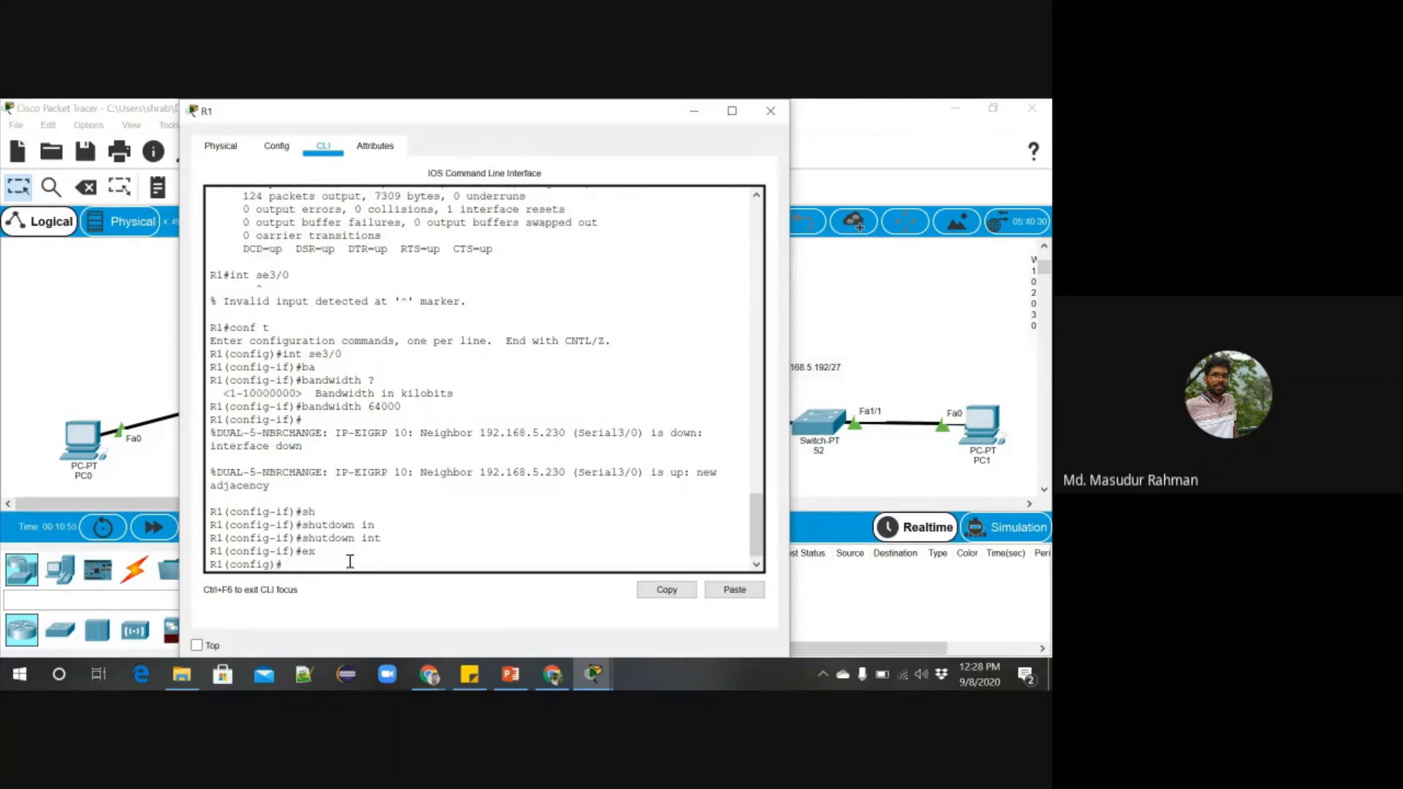
{"action": "type", "text": "ex"}
{"action": "key", "text": "BackSpace"}
{"action": "key", "text": "Return"}
{"action": "type", "text": "int se3/0"}
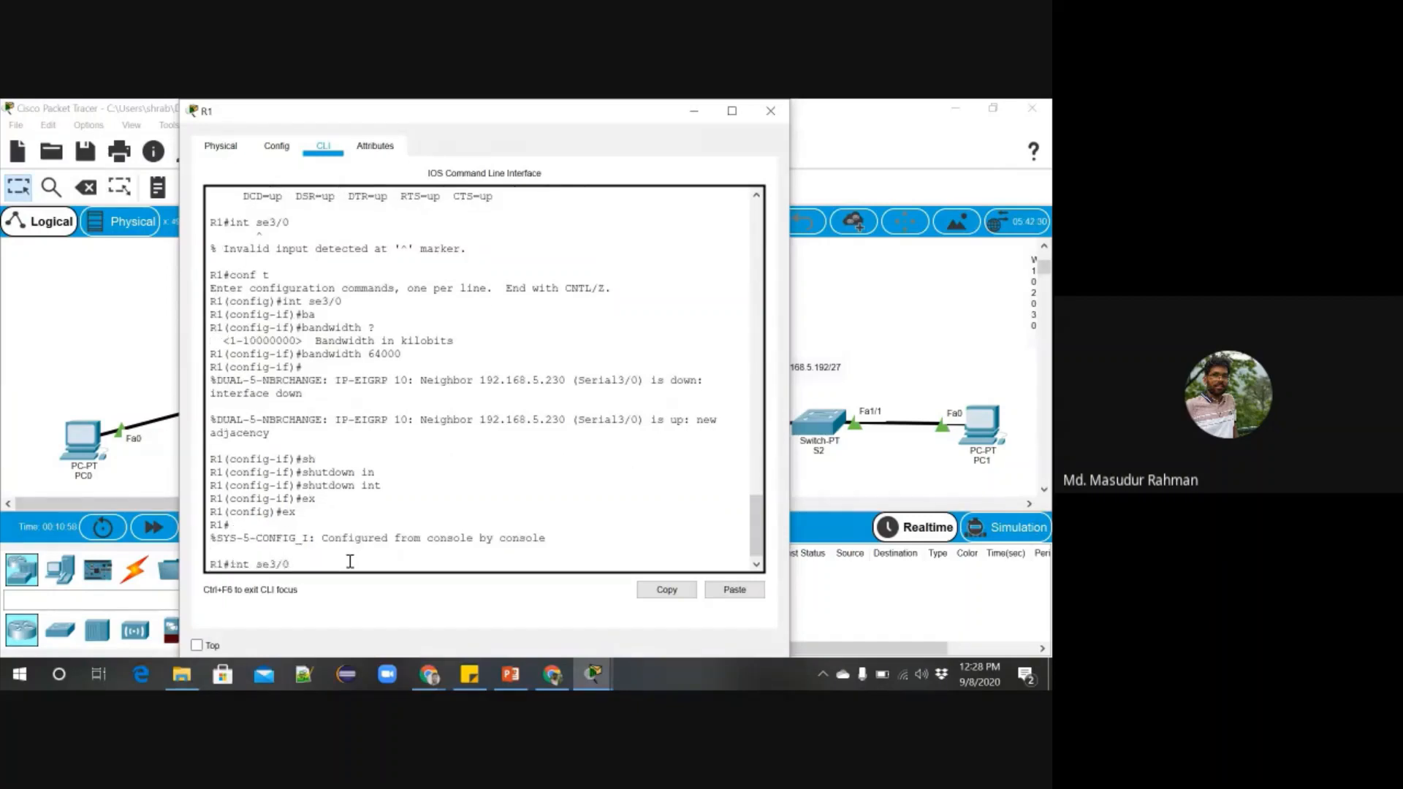
{"action": "key", "text": "Up"}
{"action": "key", "text": "Return"}
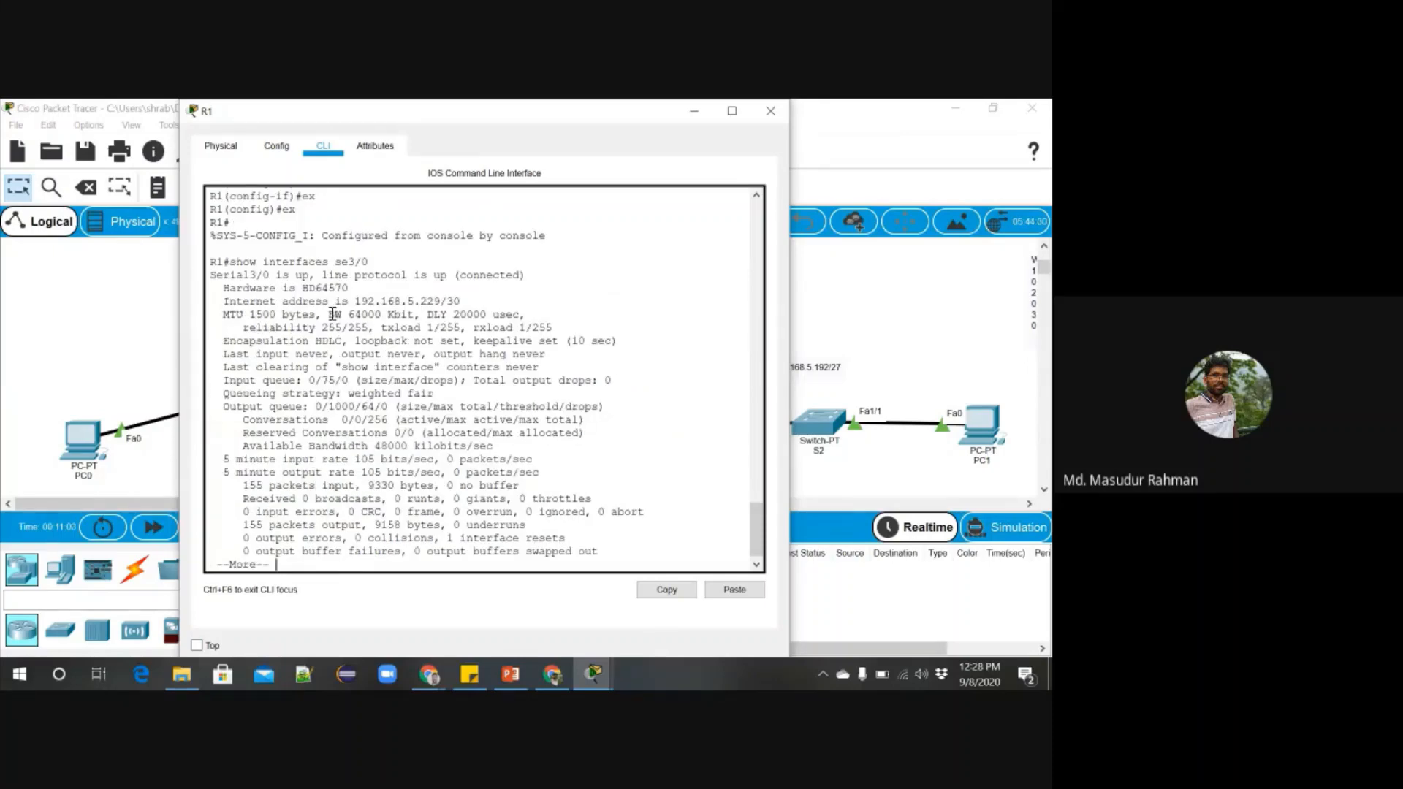
Examine the bandwidth in the new se3/0 output and compare it with the earlier interface and EIGRP topology output.
{"action": "left_click_drag", "start_coordinate": [328, 314], "coordinate": [416, 315]}
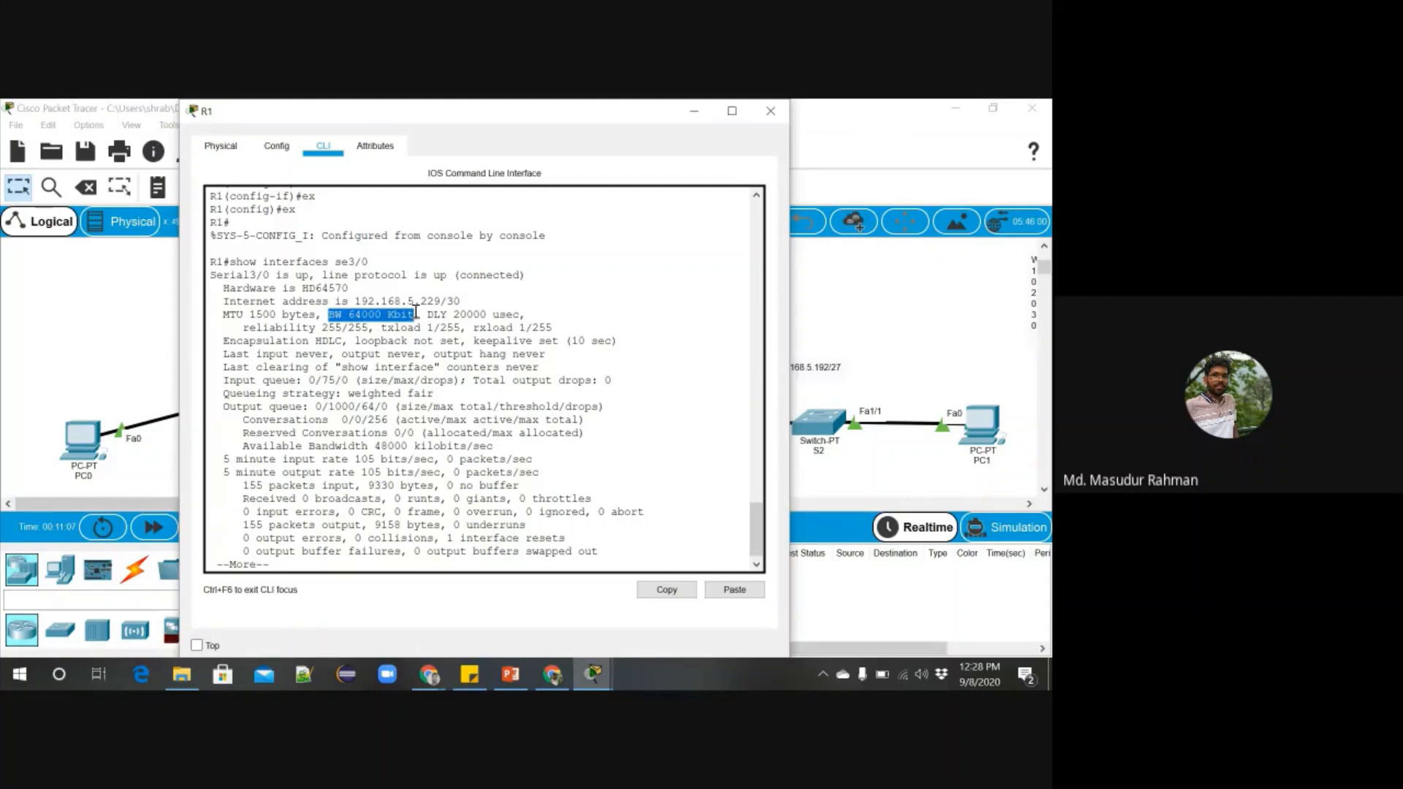
{"action": "scroll", "coordinate": [391, 371], "scroll_direction": "up", "scroll_amount": 15}
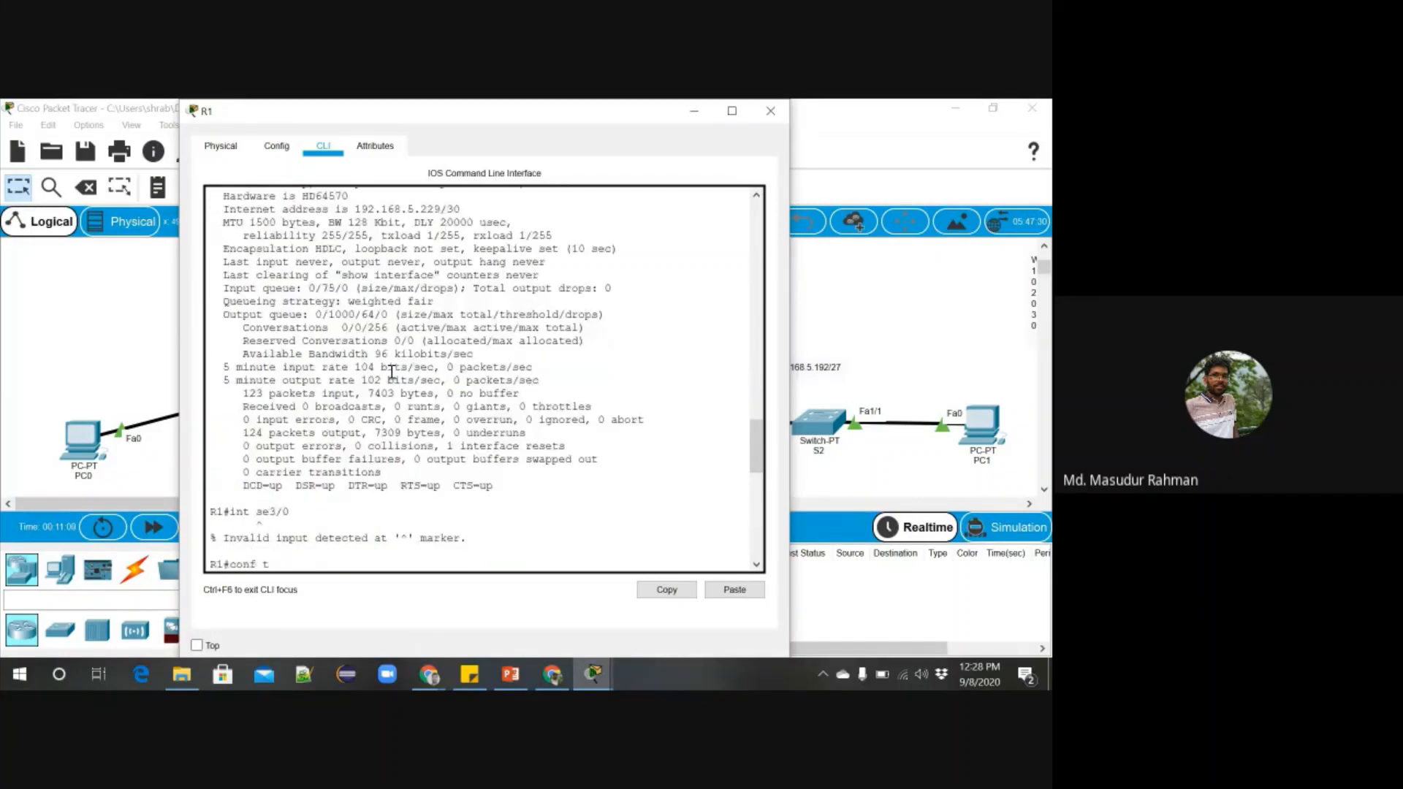
{"action": "scroll", "coordinate": [391, 371], "scroll_direction": "up", "scroll_amount": 5}
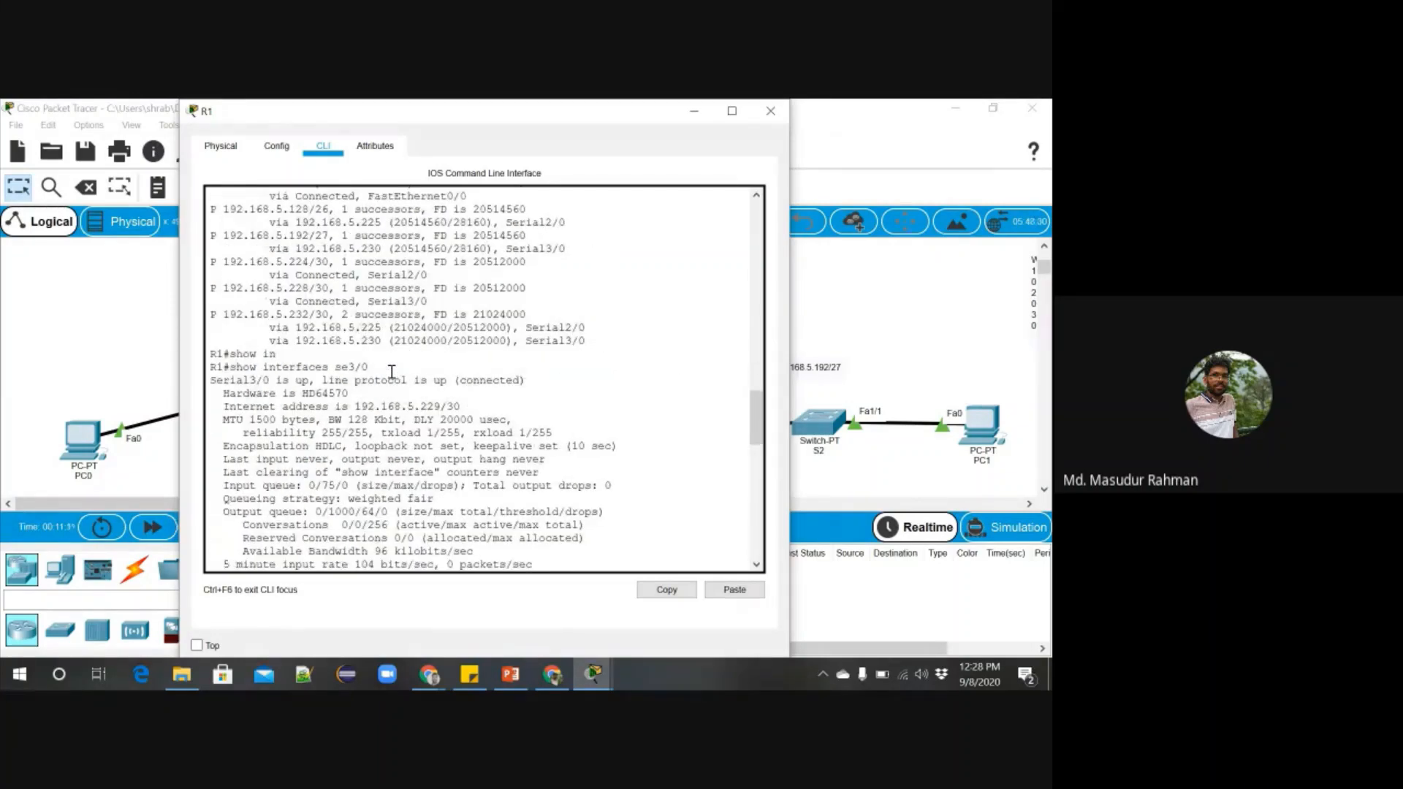
Compare the bandwidth in the earlier and current se3/0 outputs, and page through the remaining output to the R1 prompt.
{"action": "scroll", "coordinate": [371, 426], "scroll_direction": "down", "scroll_amount": 20}
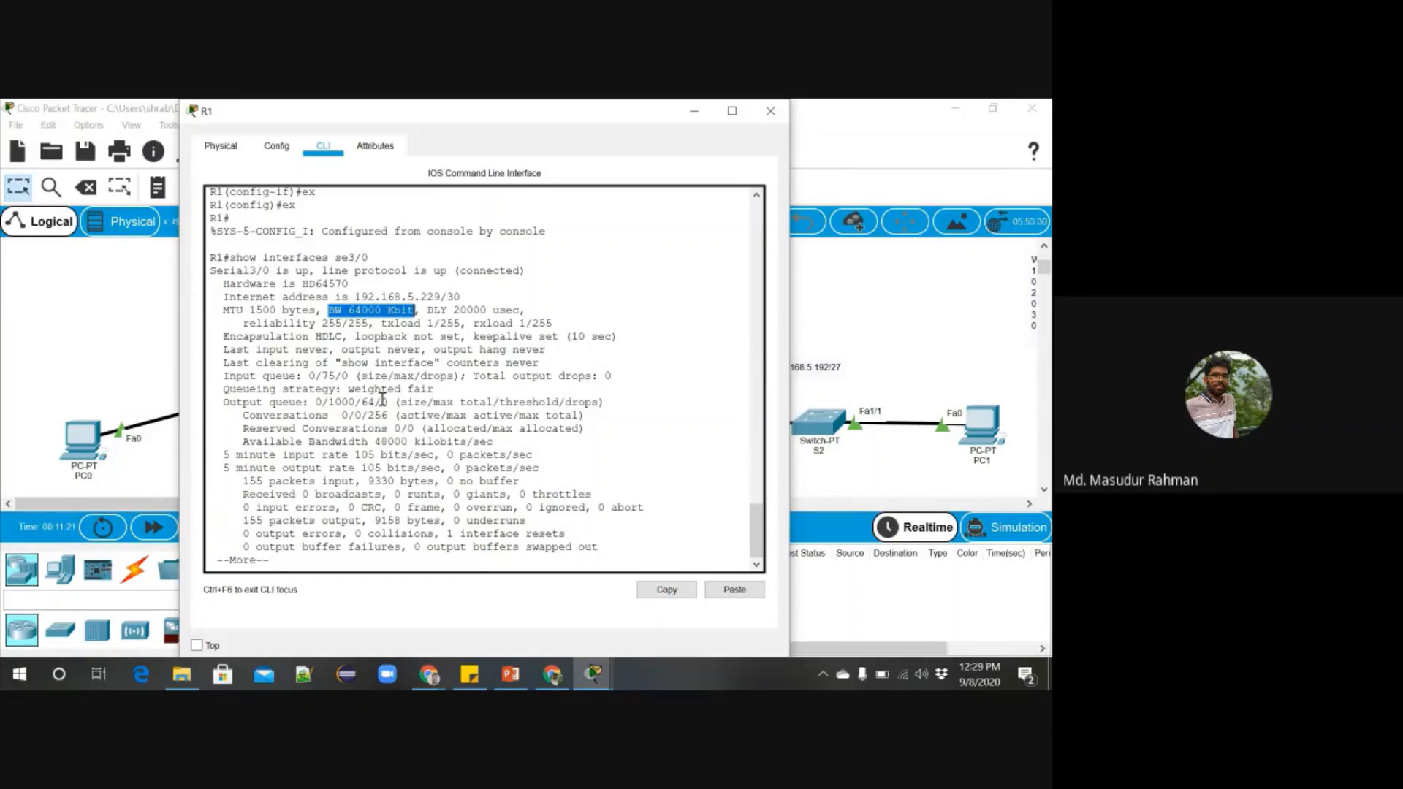
{"action": "scroll", "coordinate": [382, 398], "scroll_direction": "up", "scroll_amount": 3}
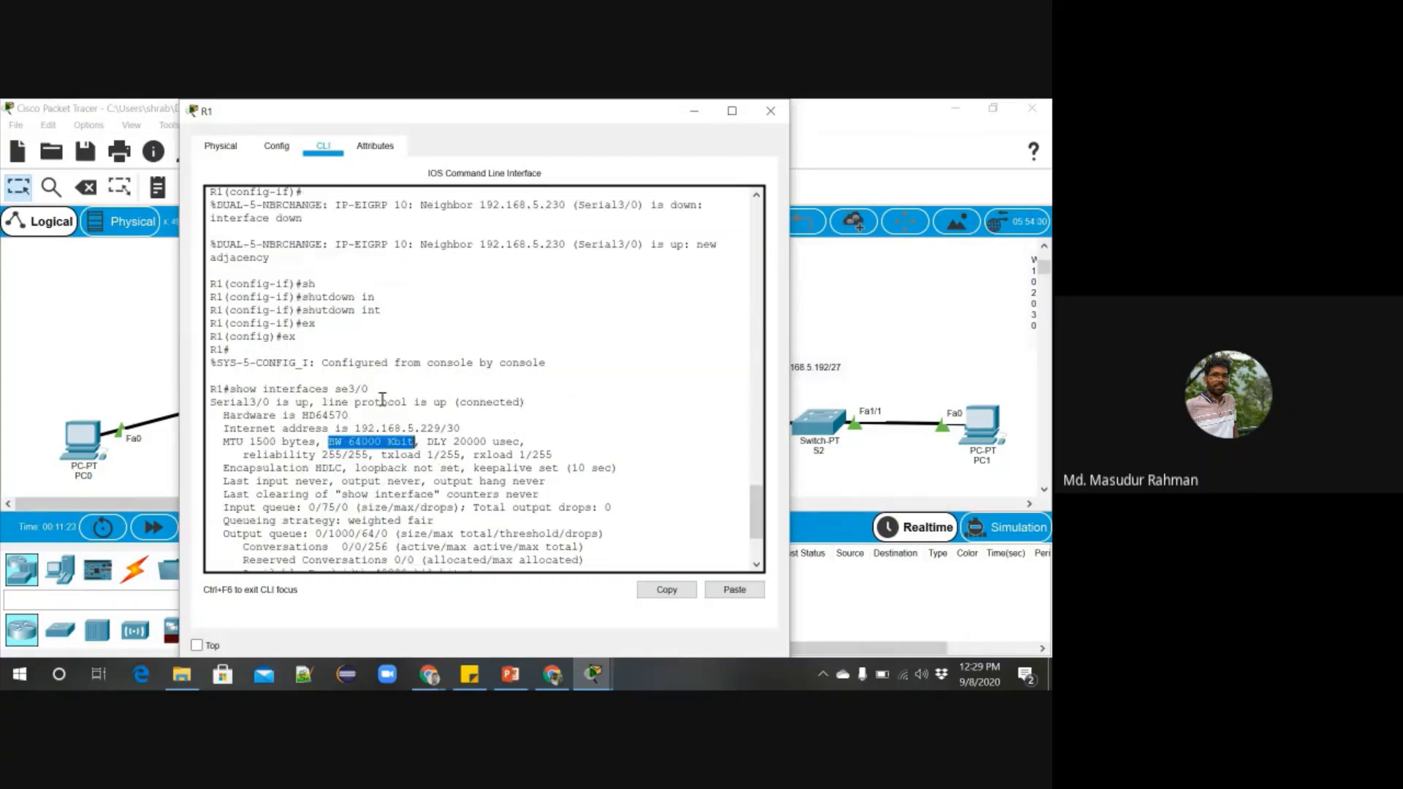
{"action": "scroll", "coordinate": [382, 399], "scroll_direction": "up", "scroll_amount": 3}
{"action": "scroll", "coordinate": [382, 398], "scroll_direction": "up", "scroll_amount": 15}
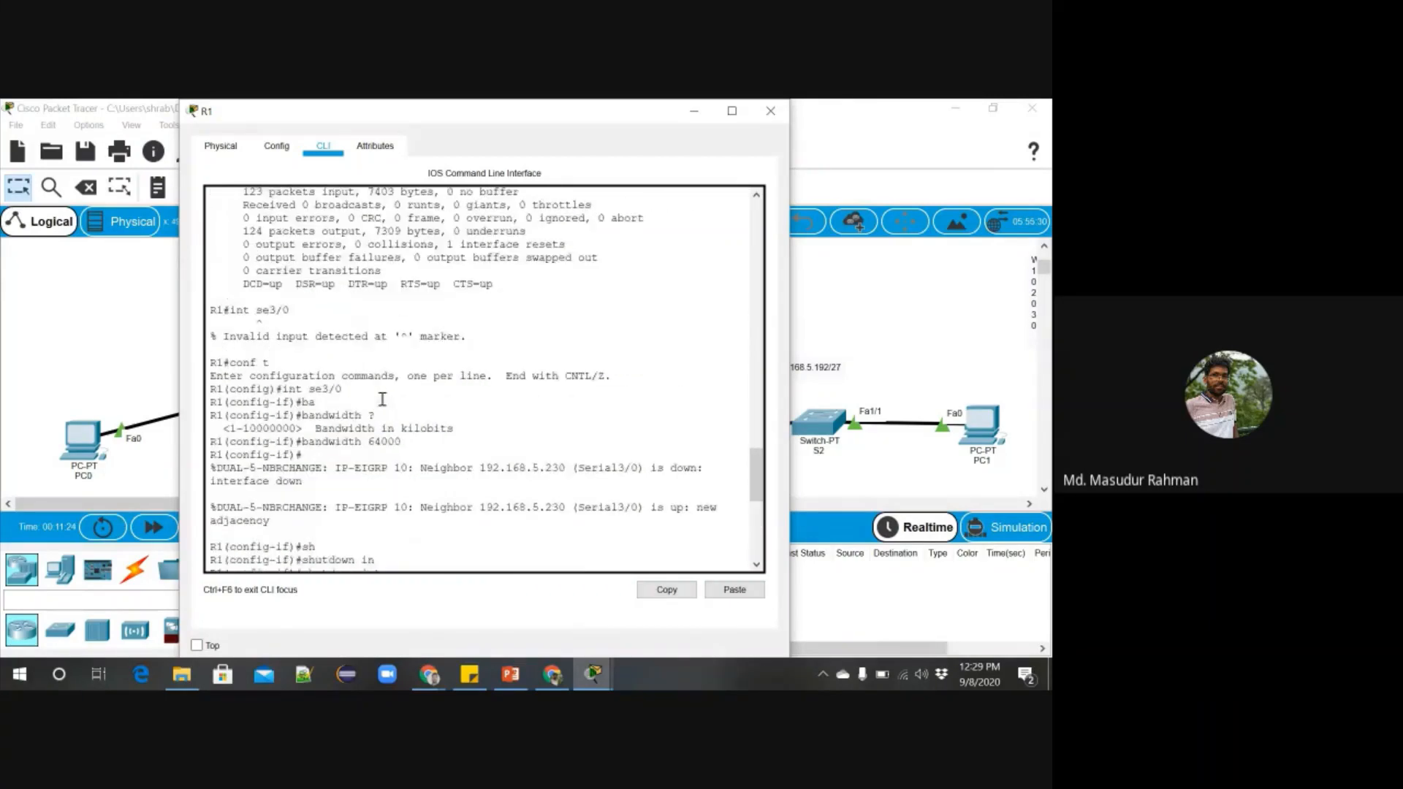
{"action": "scroll", "coordinate": [382, 400], "scroll_direction": "down", "scroll_amount": 2}
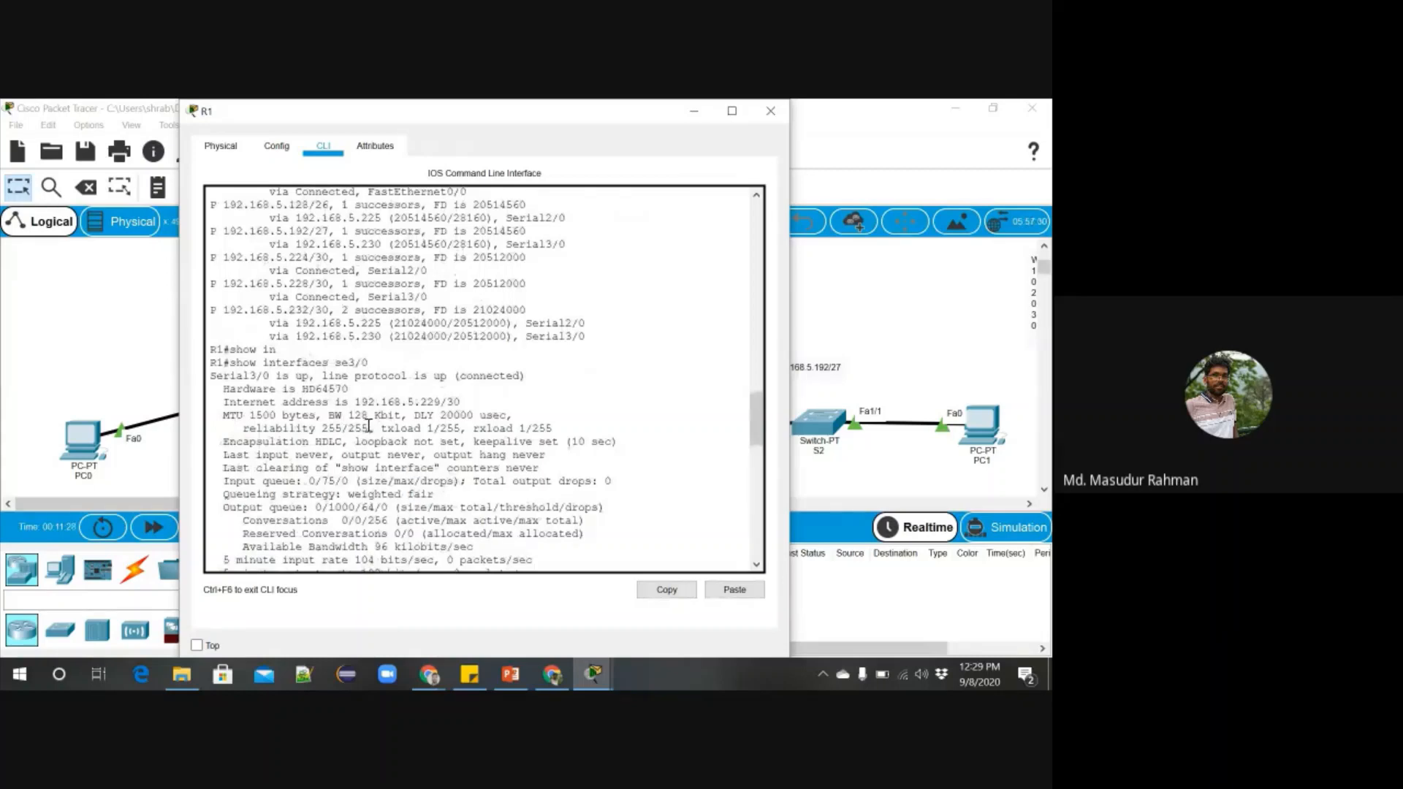
{"action": "scroll", "coordinate": [367, 427], "scroll_direction": "down", "scroll_amount": 8}
{"action": "scroll", "coordinate": [369, 426], "scroll_direction": "down", "scroll_amount": 12}
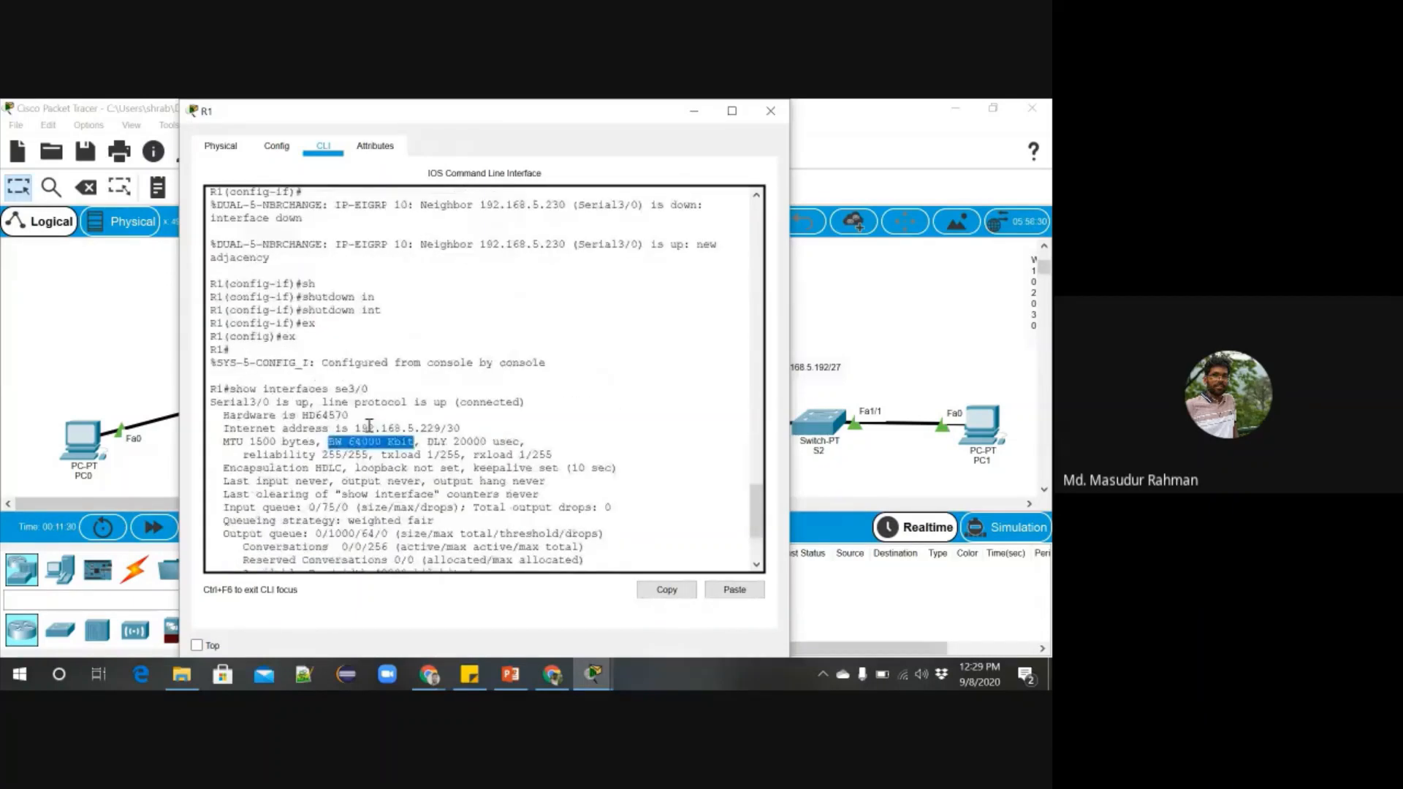
{"action": "left_click", "coordinate": [378, 561]}
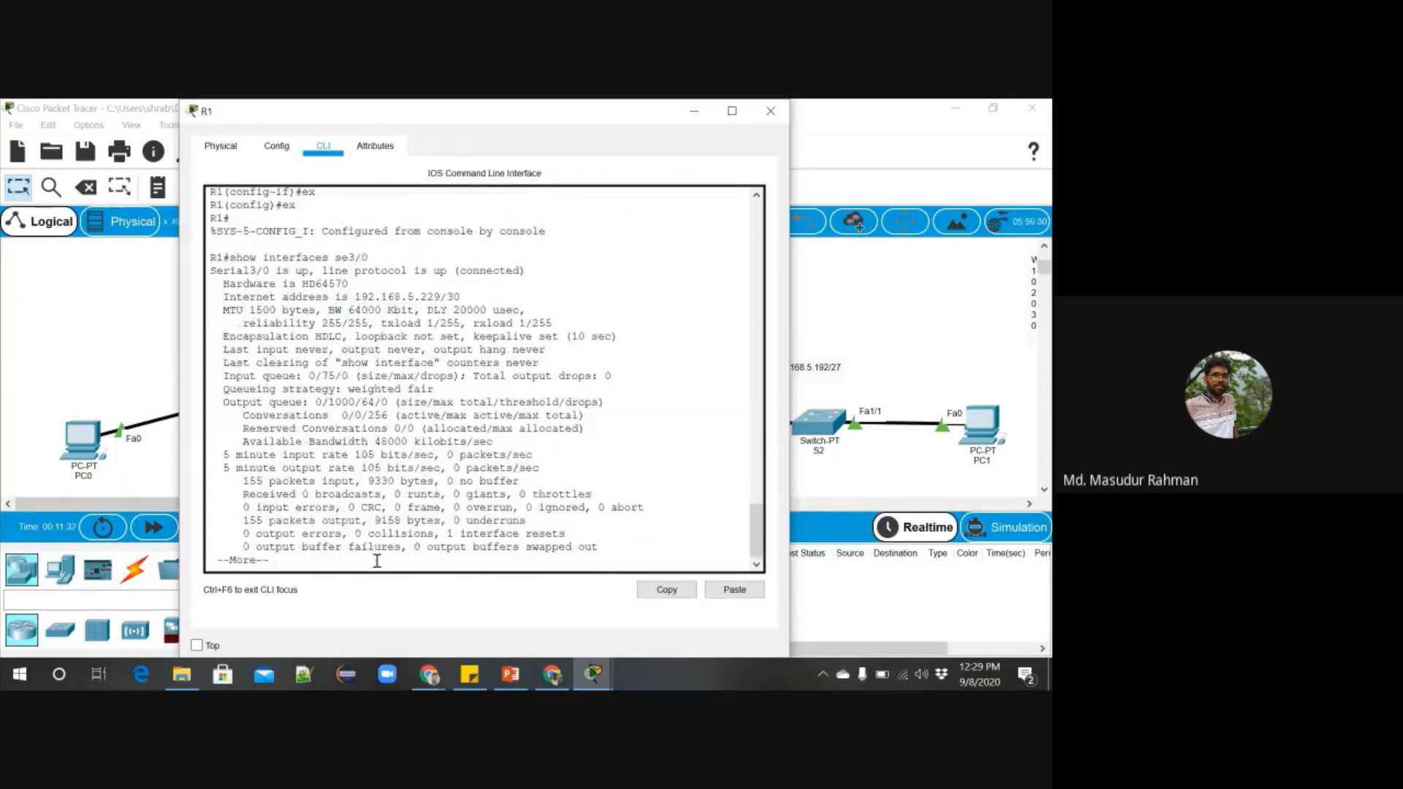
{"action": "key", "text": "space"}
{"action": "key", "text": "Return"}
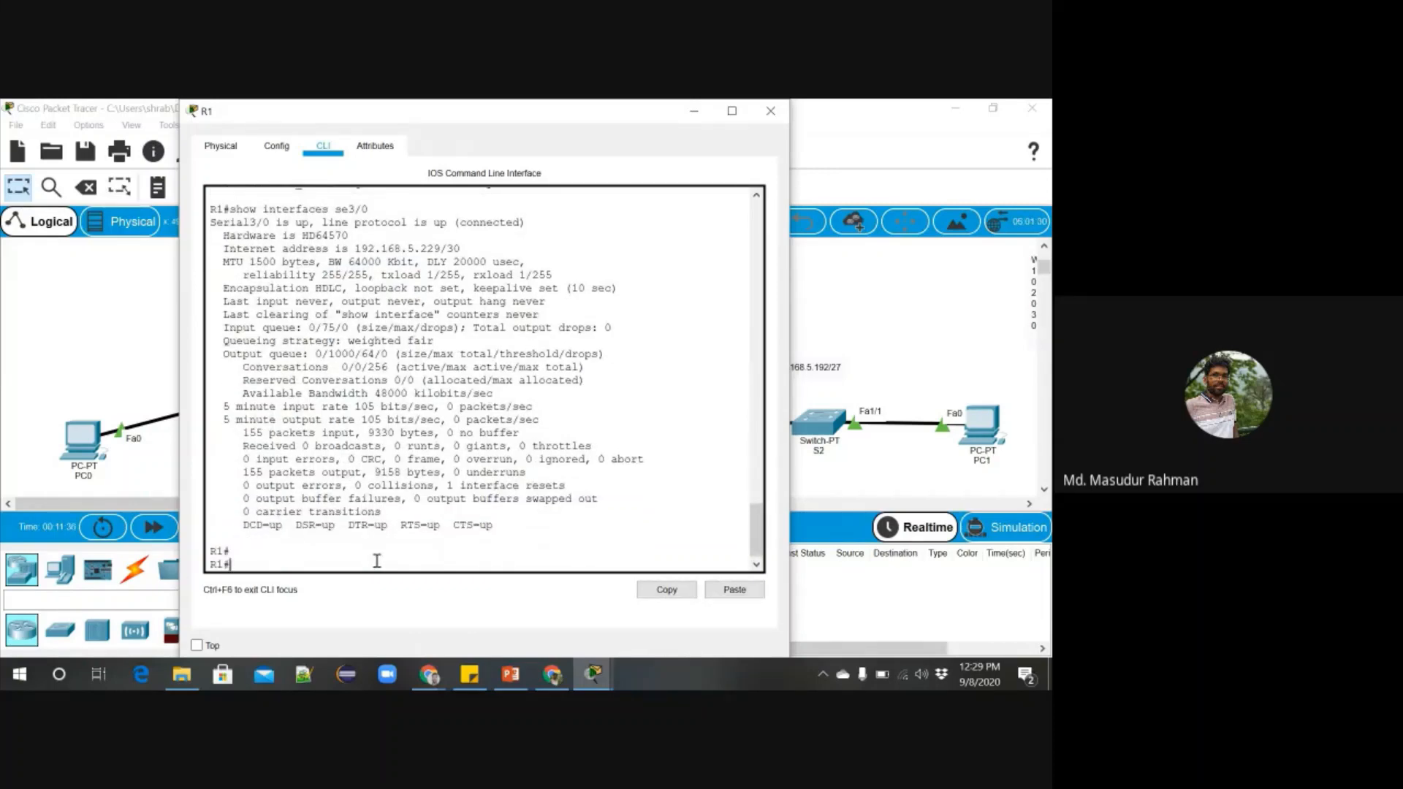
Enter R1's terminal configuration mode and open interface se3/0 again.
{"action": "type", "text": "conf"}
{"action": "key", "text": "Return"}
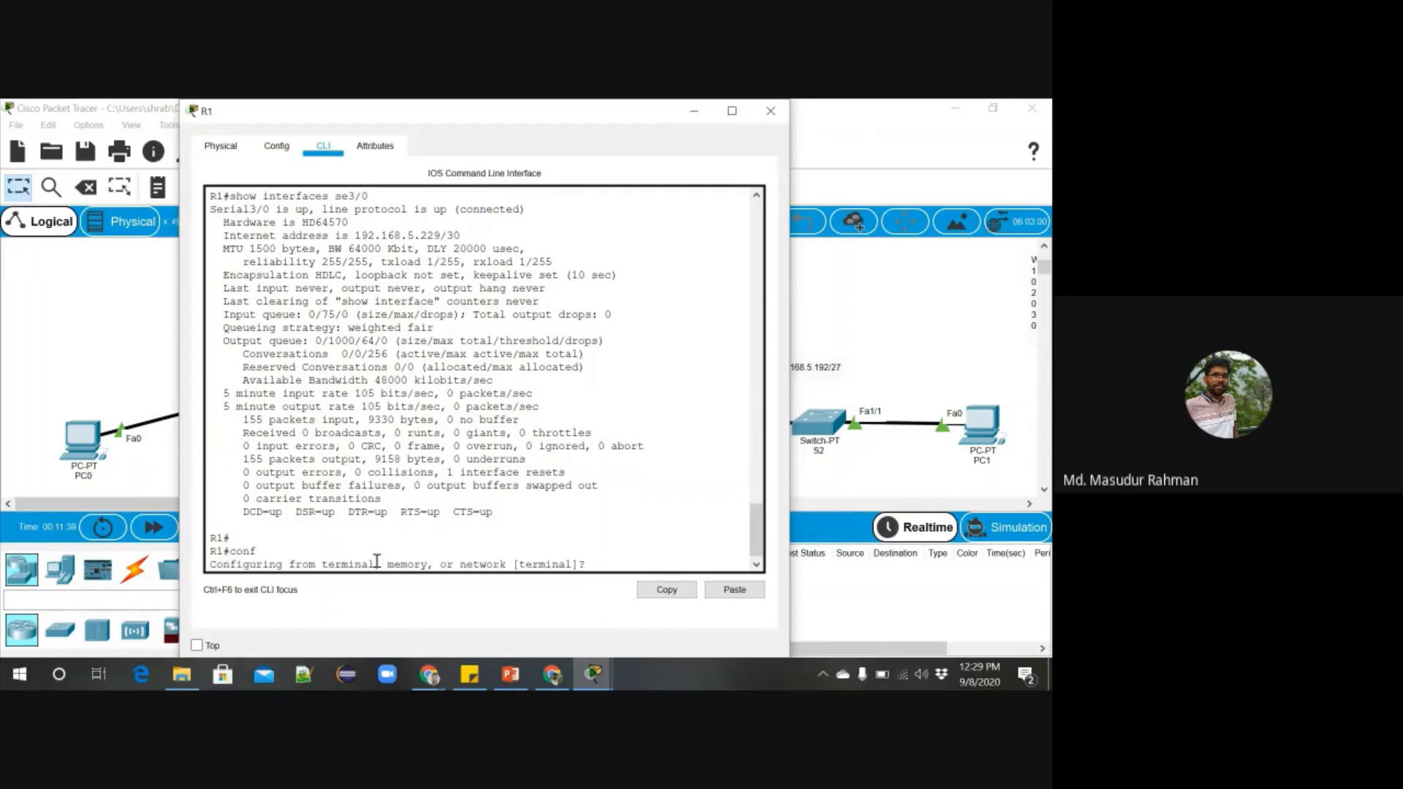
{"action": "type", "text": "t"}
{"action": "key", "text": "Return"}
{"action": "type", "text": "int"}
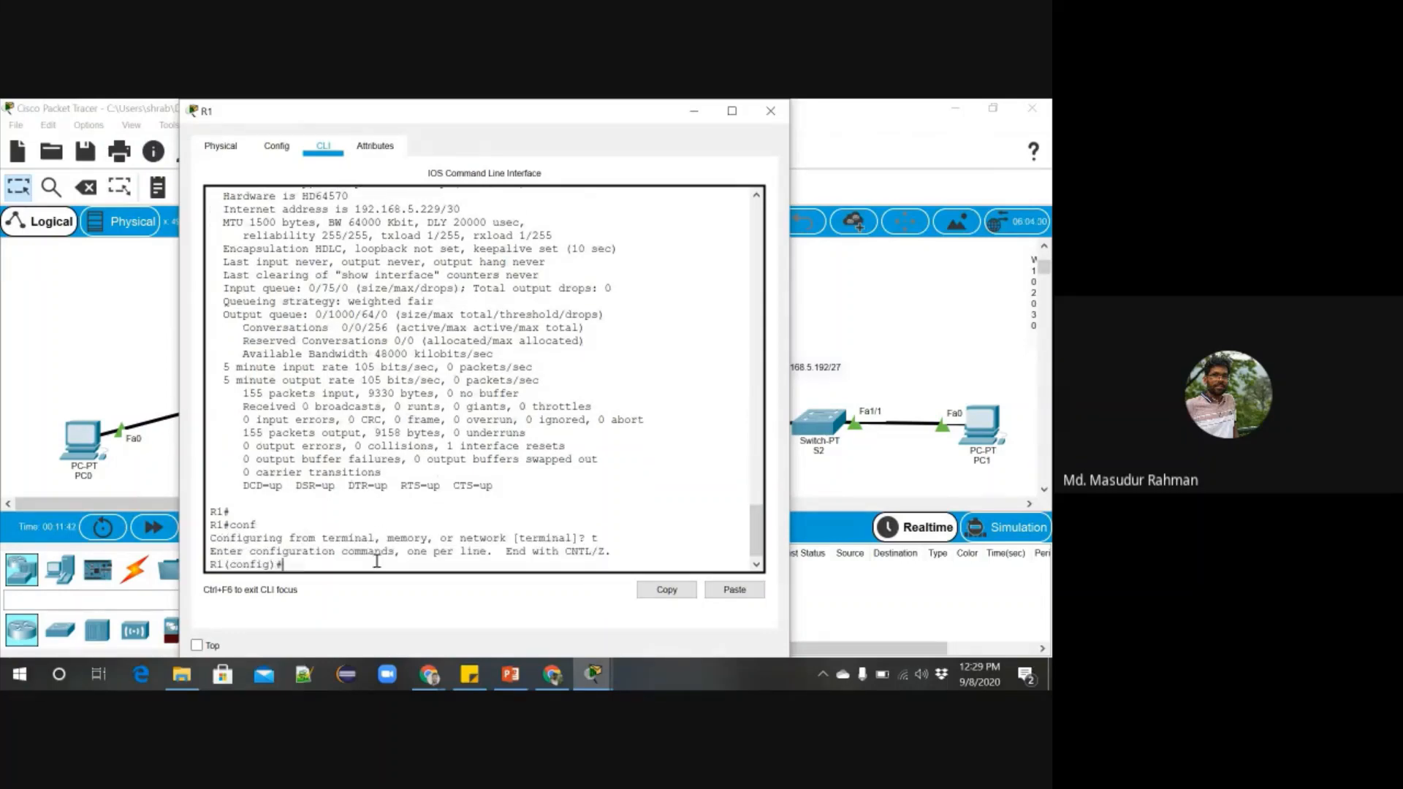
{"action": "type", "text": " se3/0"}
{"action": "key", "text": "Return"}
Set the se3/0 interface's bandwidth to 64 kilobits and exit the configuration modes to the privileged prompt.
{"action": "type", "text": "ba"}
{"action": "key", "text": "Tab"}
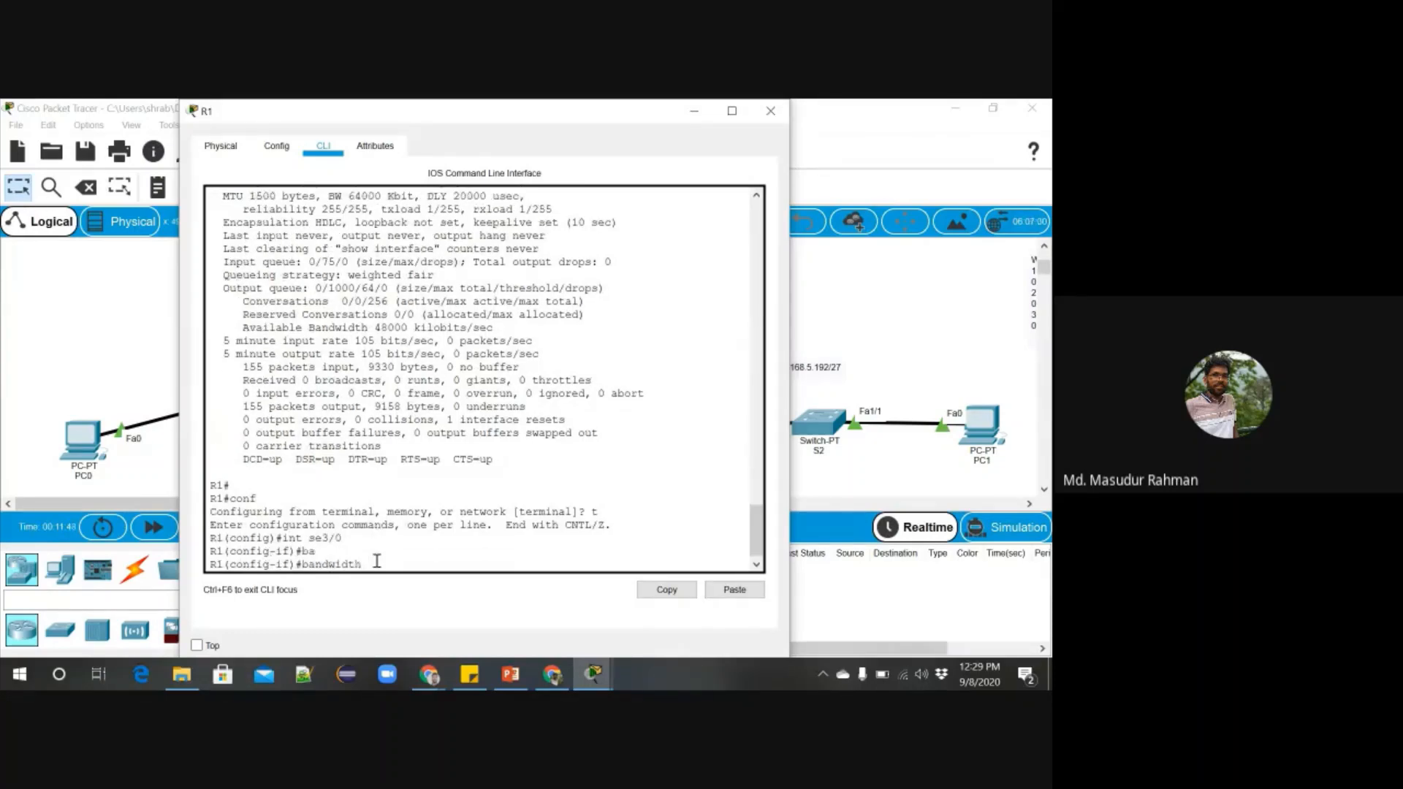
{"action": "type", "text": "64"}
{"action": "key", "text": "Return"}
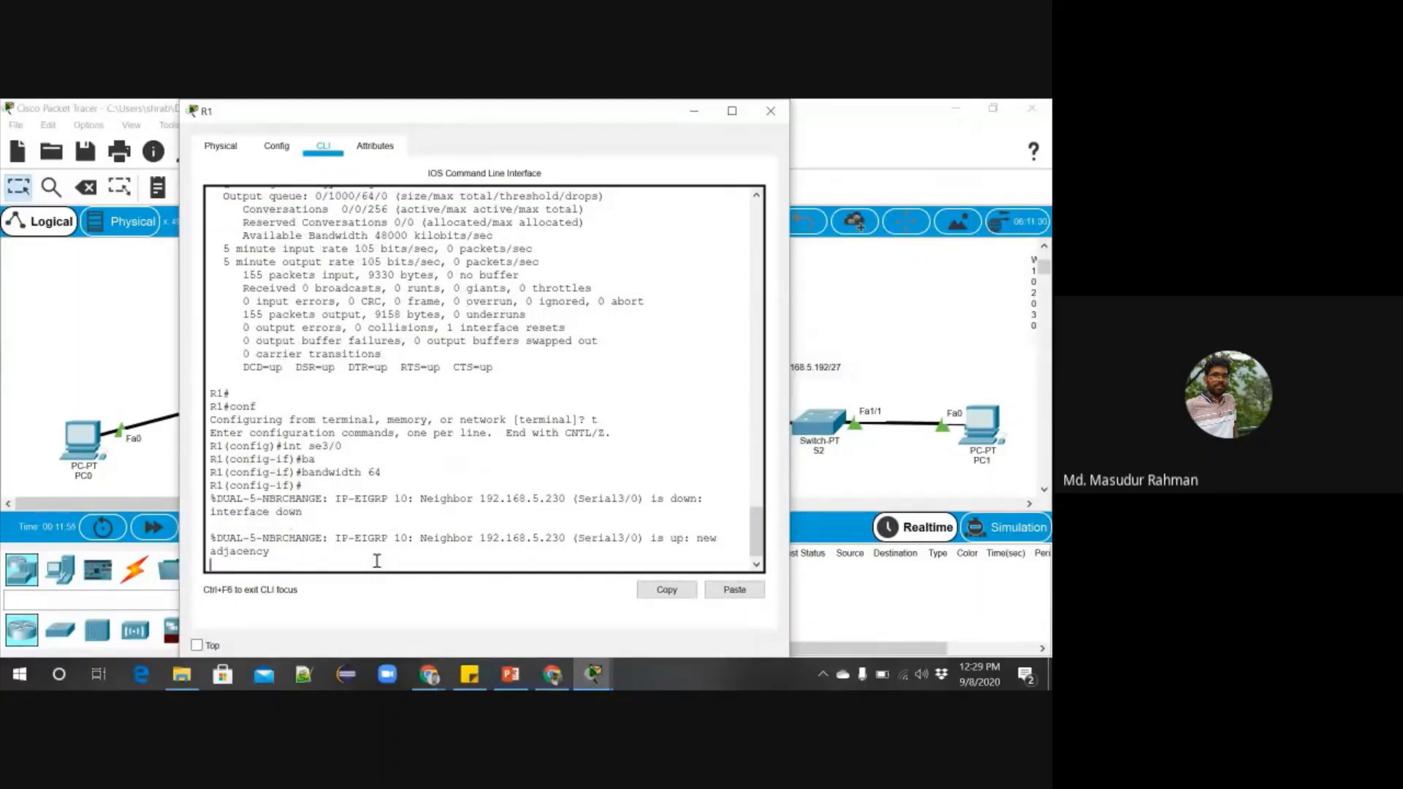
{"action": "key", "text": "Return"}
{"action": "key", "text": "Return"}
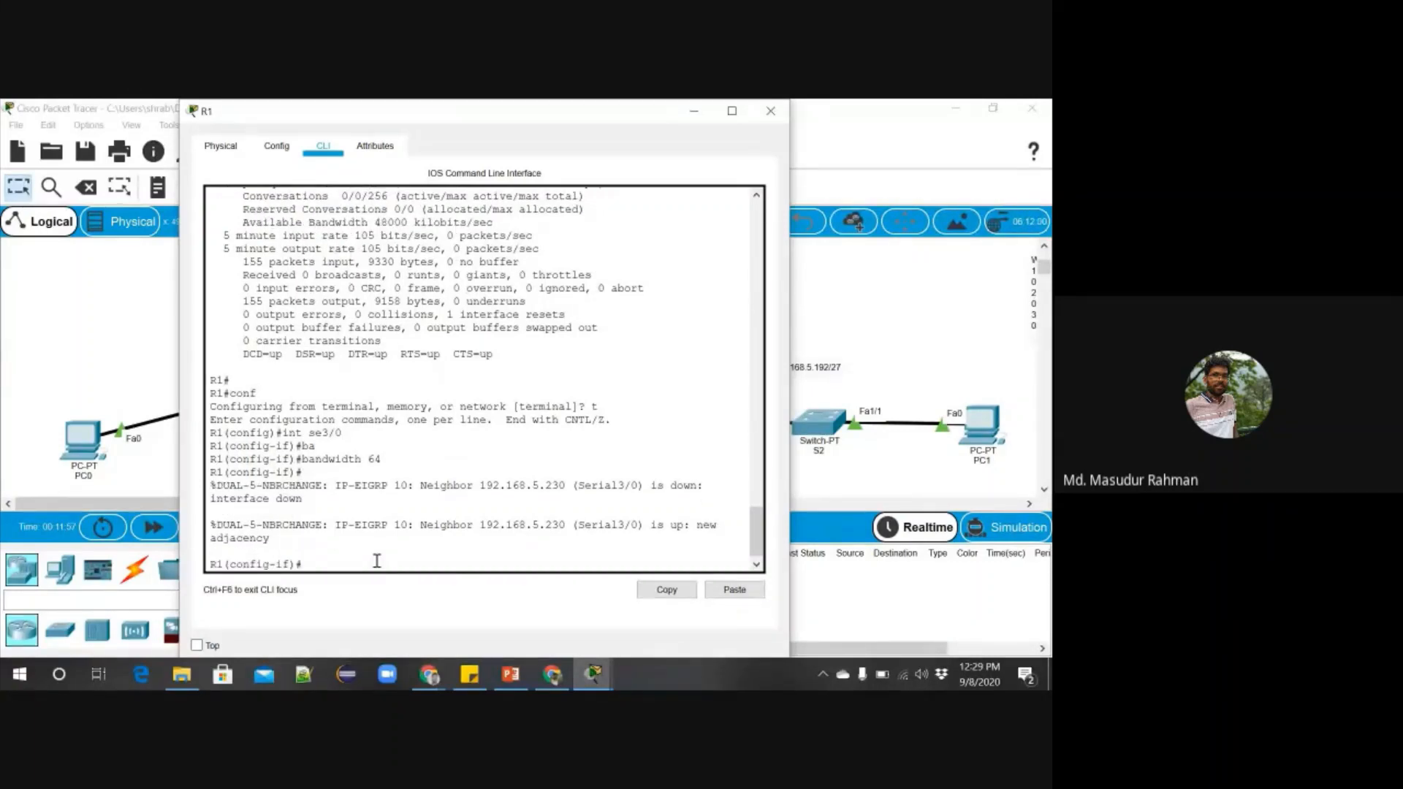
{"action": "type", "text": "ex"}
{"action": "key", "text": "Return"}
{"action": "type", "text": "ex"}
{"action": "key", "text": "Return"}
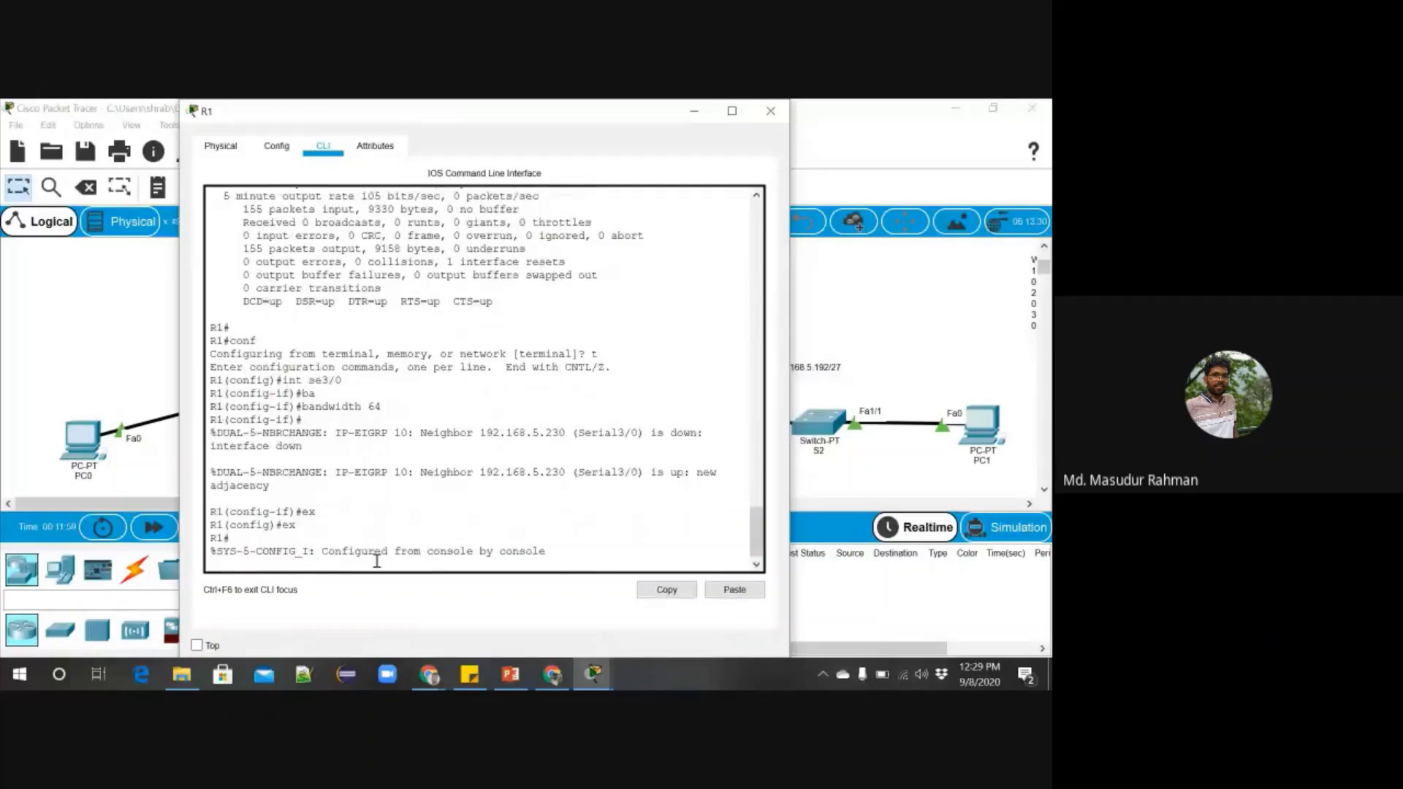
Rerun "show interfaces se3/0" on R1 and check the BW value through to the end of the output.
{"action": "key", "text": "Return"}
{"action": "key", "text": "Up"}
{"action": "key", "text": "Up"}
{"action": "key", "text": "Return"}
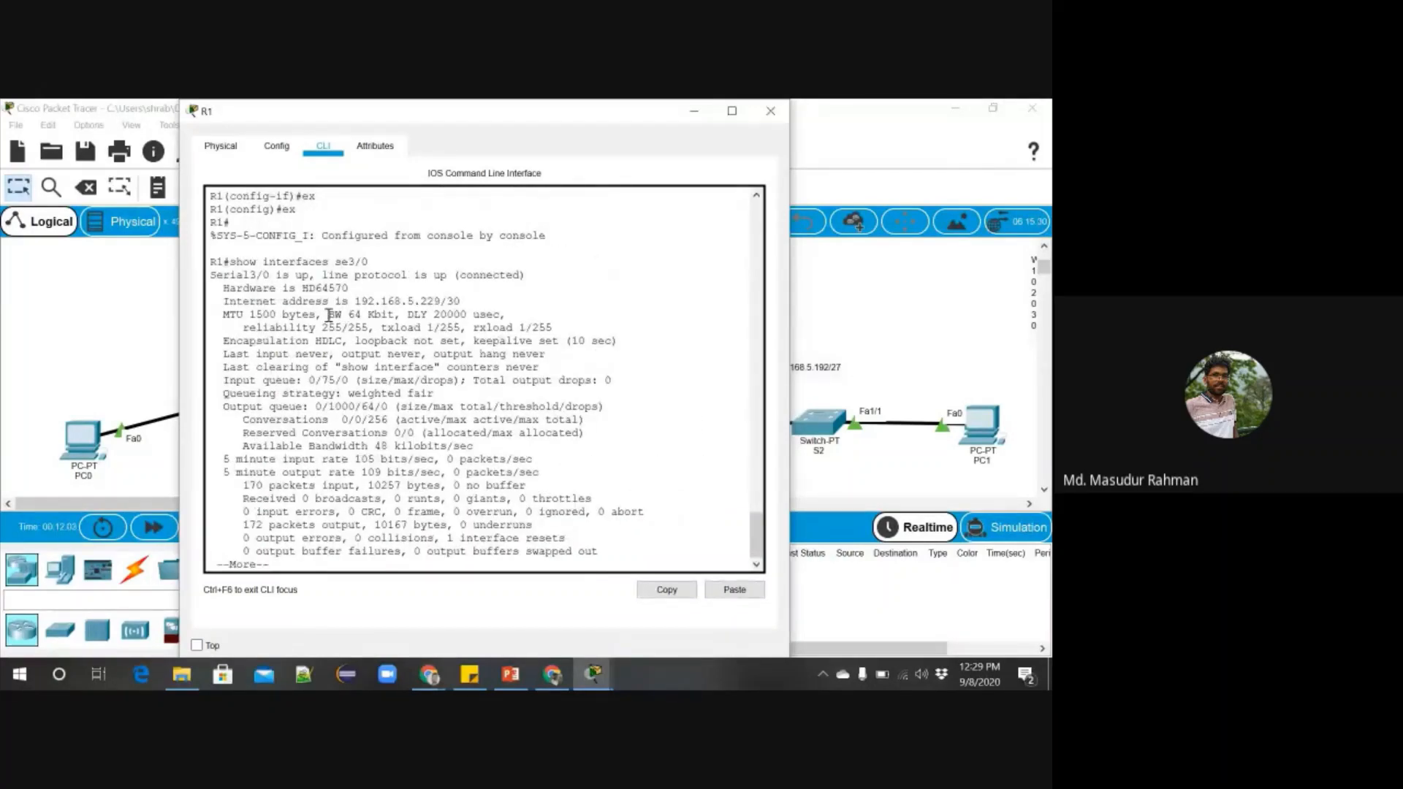
{"action": "left_click_drag", "start_coordinate": [329, 314], "coordinate": [397, 315]}
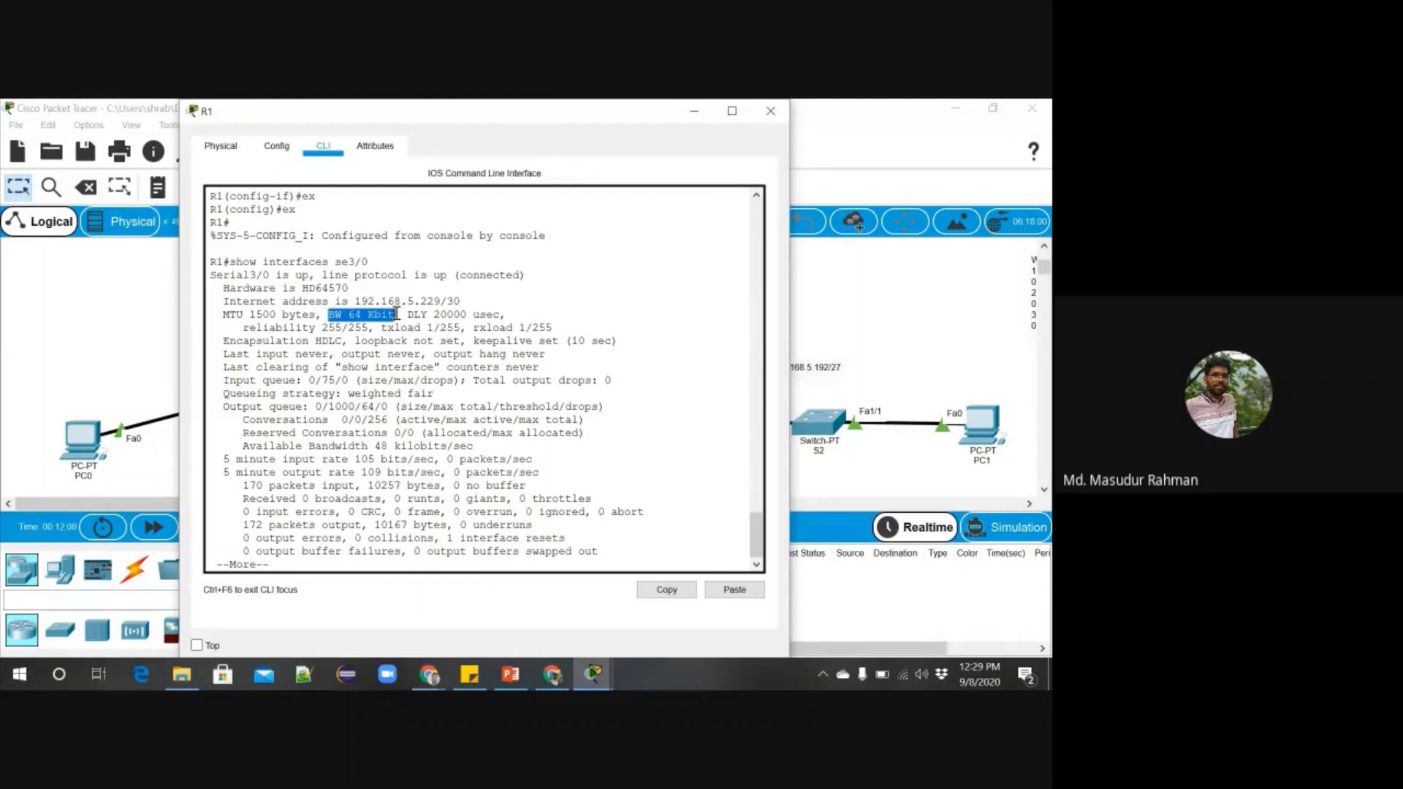
{"action": "left_click", "coordinate": [358, 552]}
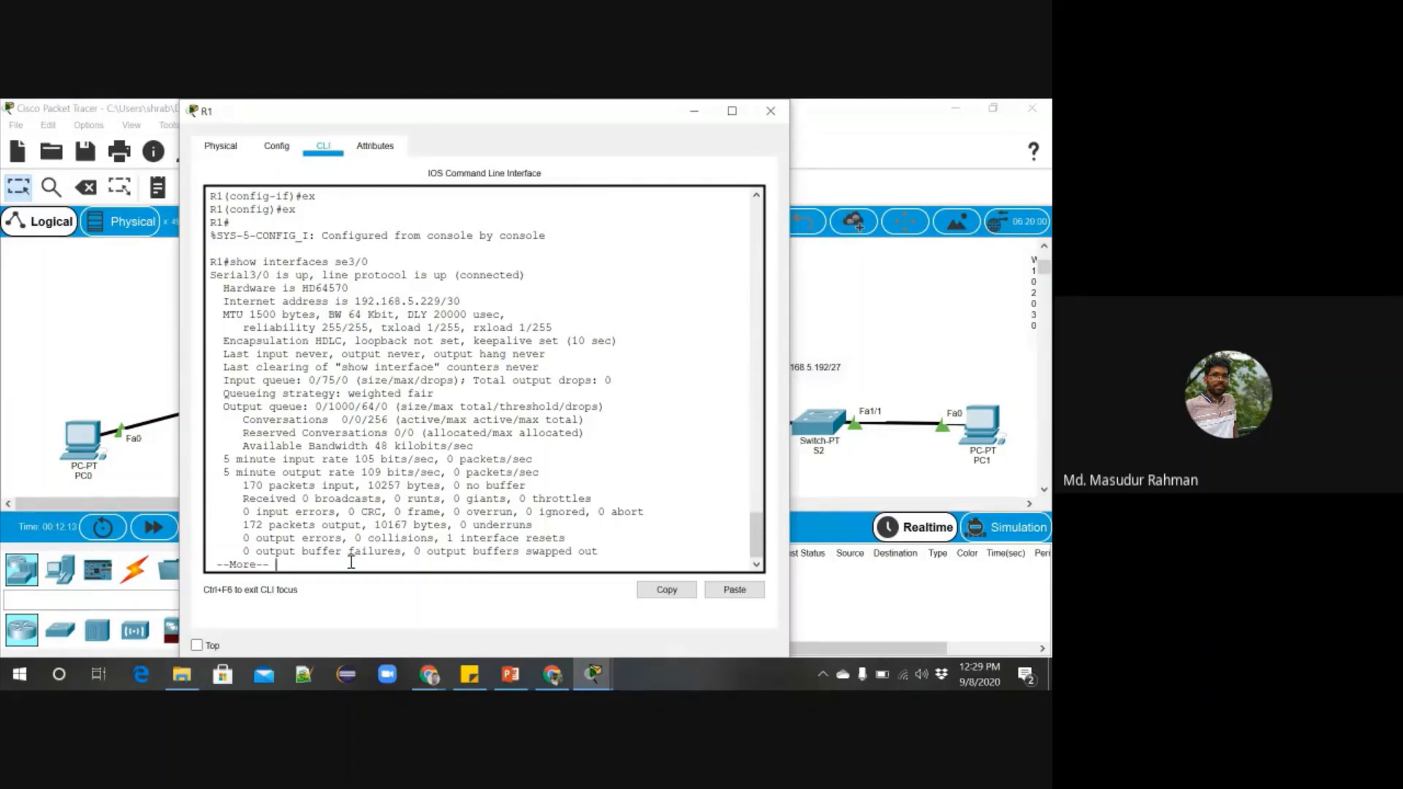
{"action": "key", "text": "space"}
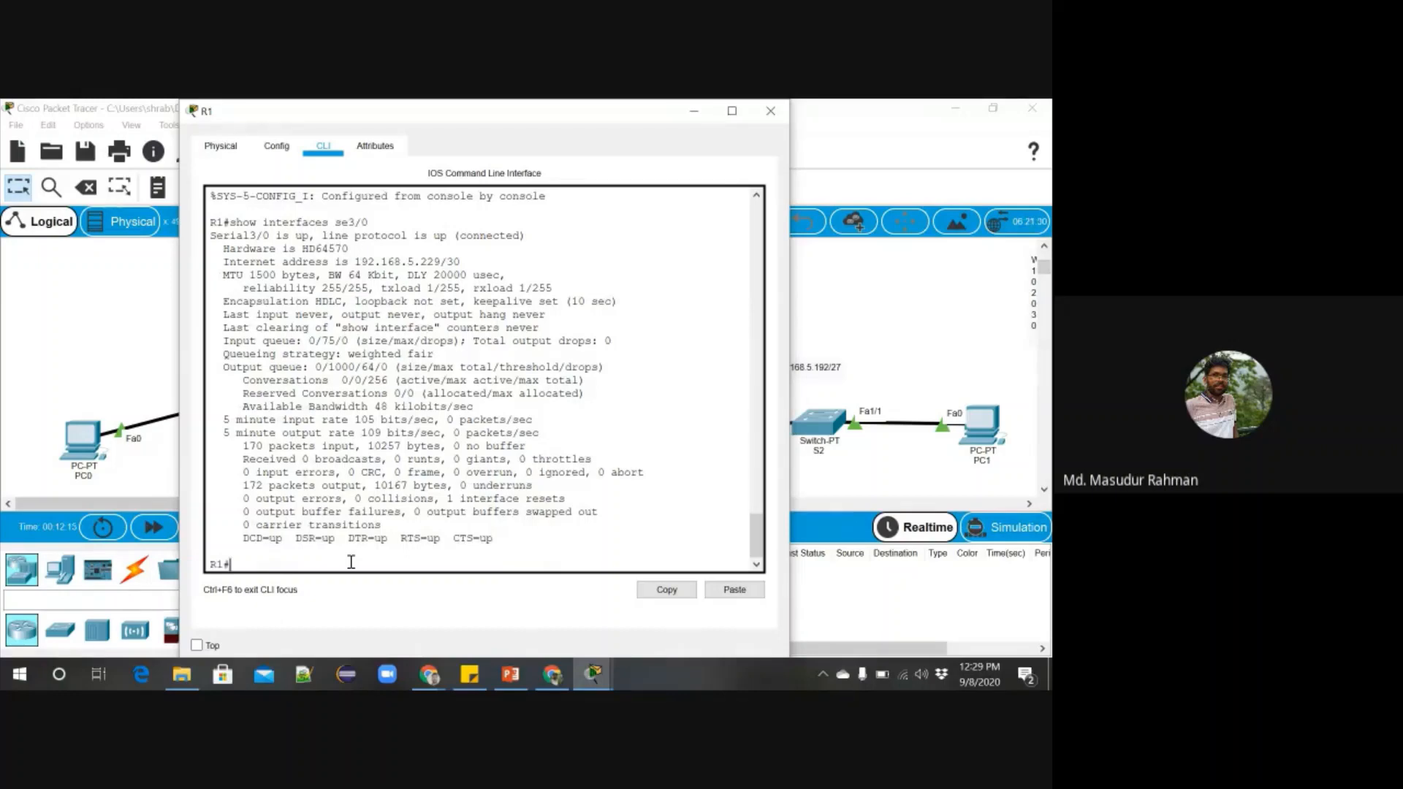
Display R1's EIGRP topology table with "show ip eigrp topology".
{"action": "type", "text": "show ip"}
{"action": "key", "text": "Tab"}
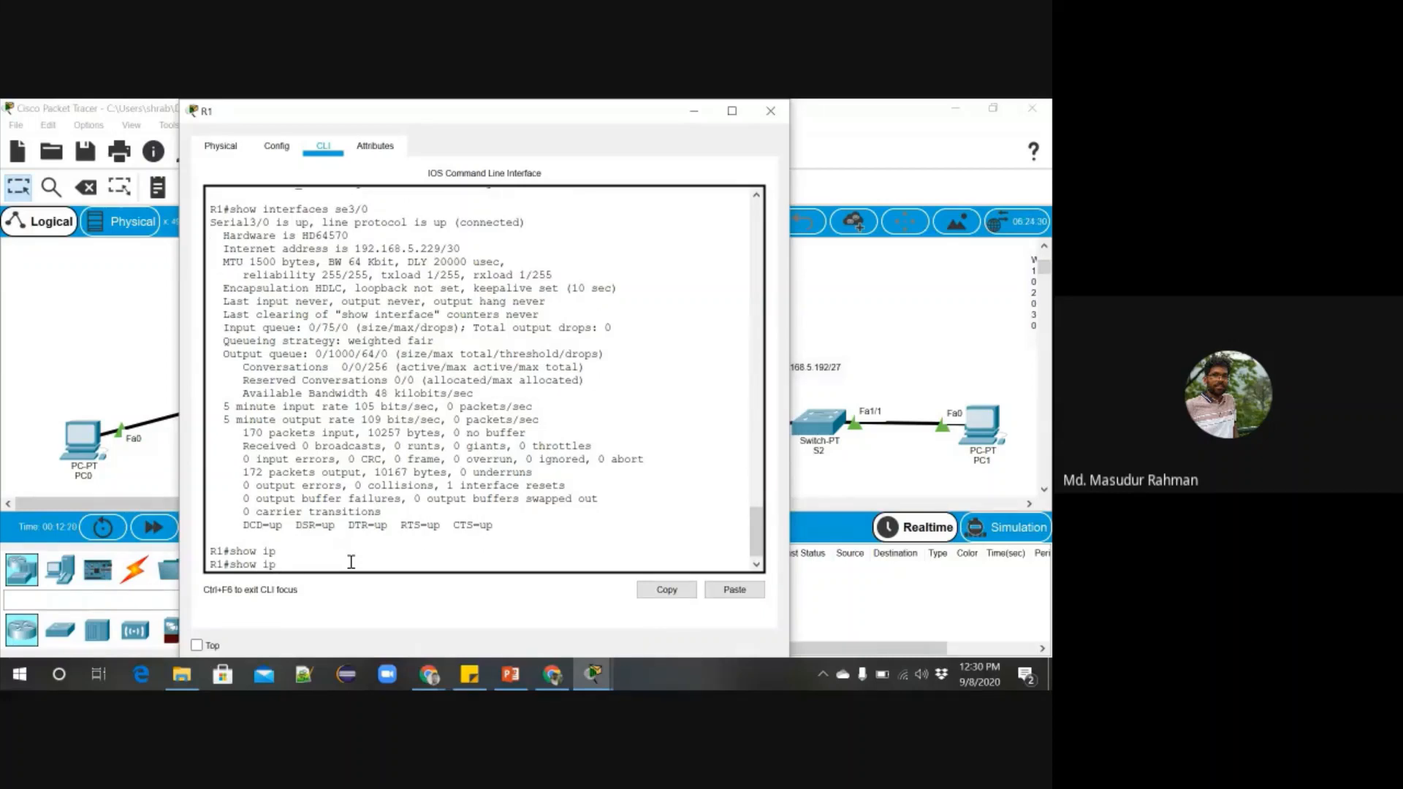
{"action": "type", "text": "ei"}
{"action": "key", "text": "Tab"}
{"action": "type", "text": "top"}
{"action": "key", "text": "Tab"}
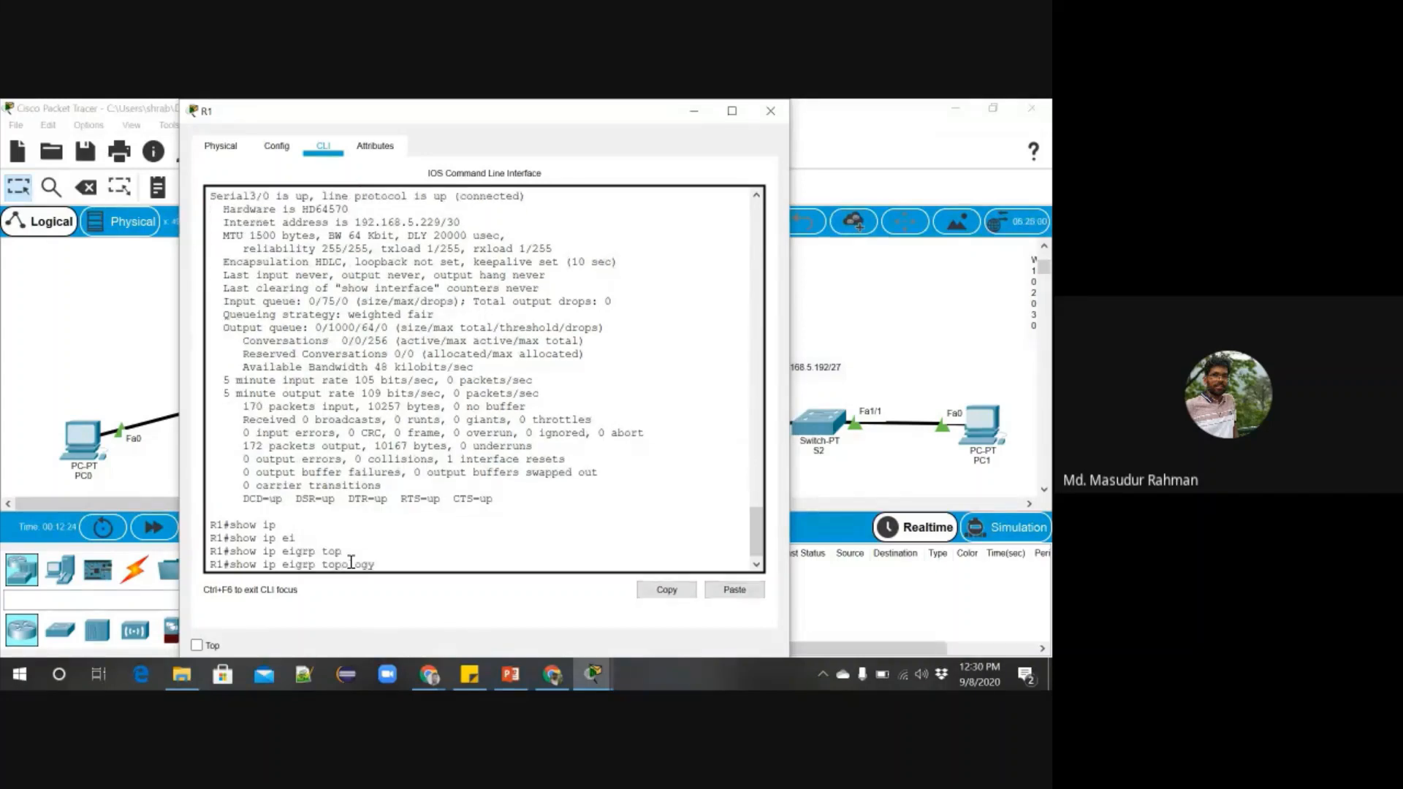
{"action": "key", "text": "Return"}
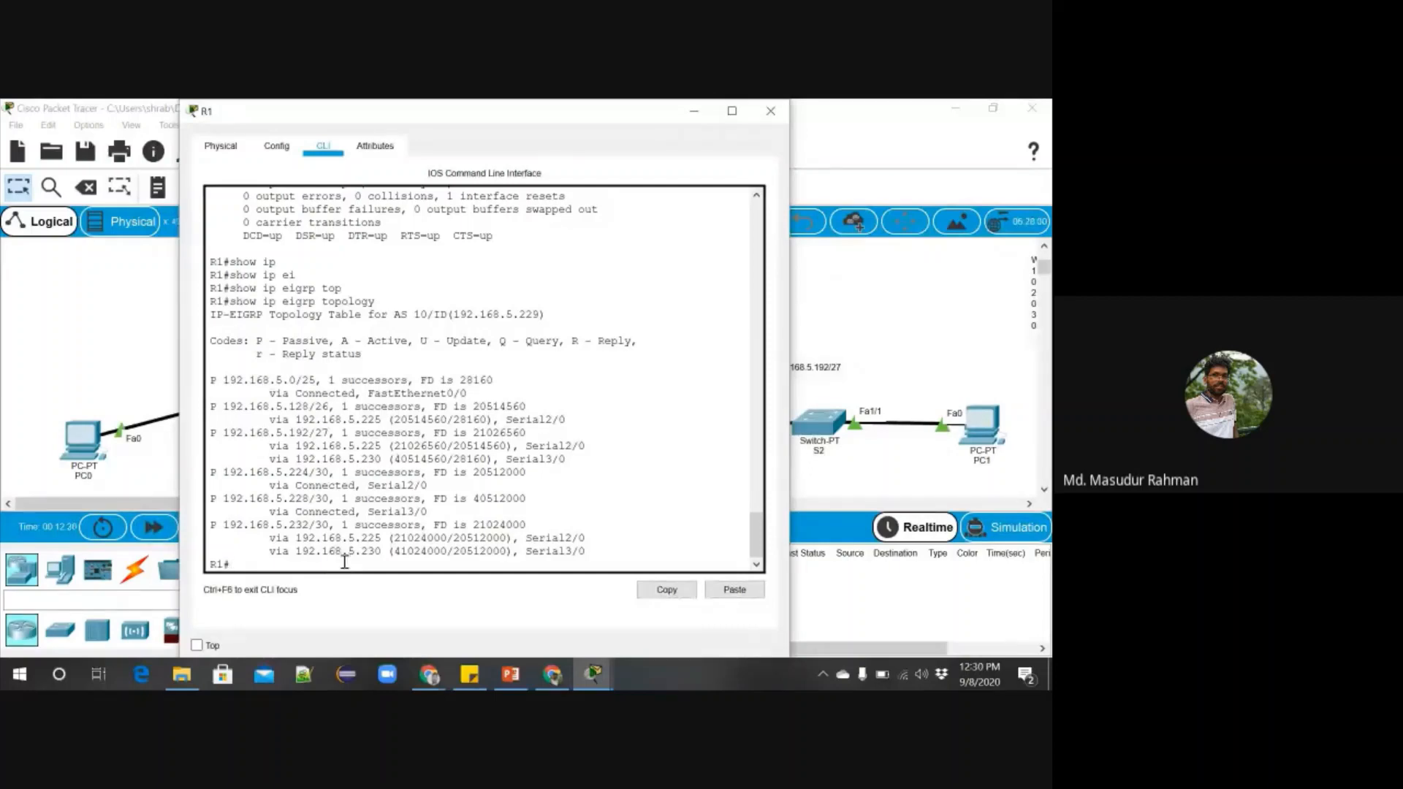
Examine the 192.168.5.232/30 entry in R1's topology table, comparing the metrics of its Serial2/0 and Serial3/0 paths with the feasible distance.
{"action": "left_click_drag", "start_coordinate": [211, 524], "coordinate": [590, 554]}
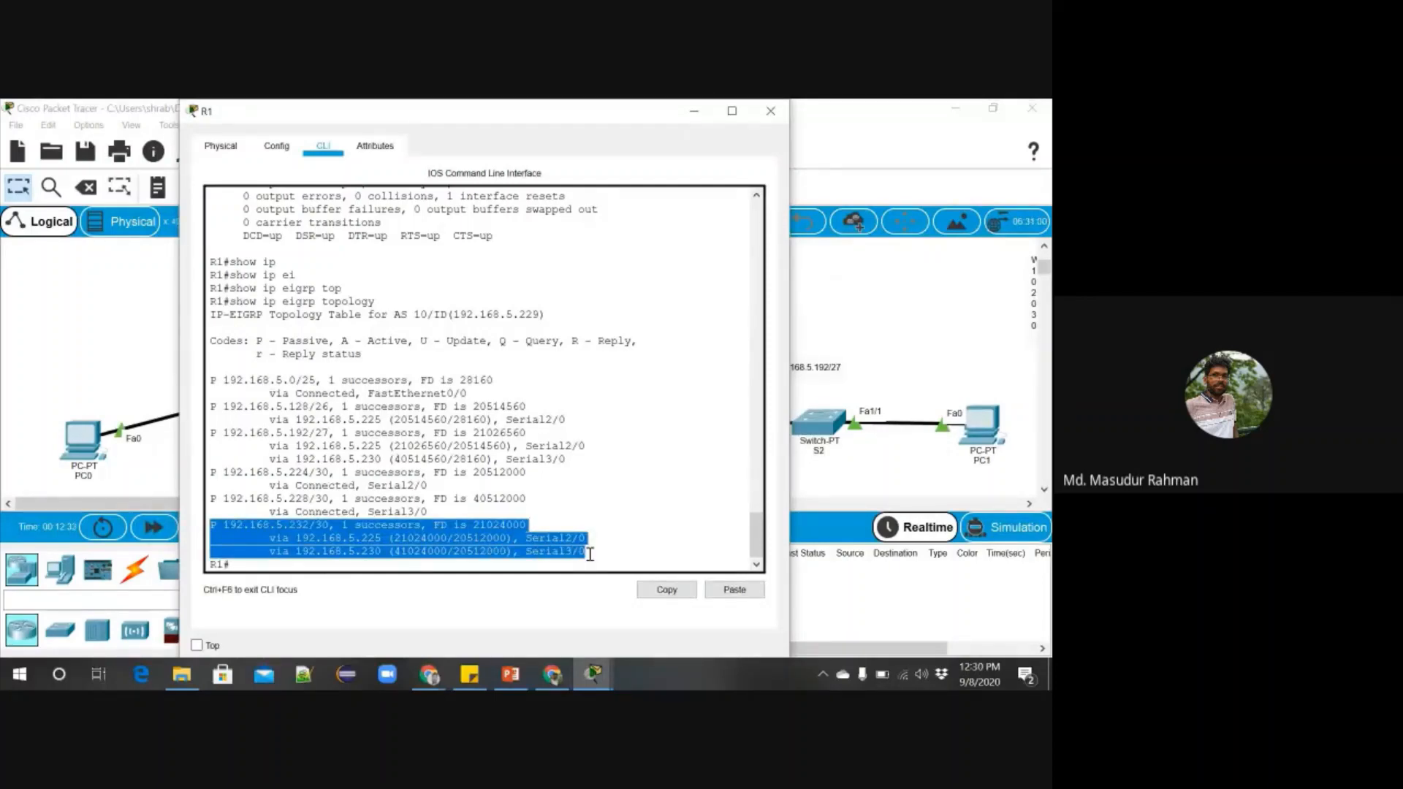
{"action": "mouse_move", "coordinate": [598, 677]}
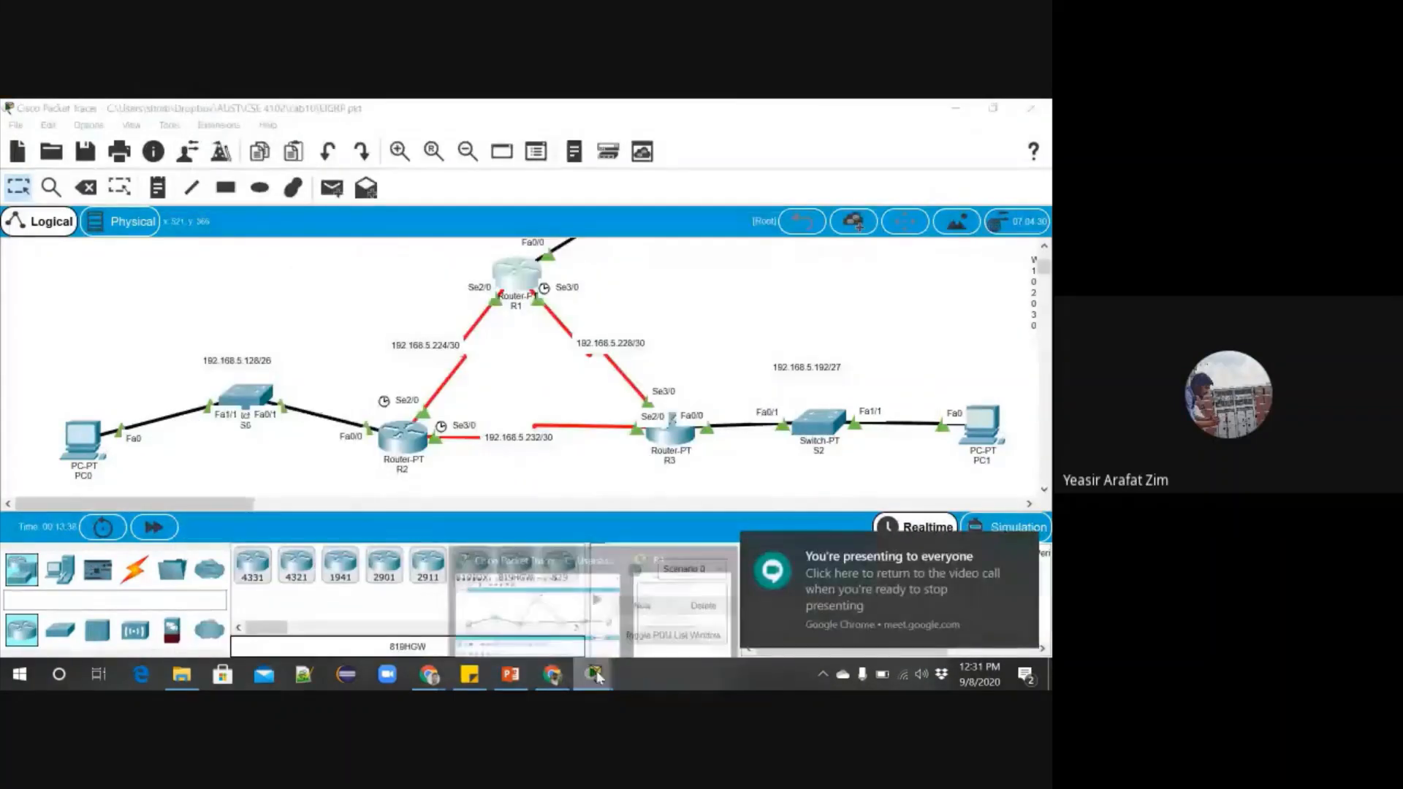
{"action": "left_click", "coordinate": [676, 608]}
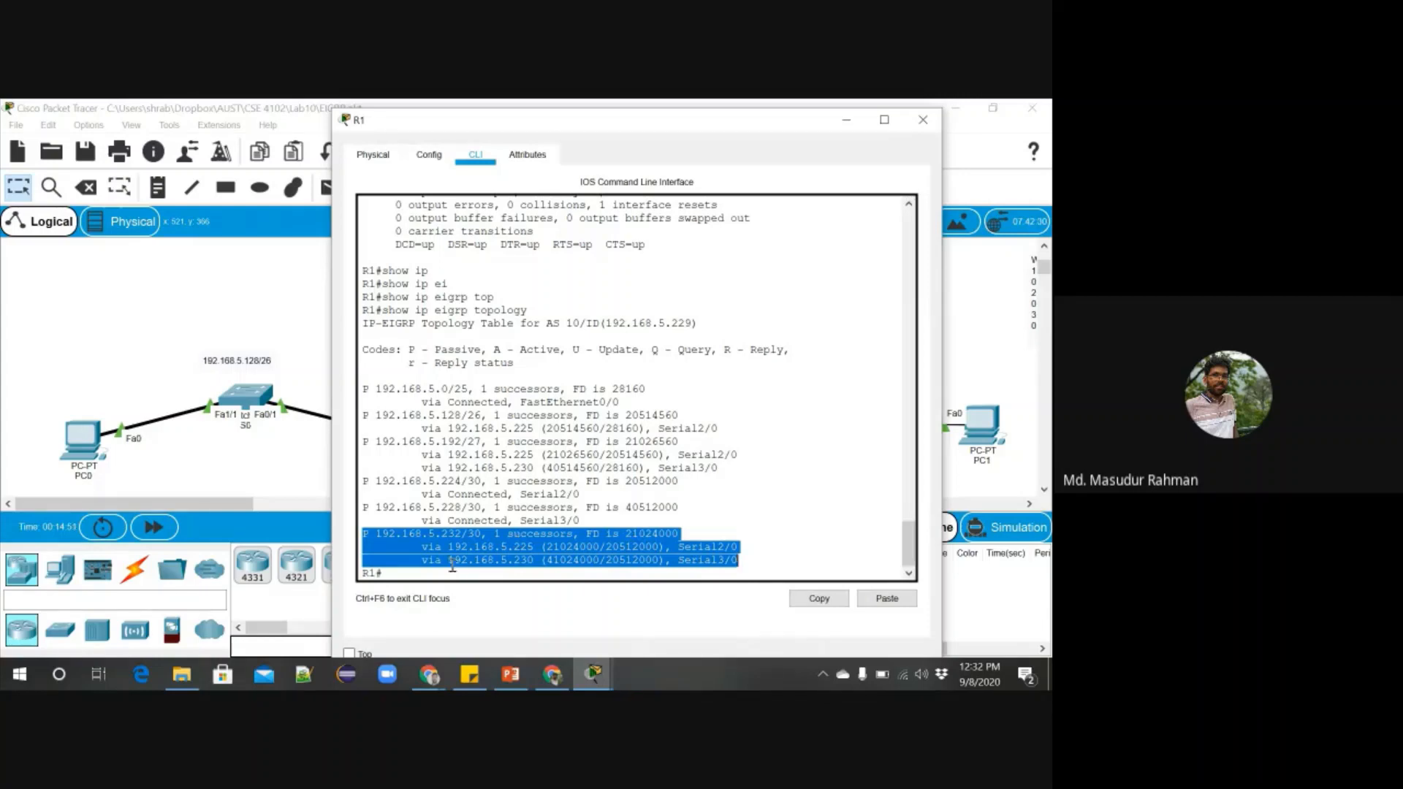
{"action": "left_click", "coordinate": [421, 562]}
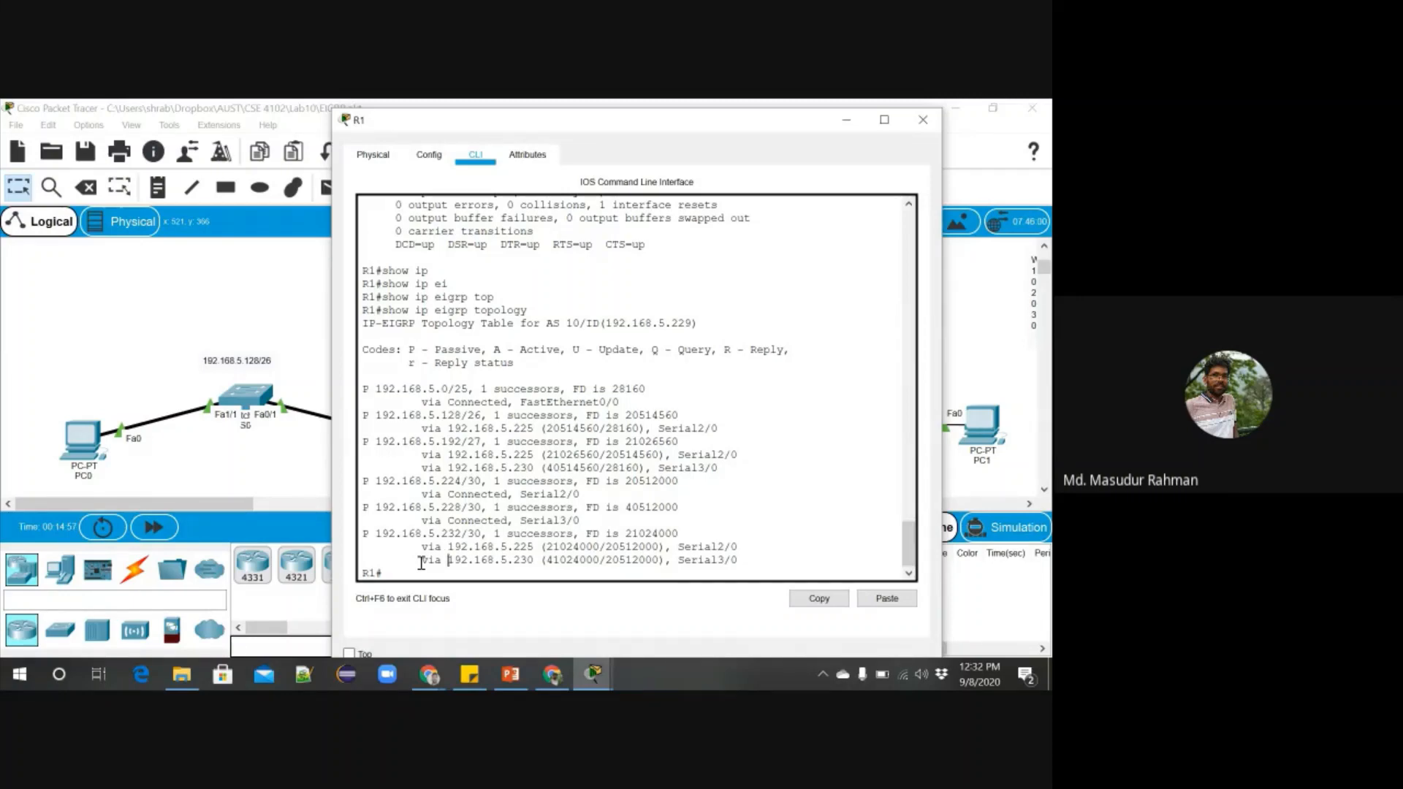
{"action": "left_click_drag", "start_coordinate": [421, 563], "coordinate": [740, 565]}
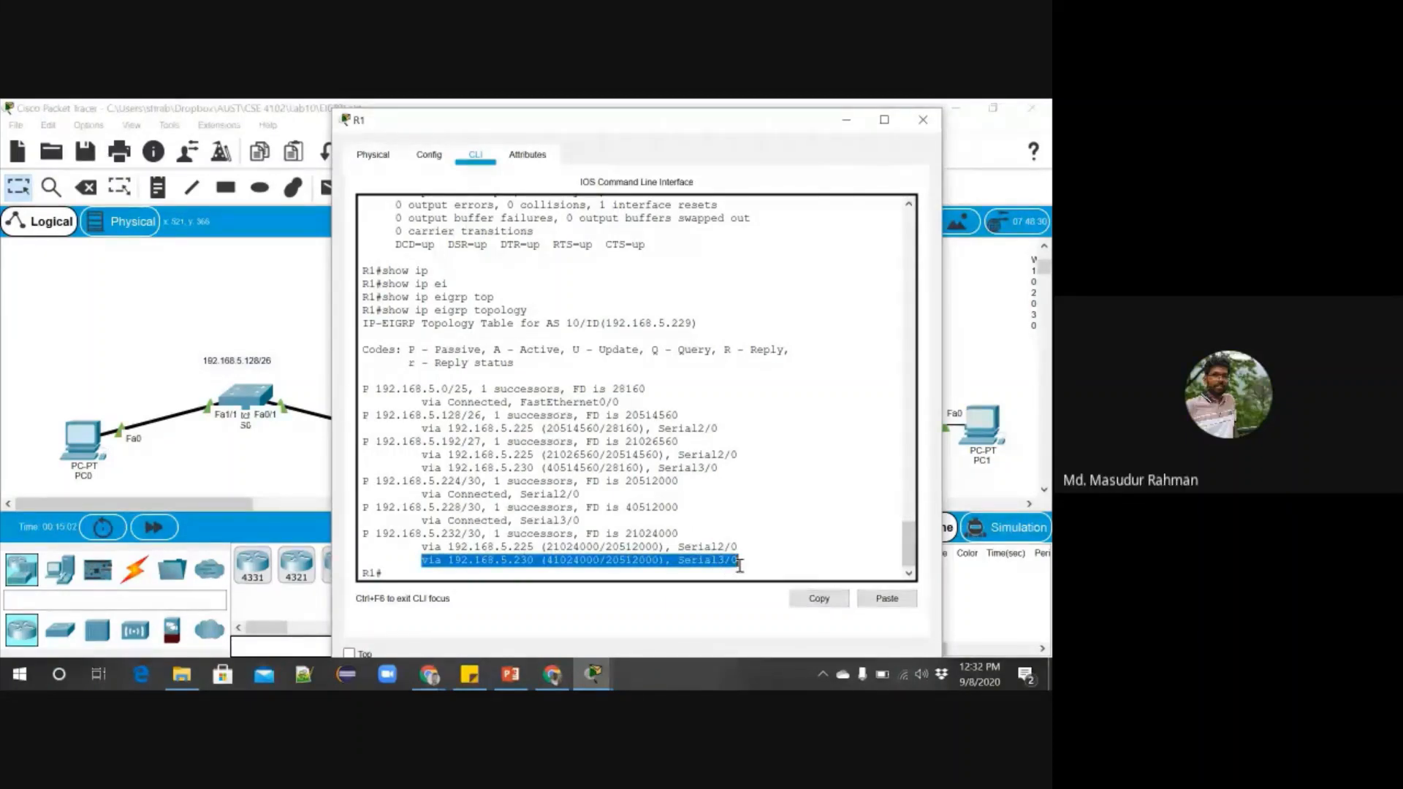
{"action": "double_click", "coordinate": [582, 548]}
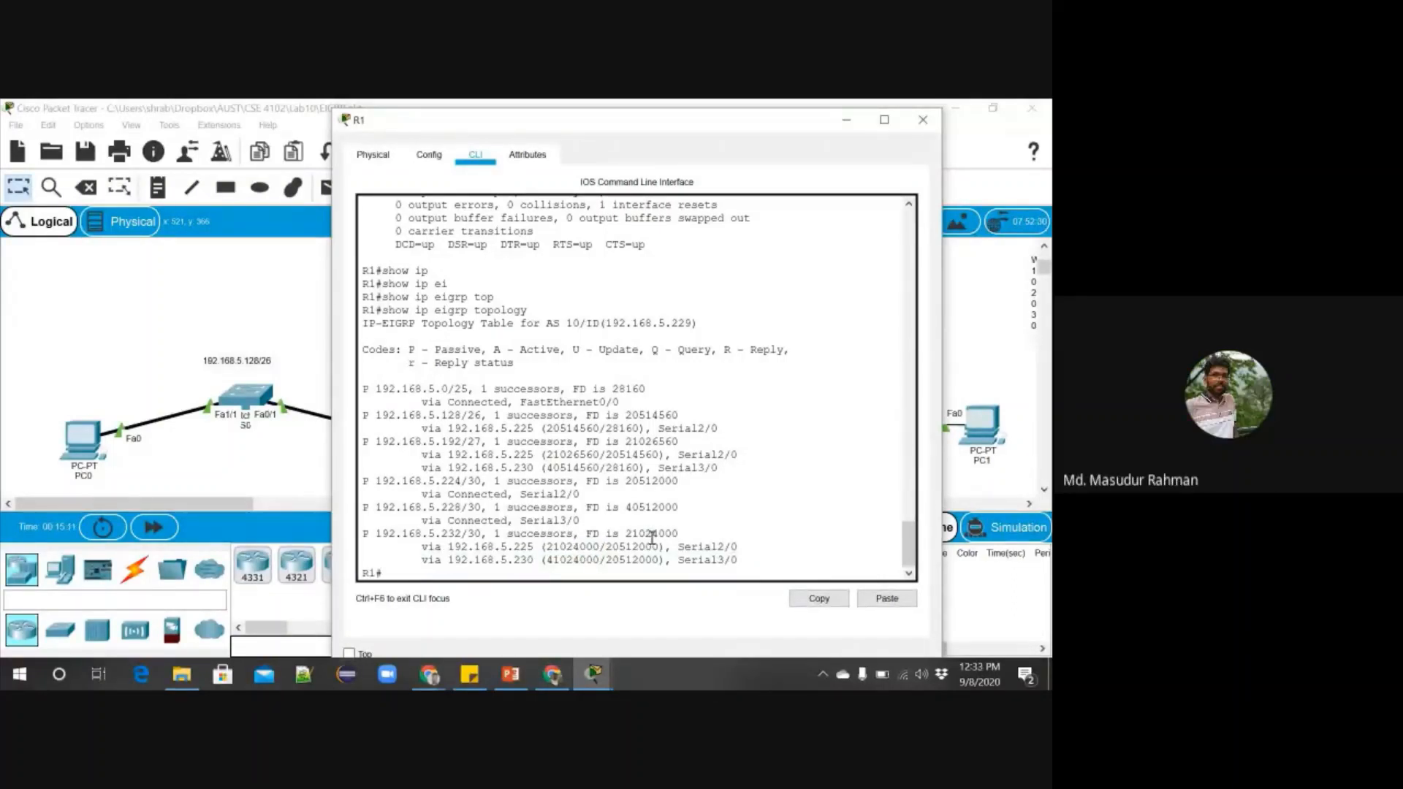
{"action": "double_click", "coordinate": [651, 538]}
{"action": "left_click", "coordinate": [581, 544]}
{"action": "double_click", "coordinate": [581, 545]}
{"action": "left_click_drag", "start_coordinate": [418, 547], "coordinate": [735, 544]}
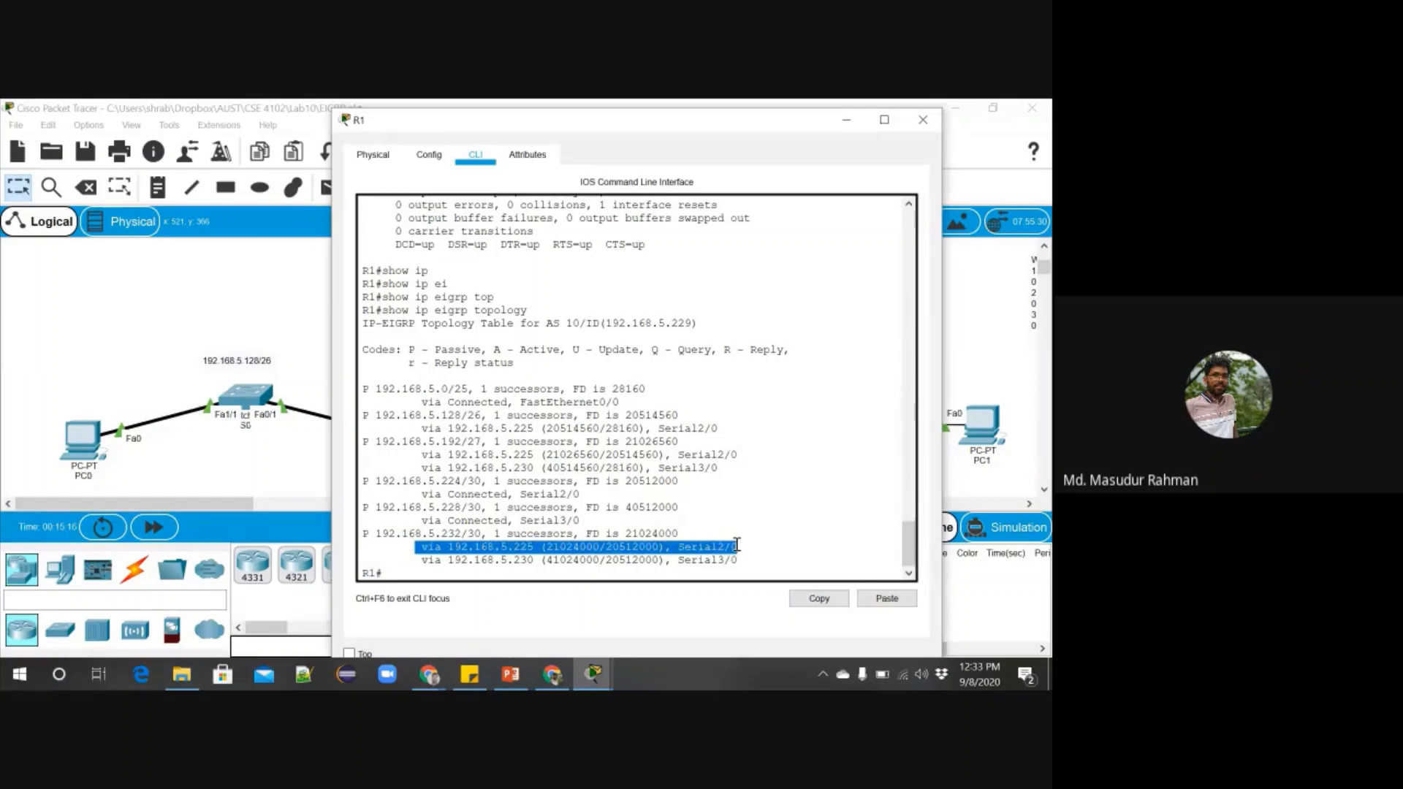
{"action": "double_click", "coordinate": [560, 561]}
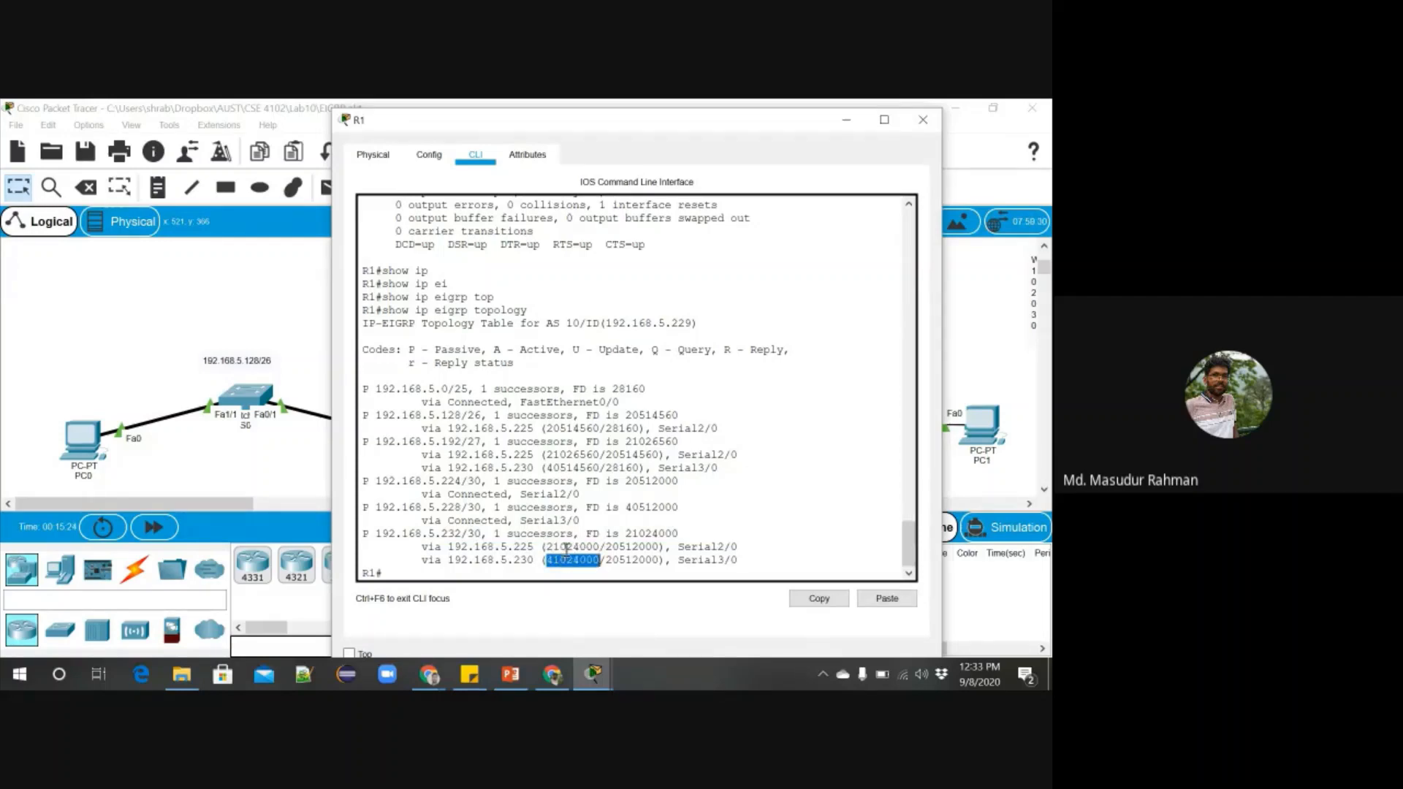
{"action": "left_click", "coordinate": [566, 560]}
{"action": "double_click", "coordinate": [567, 560]}
Highlight the 192.168.5.224/30 entry, inspect the router links in the network diagram, and return to R1's CLI.
{"action": "left_click_drag", "start_coordinate": [363, 482], "coordinate": [678, 482]}
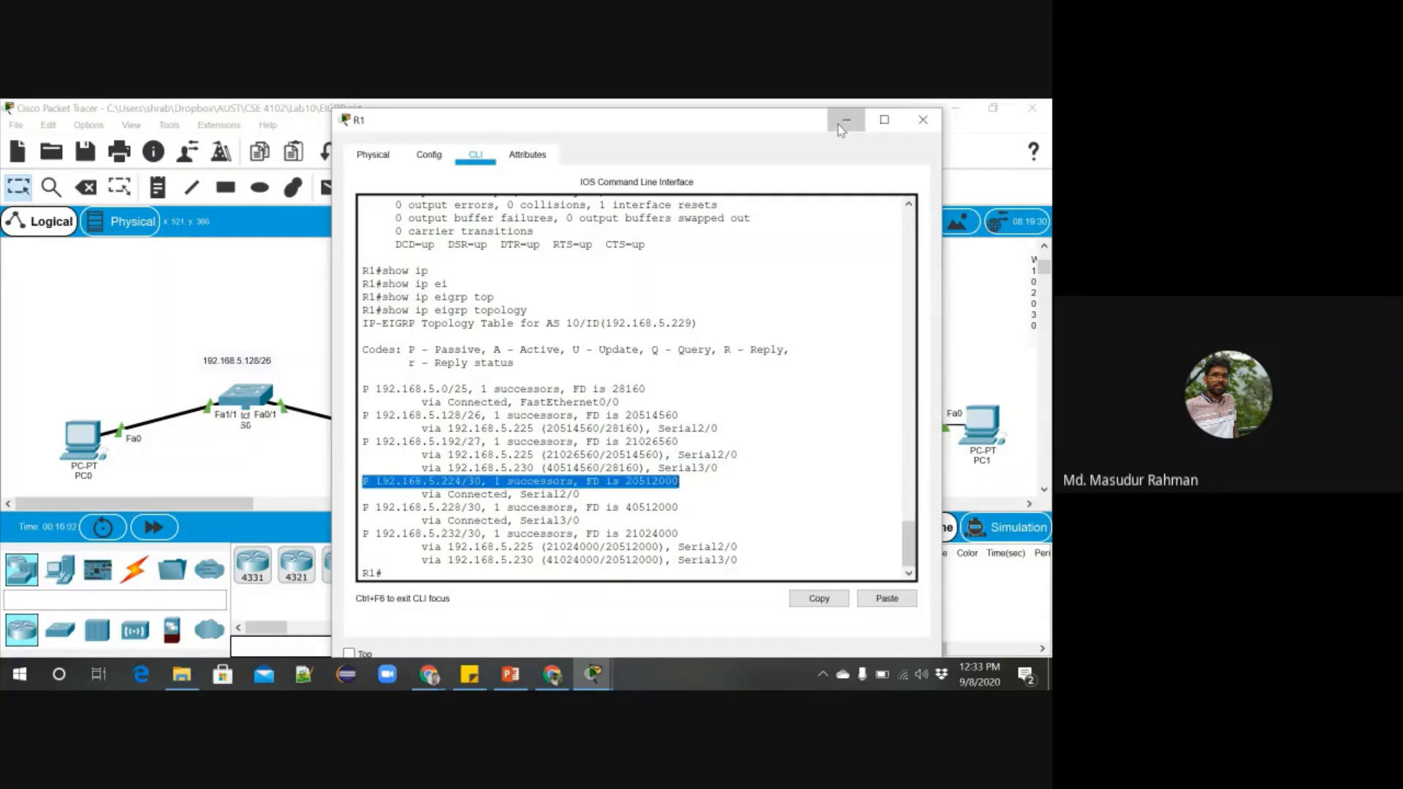
{"action": "left_click", "coordinate": [842, 126]}
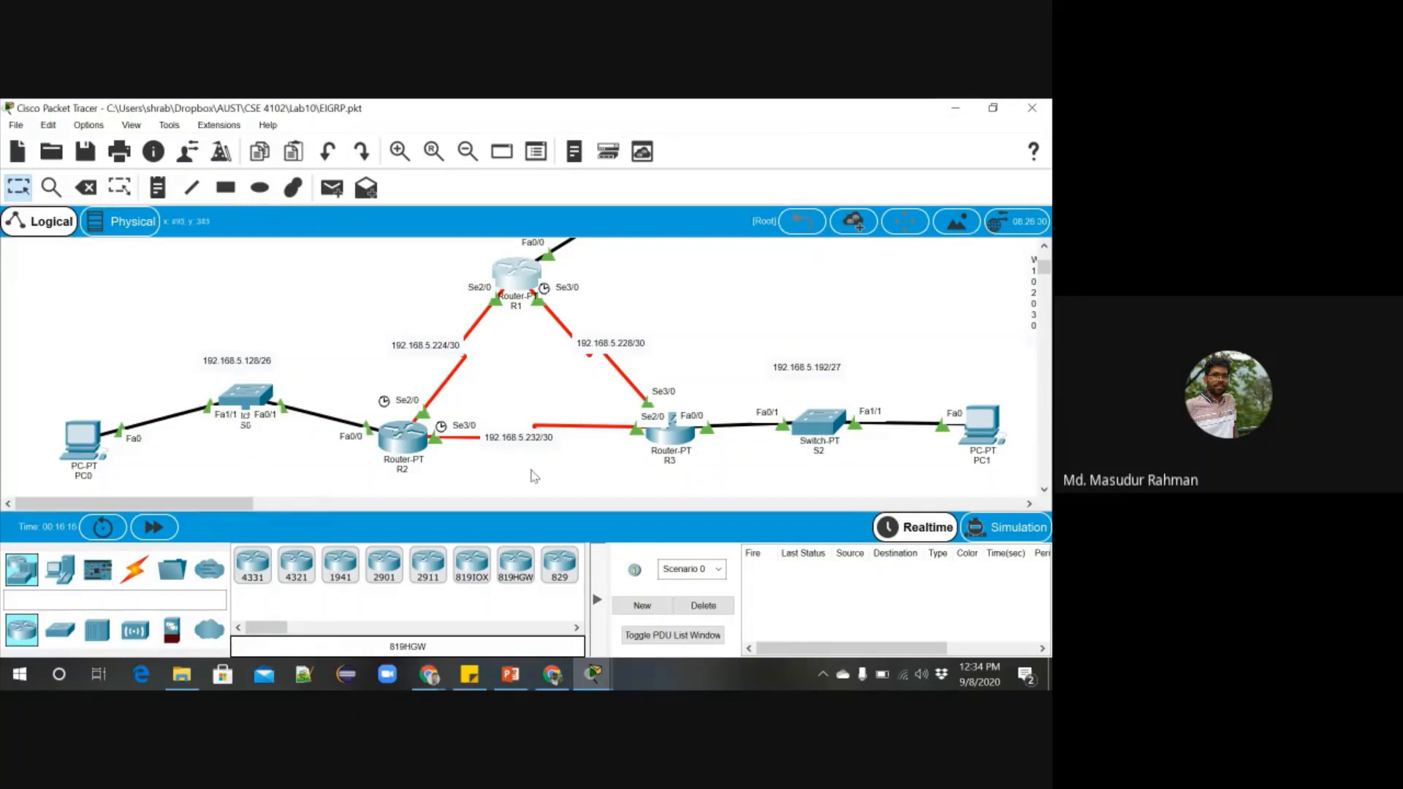
{"action": "mouse_move", "coordinate": [391, 469]}
{"action": "left_click", "coordinate": [592, 676]}
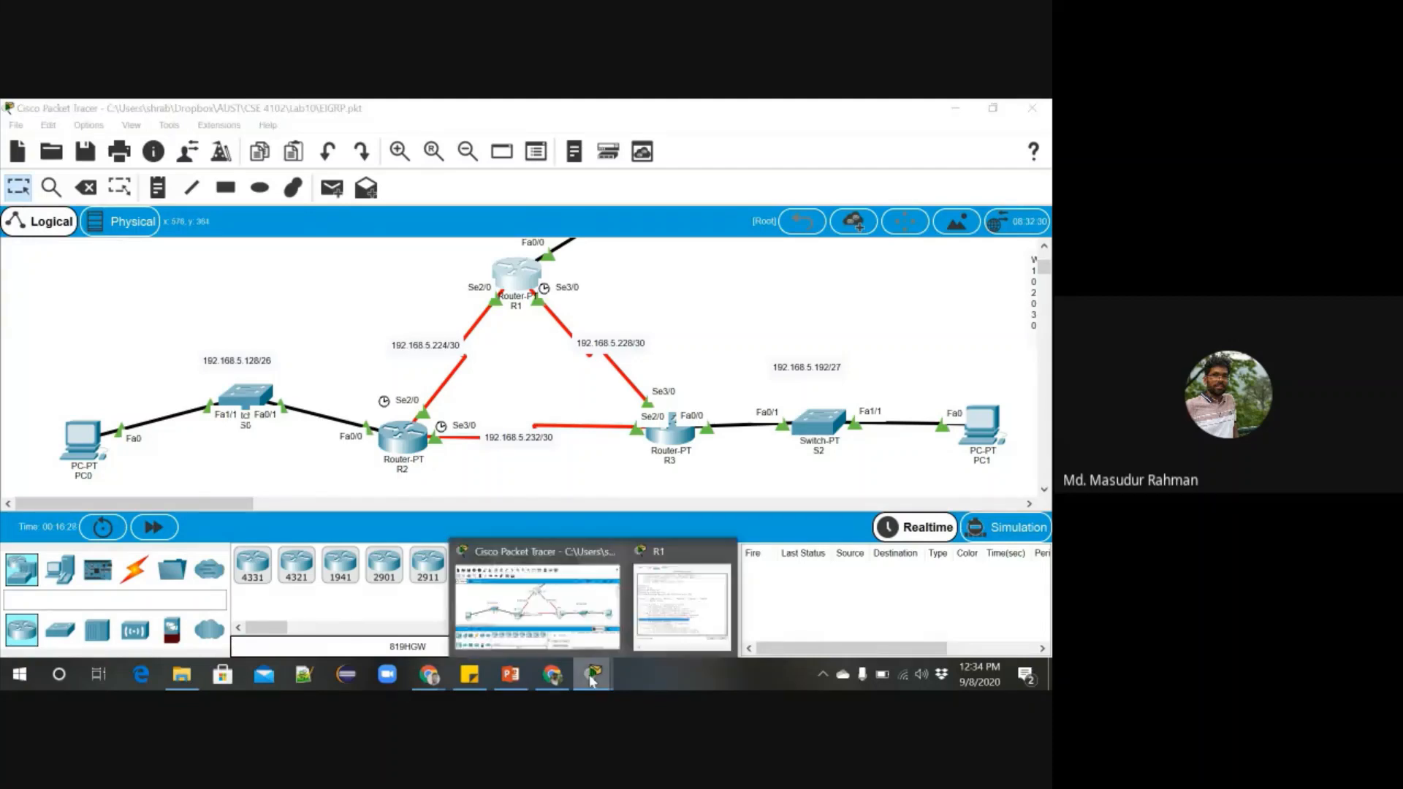
{"action": "left_click", "coordinate": [660, 602]}
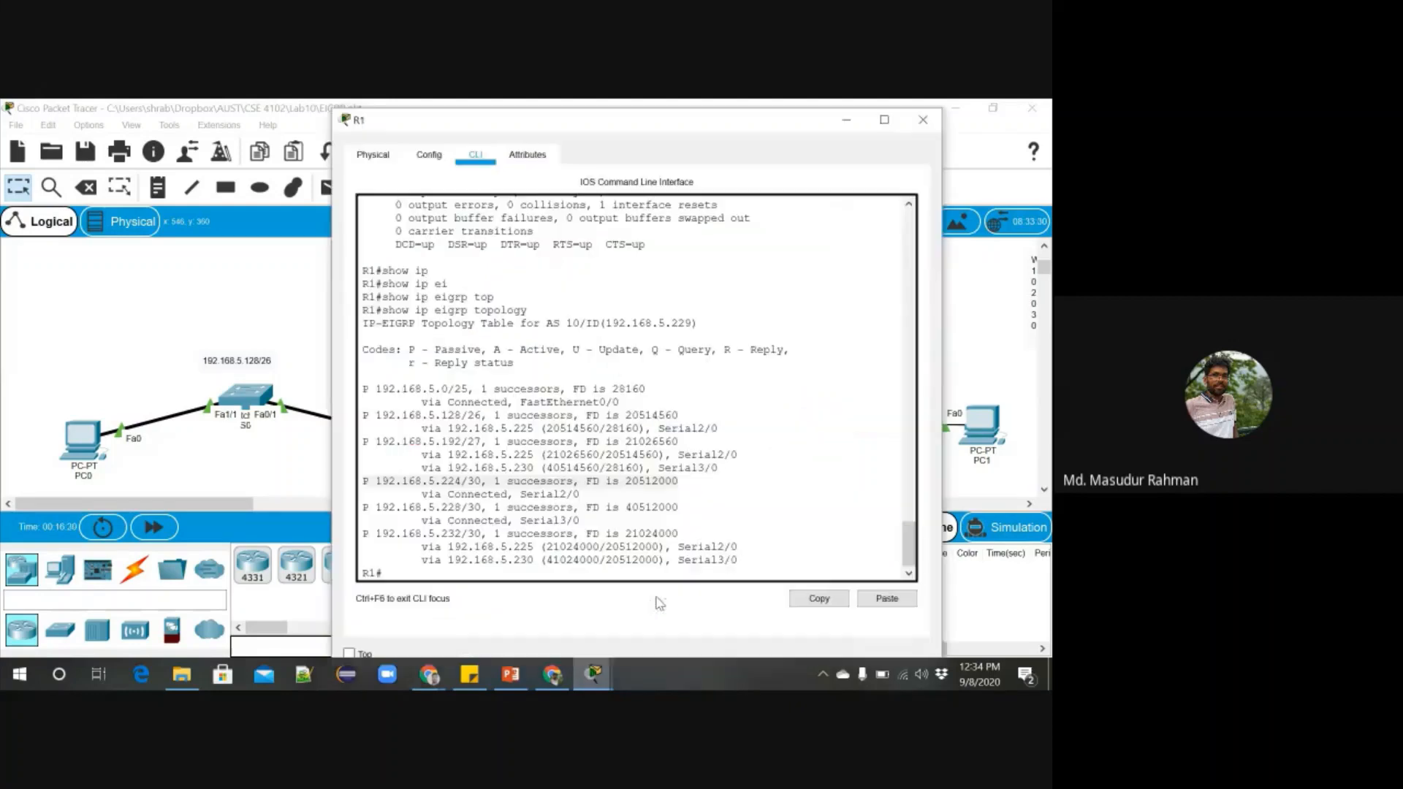
Review R1's latest command output against the network diagram and highlight the "show ip eigrp topology" command.
{"action": "left_click", "coordinate": [706, 480]}
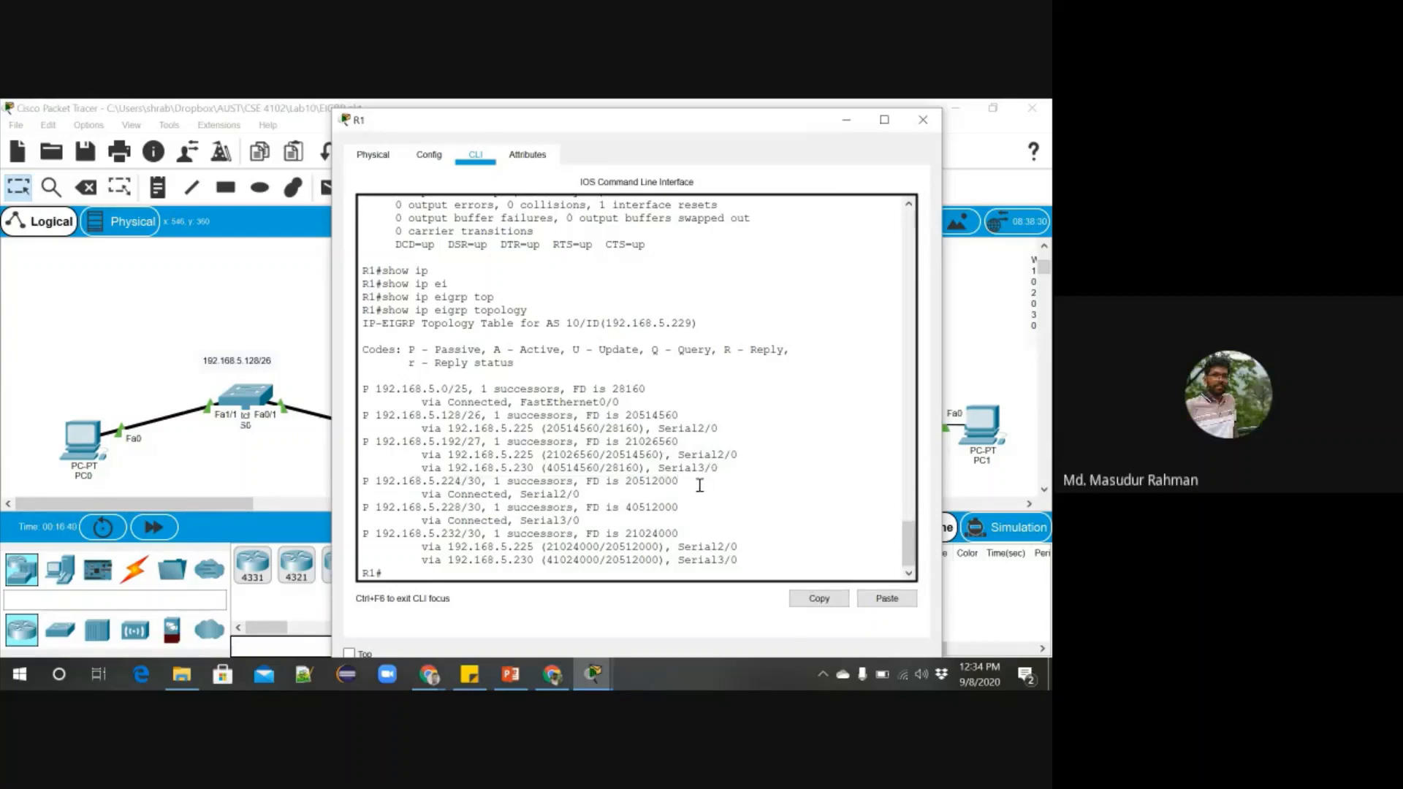
{"action": "scroll", "coordinate": [699, 475], "scroll_direction": "up", "scroll_amount": 3}
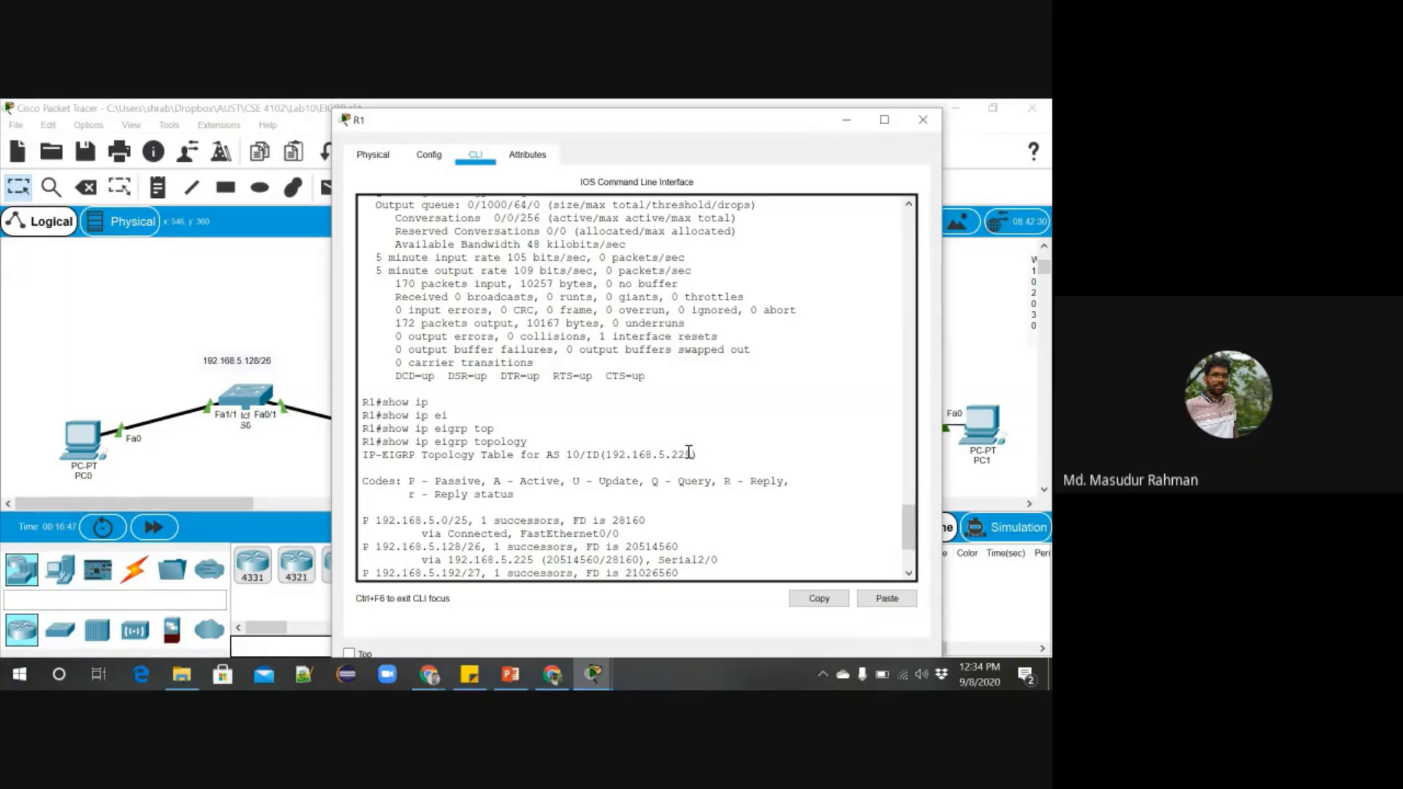
{"action": "scroll", "coordinate": [689, 453], "scroll_direction": "up", "scroll_amount": 2}
{"action": "scroll", "coordinate": [689, 452], "scroll_direction": "down", "scroll_amount": 5}
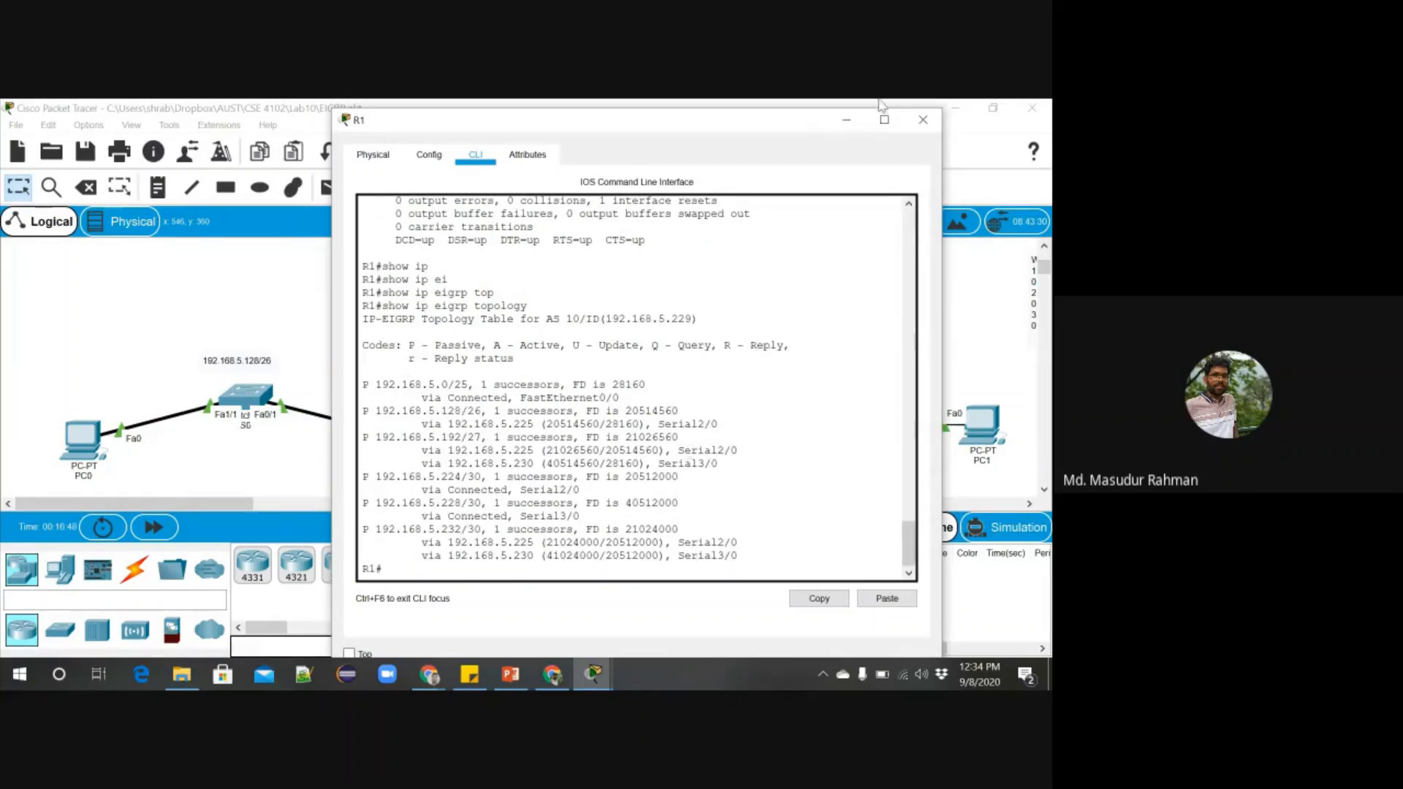
{"action": "left_click", "coordinate": [846, 120]}
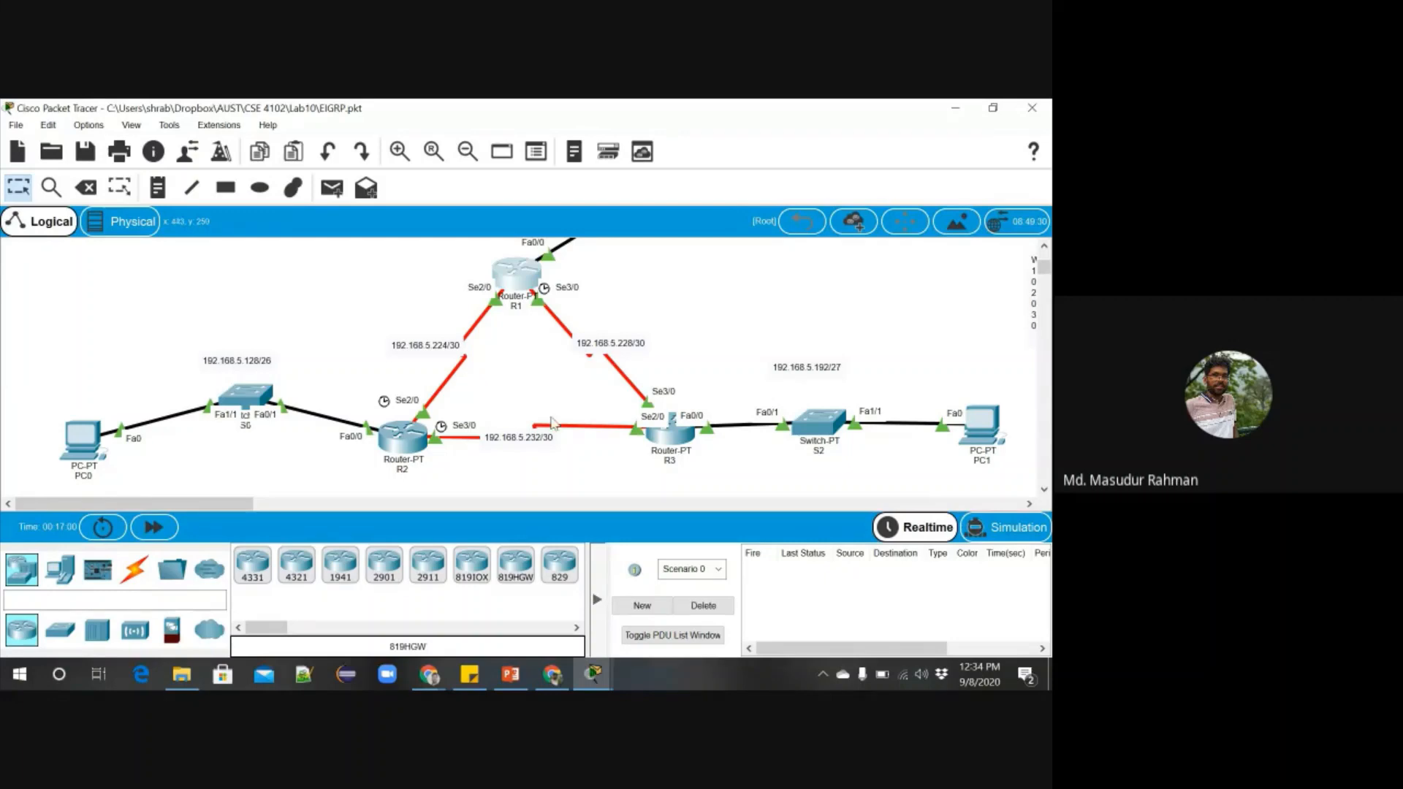
{"action": "left_click", "coordinate": [596, 686]}
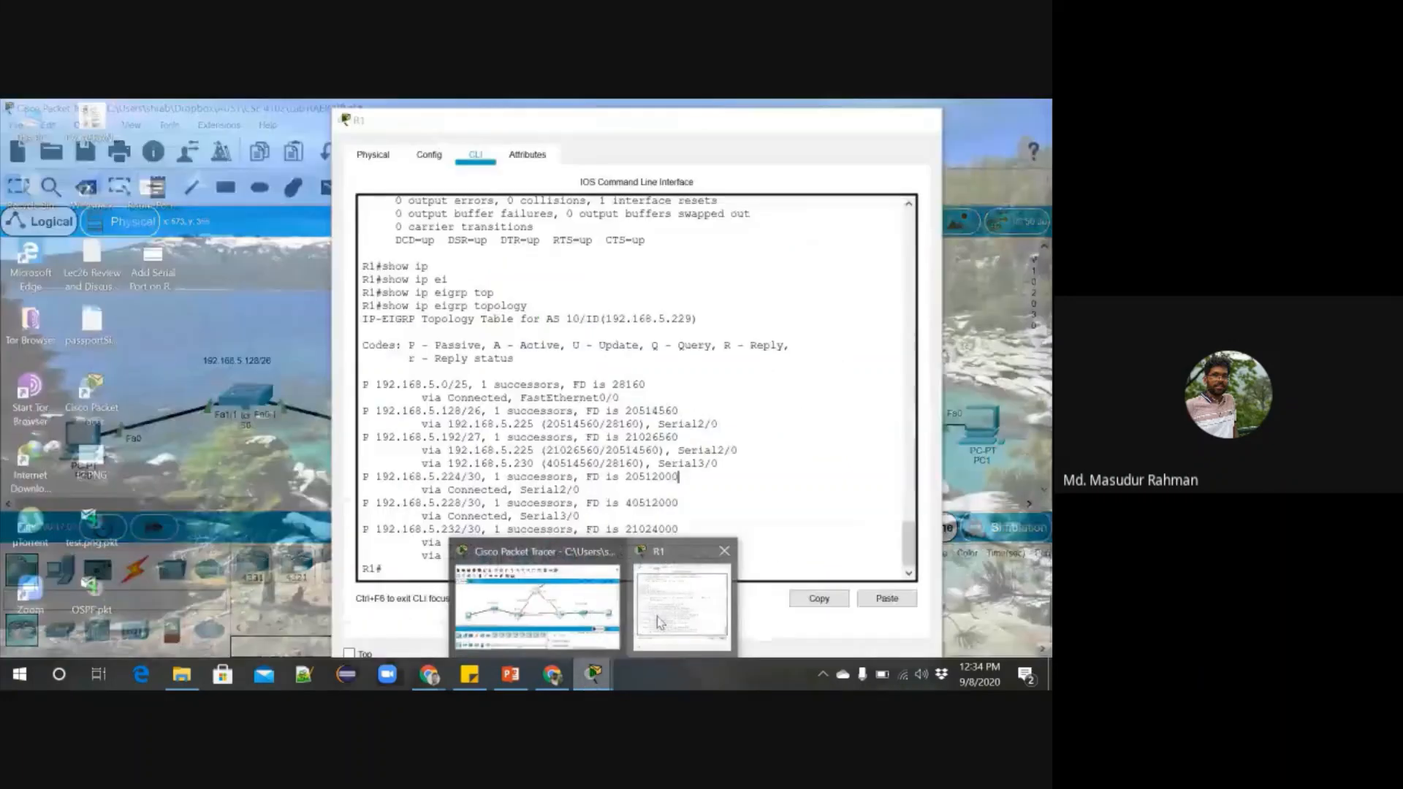
{"action": "left_click", "coordinate": [662, 618]}
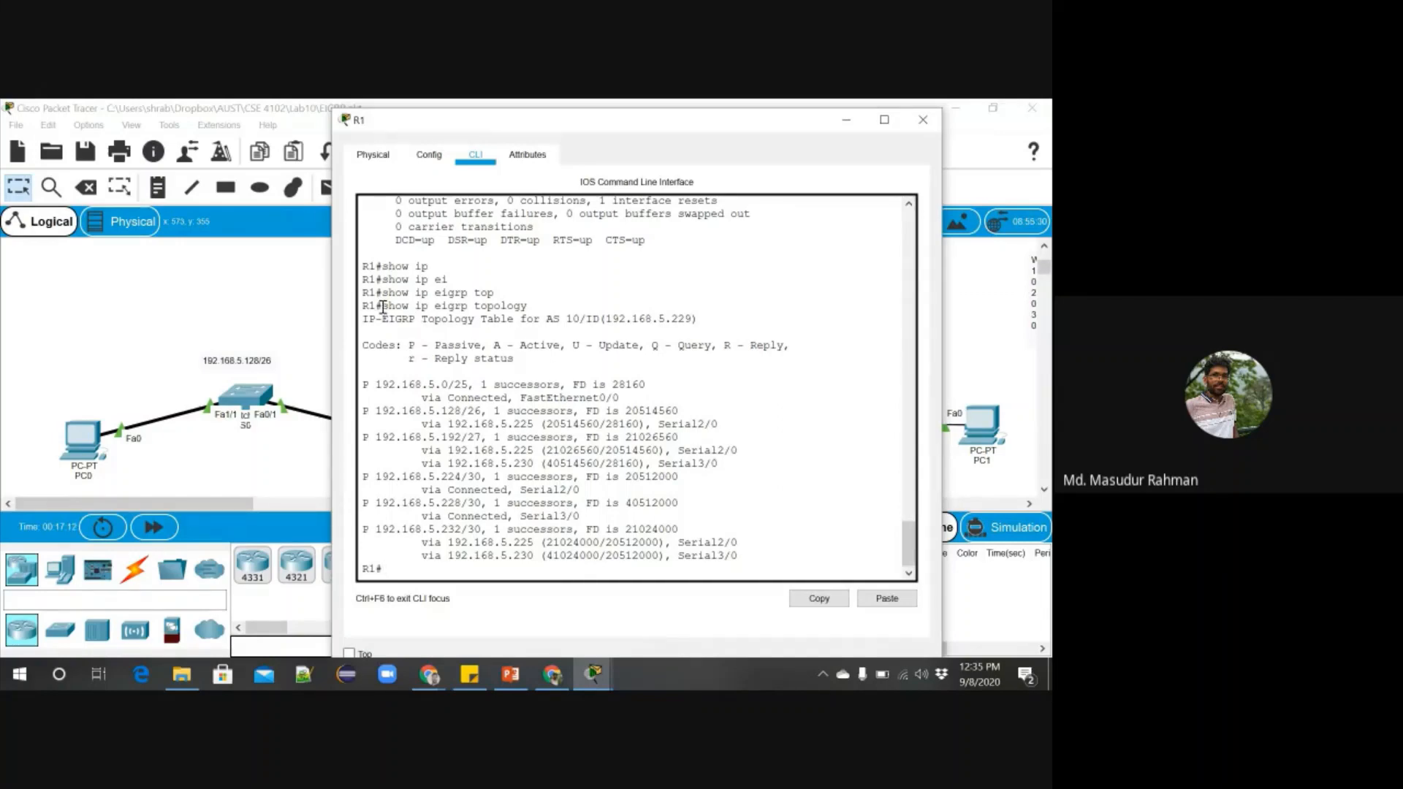
{"action": "left_click_drag", "start_coordinate": [382, 306], "coordinate": [530, 306]}
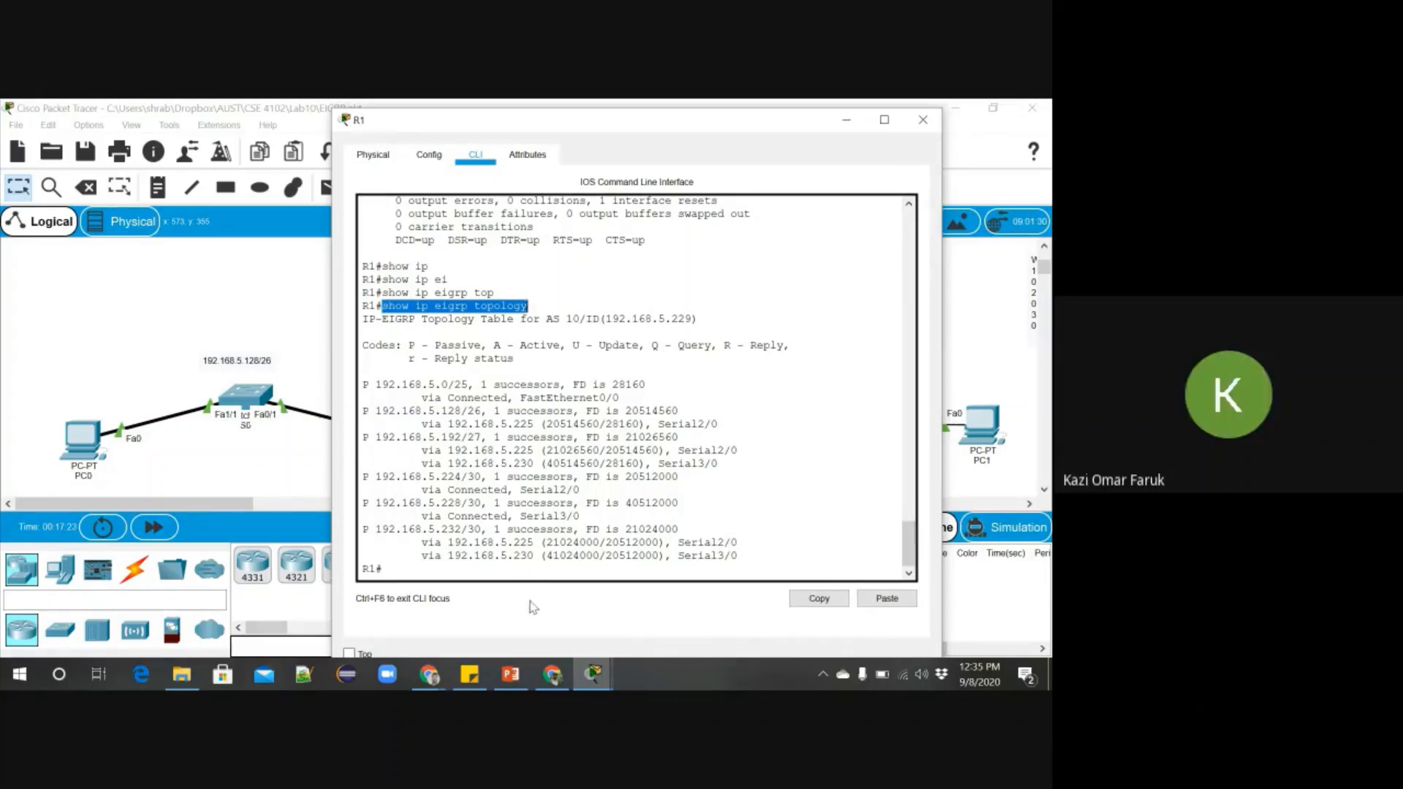
{"action": "mouse_move", "coordinate": [551, 682]}
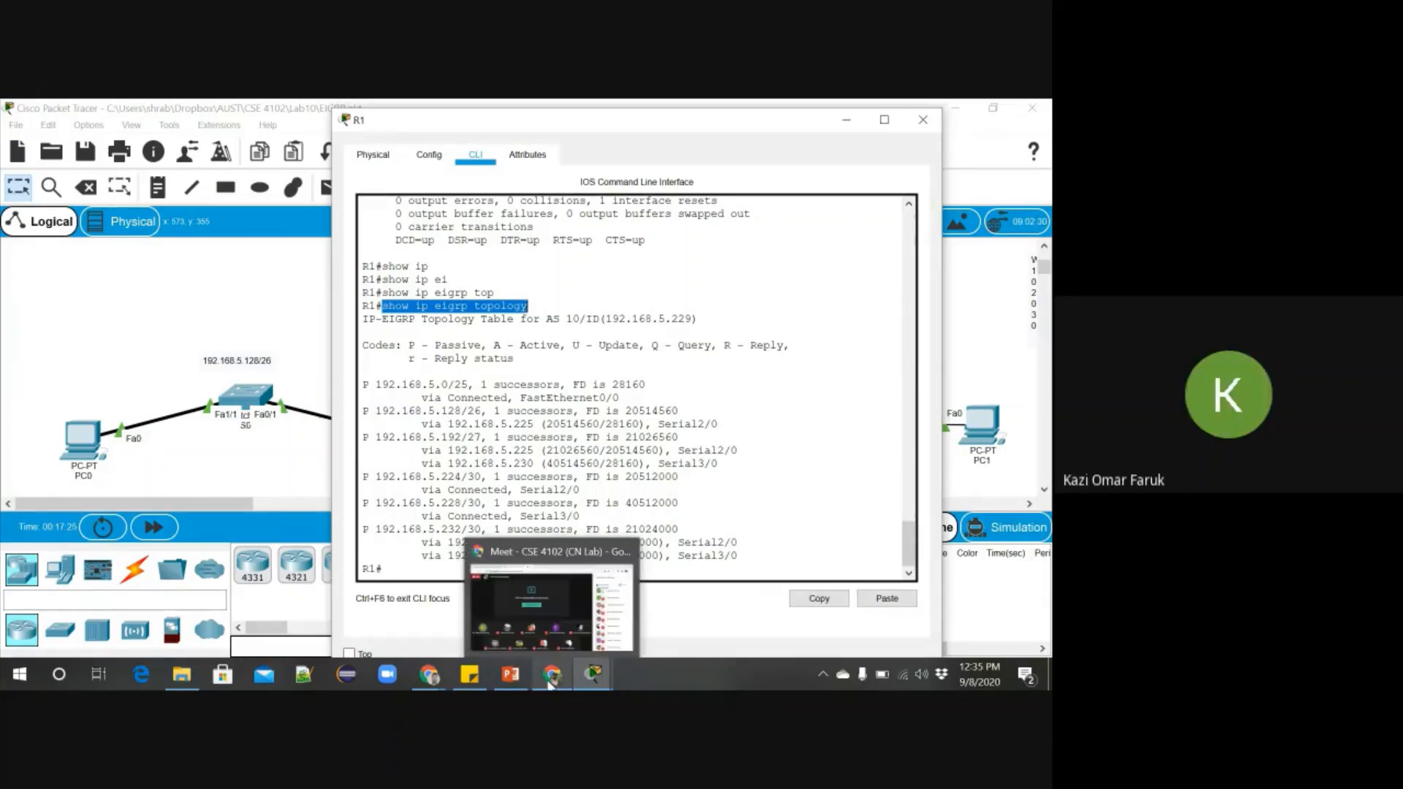